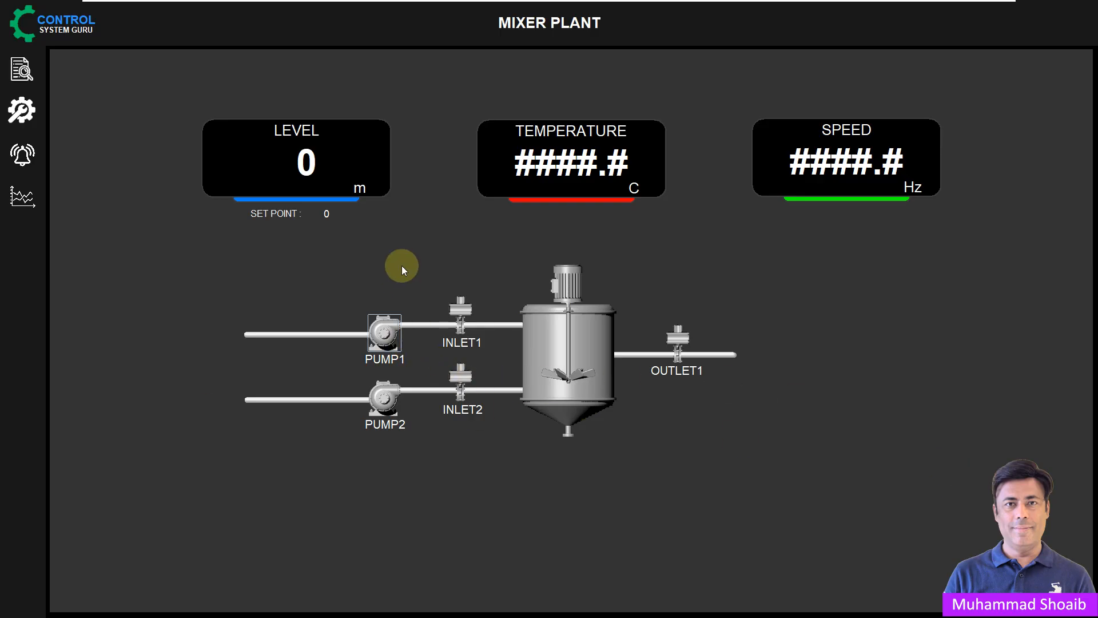
Open the PUMP1 popup, test starting and stopping the pump from it, and close the popup.
left_click(384, 335)
left_click_drag(405, 338, 168, 254)
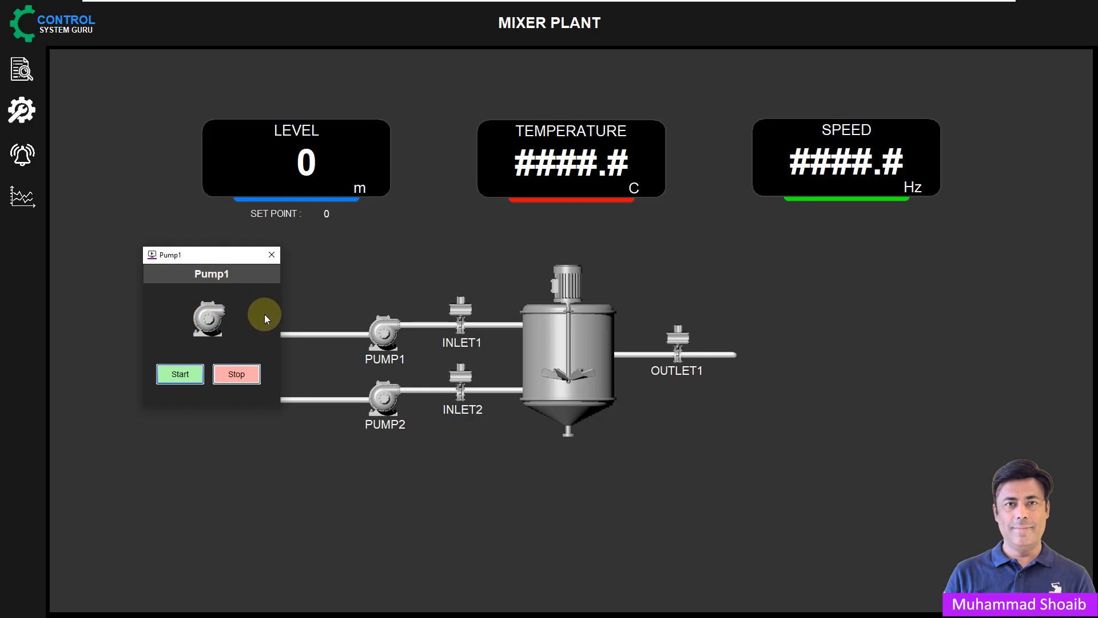
left_click(189, 373)
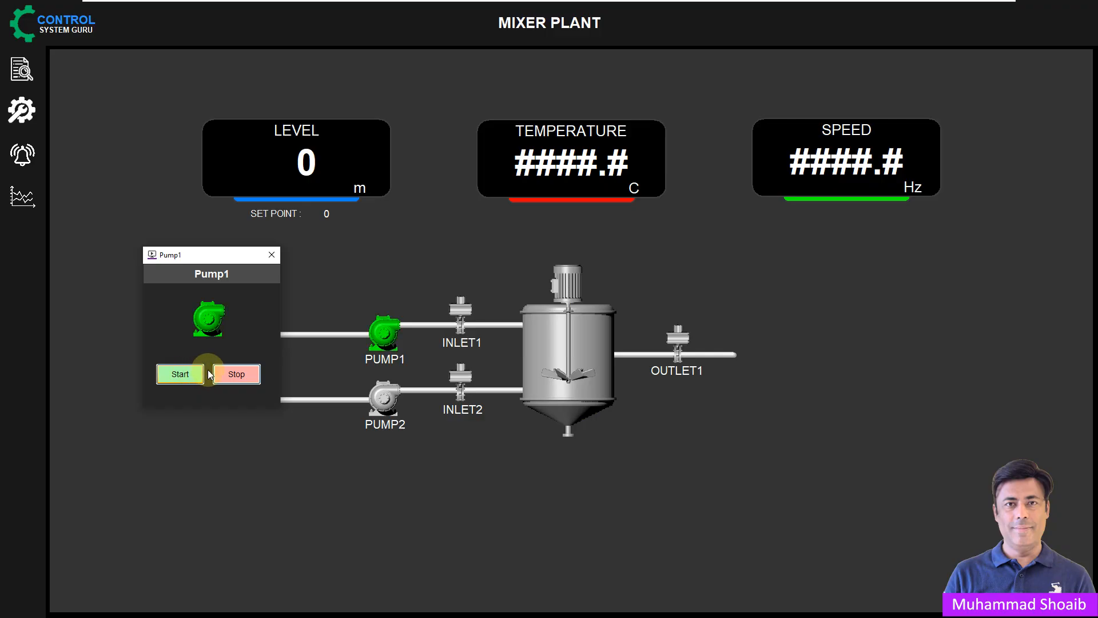
left_click(228, 375)
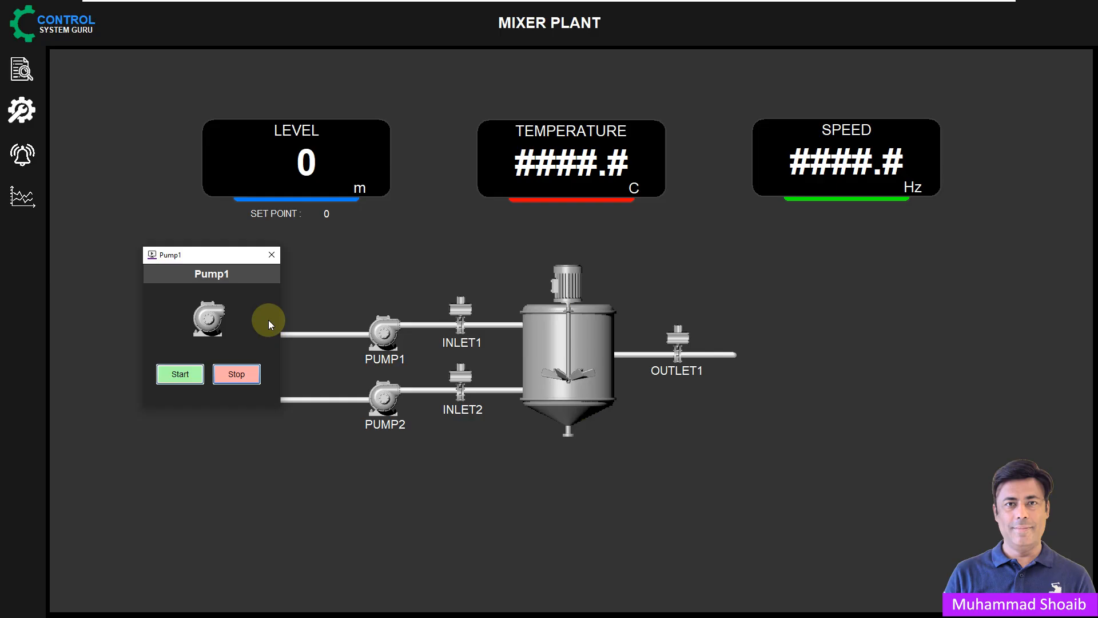
left_click(272, 255)
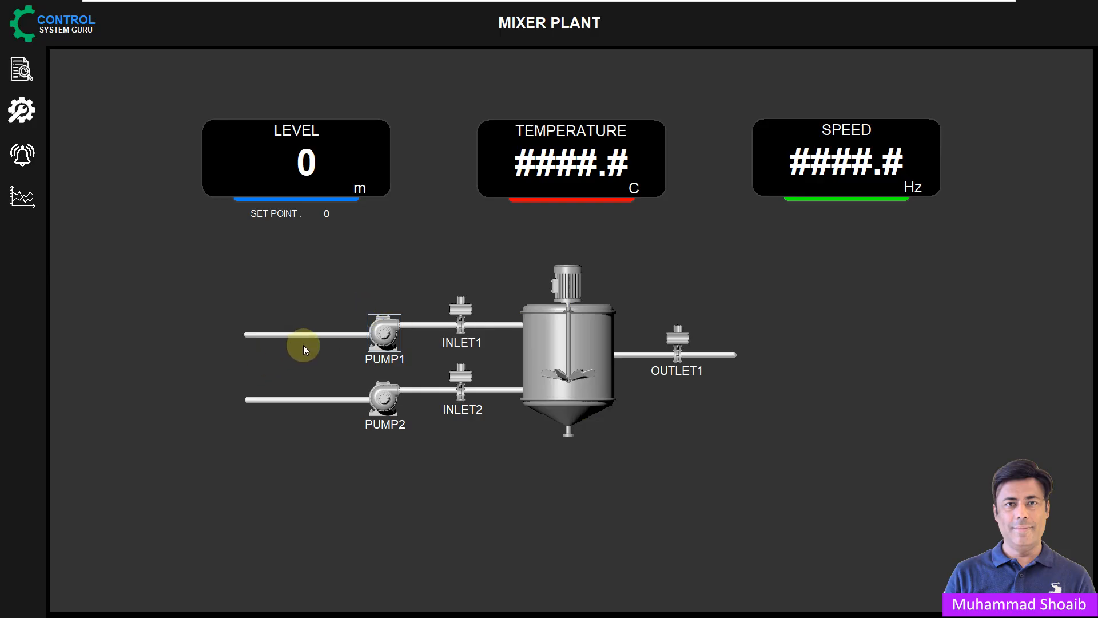
Reopen the PUMP1 popup beside the pump, issue another stop command, and close the popup.
left_click(384, 333)
left_click_drag(397, 345, 205, 239)
left_click(392, 342)
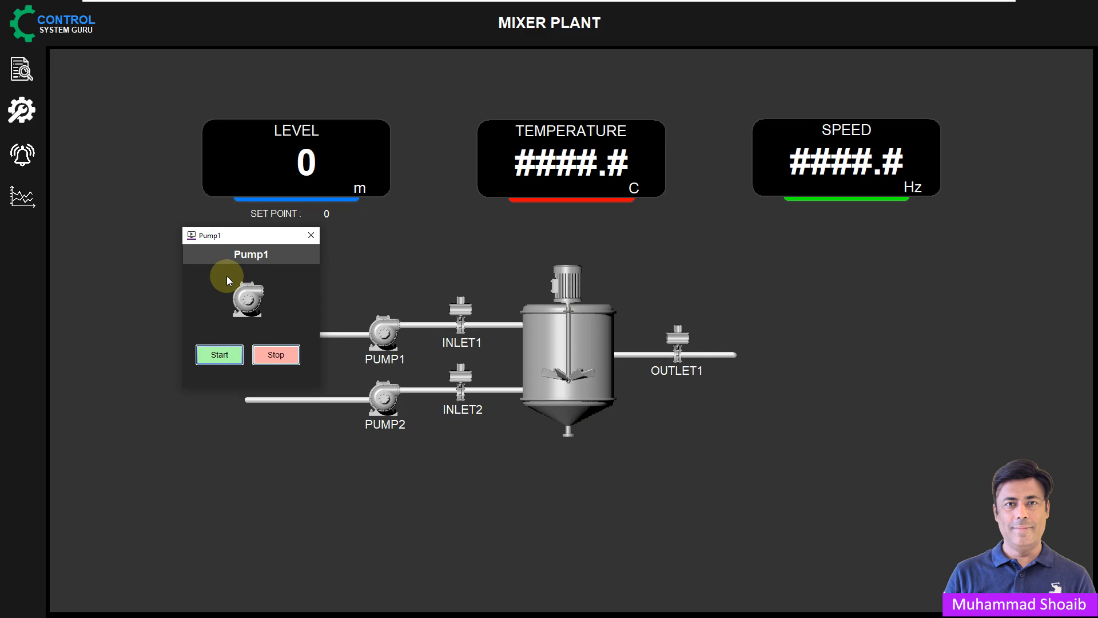
left_click(274, 354)
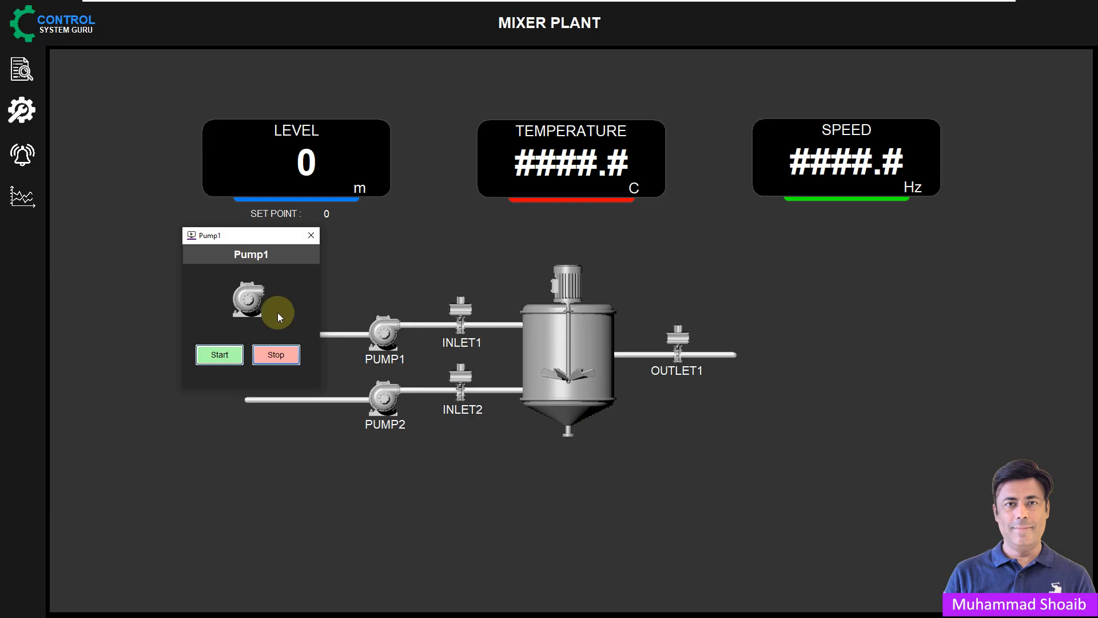
left_click(394, 320)
left_click_drag(417, 341, 162, 244)
mouse_move(189, 311)
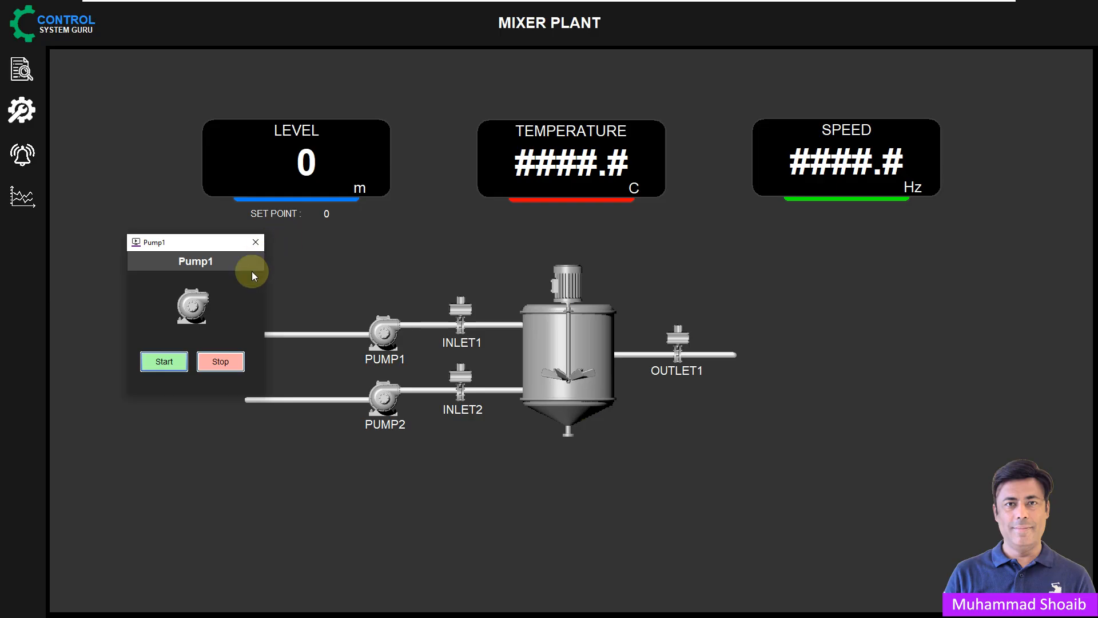
left_click(258, 241)
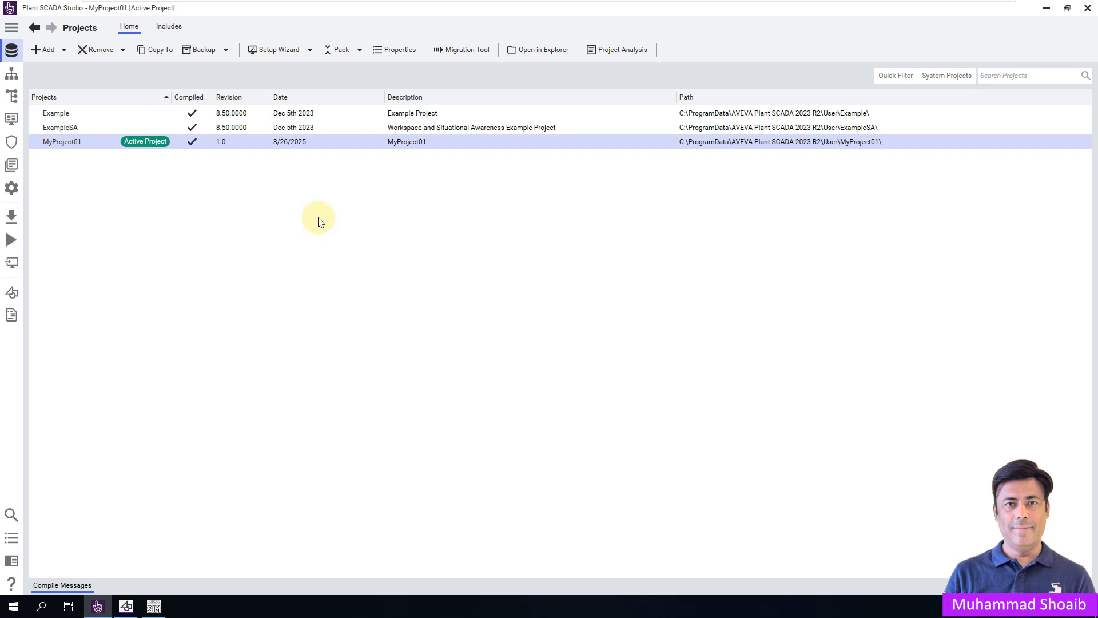
Switch to Graphics Builder and create a page from the linked situational_awareness faceplate template at HD1080 (1920x1080, 16:9) resolution.
left_click(12, 294)
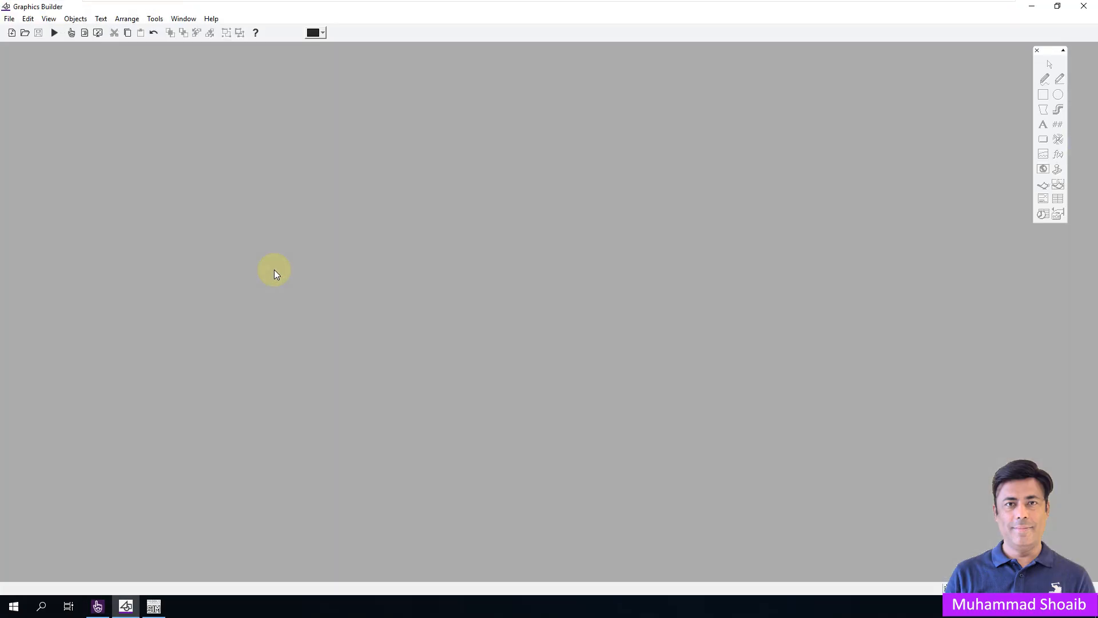
left_click(12, 34)
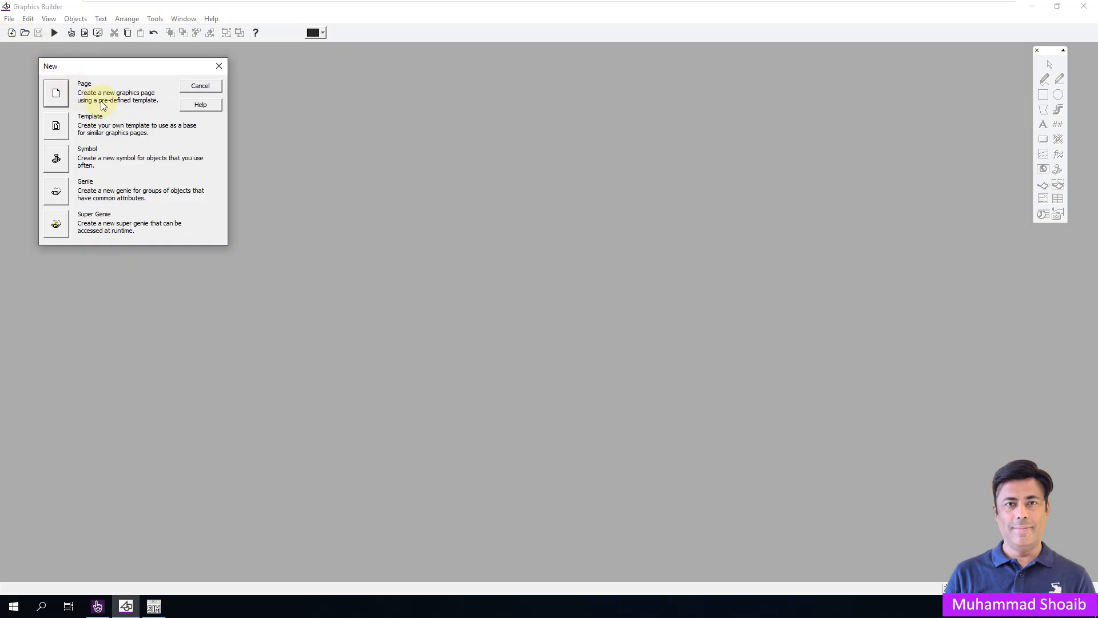
left_click(55, 93)
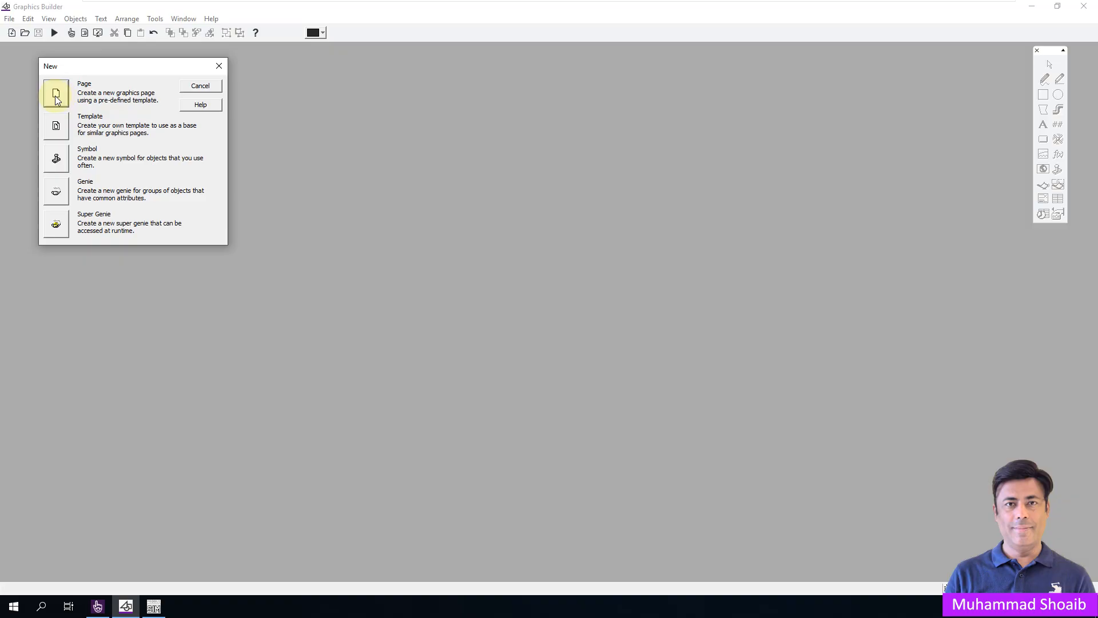
left_click(324, 267)
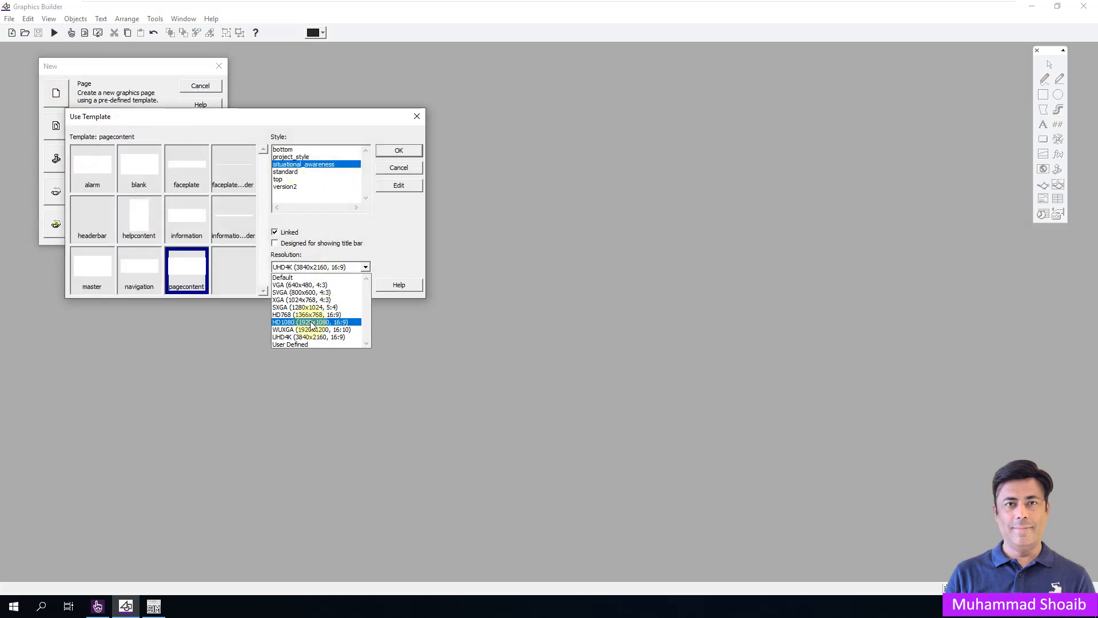
left_click(312, 322)
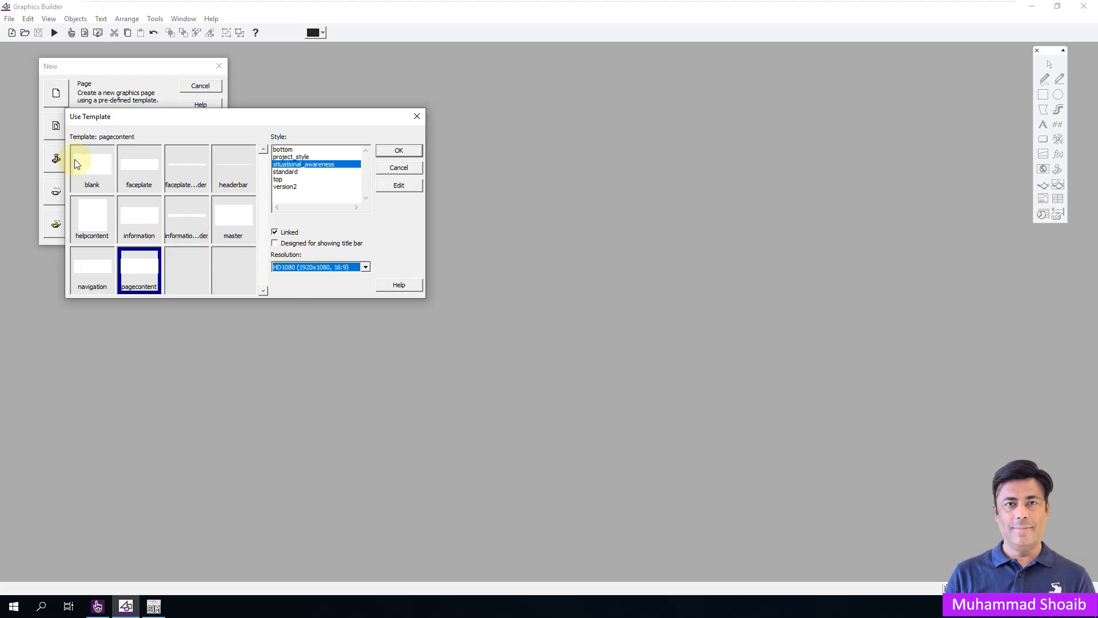
left_click(91, 166)
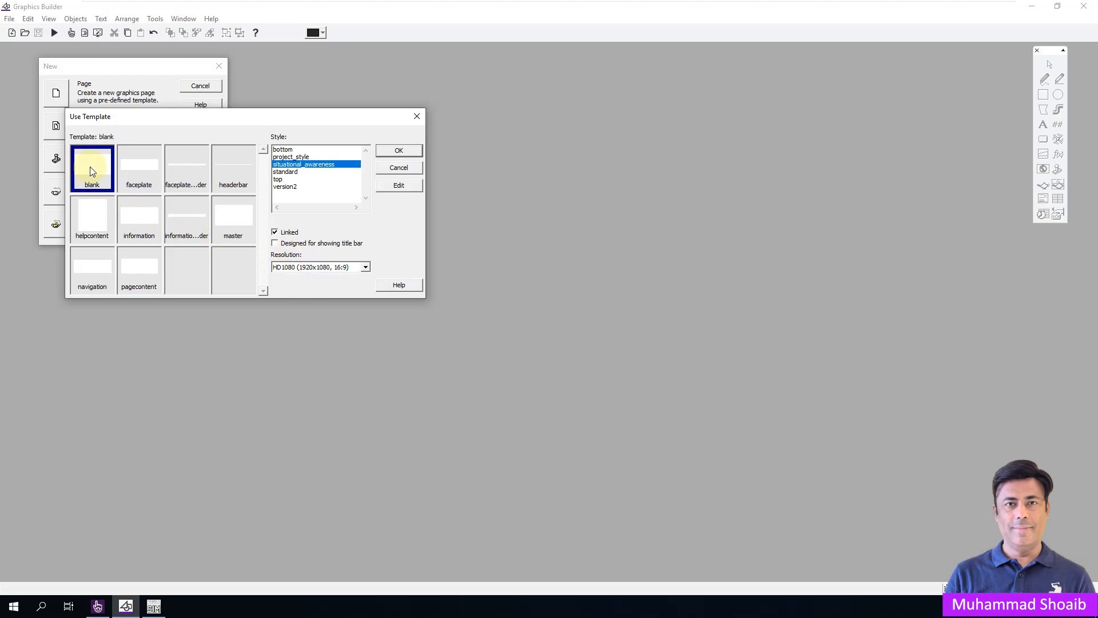
left_click(139, 169)
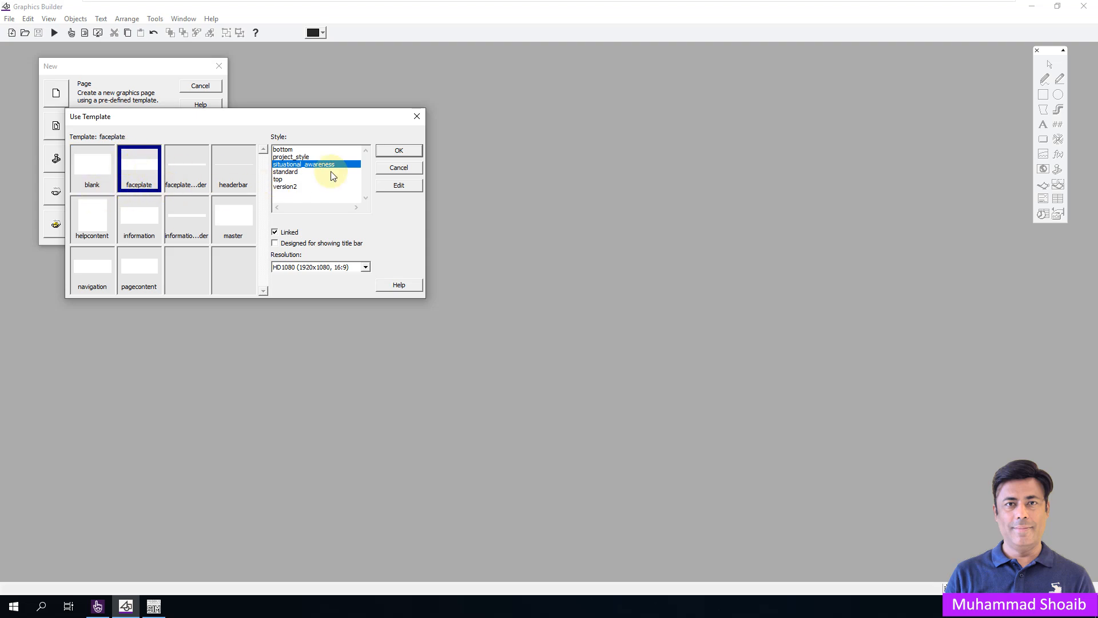
left_click(393, 151)
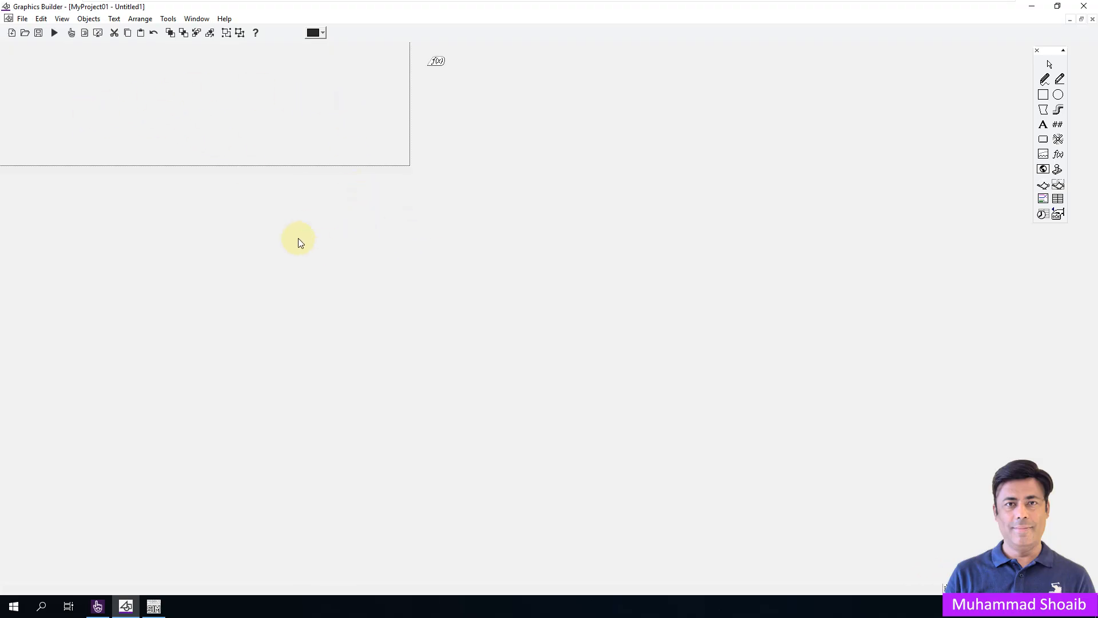
Open the new page's properties and set its window title to Pump1.
right_click(342, 233)
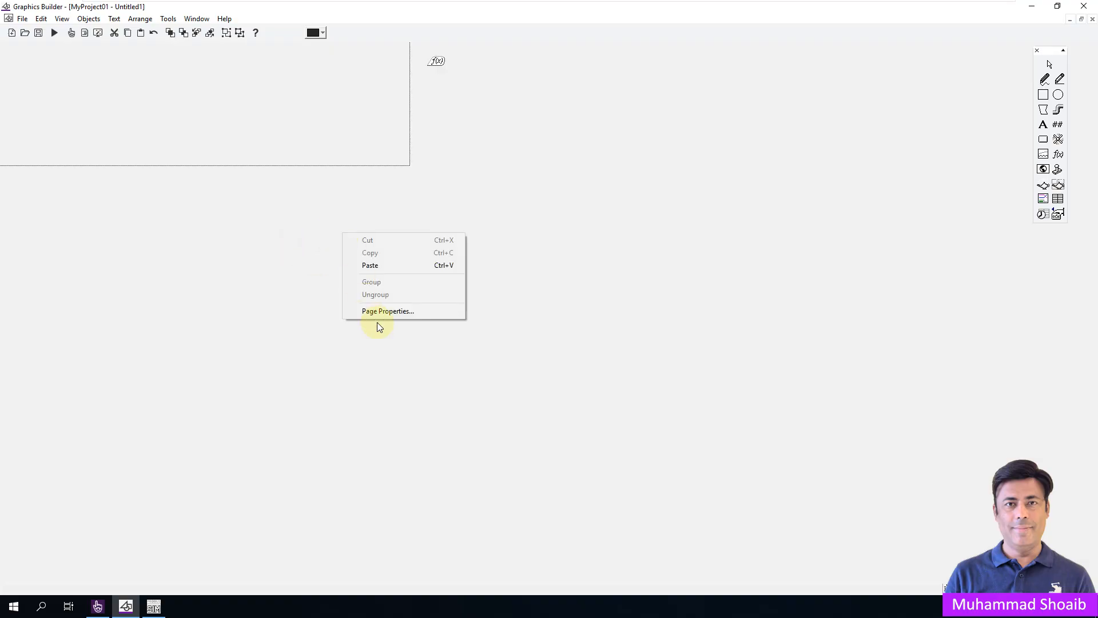
left_click(387, 311)
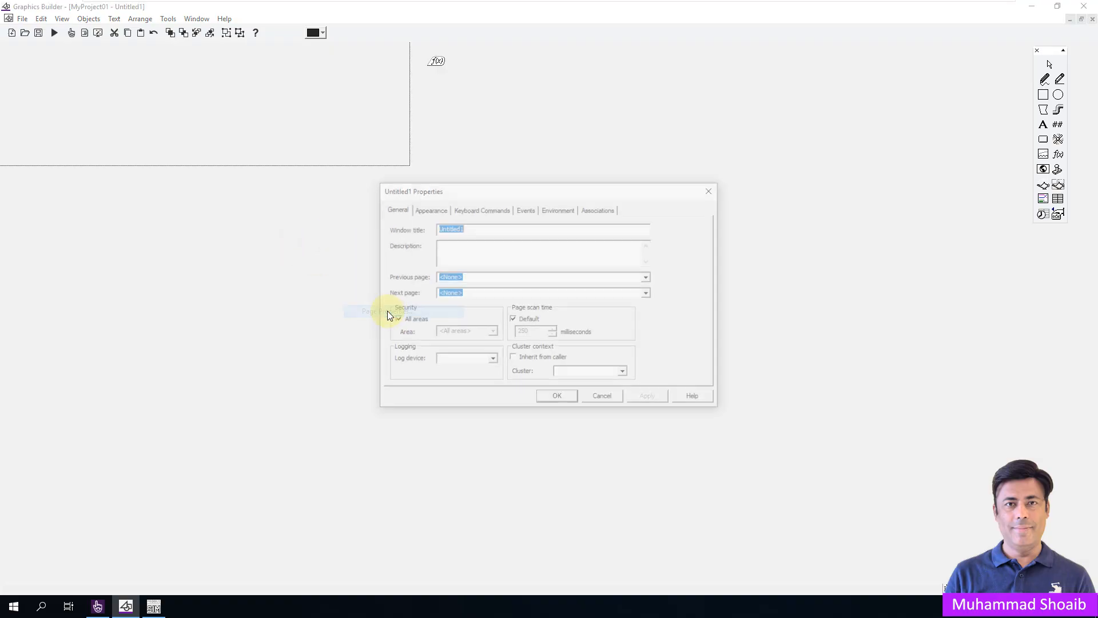
left_click_drag(490, 229, 402, 219)
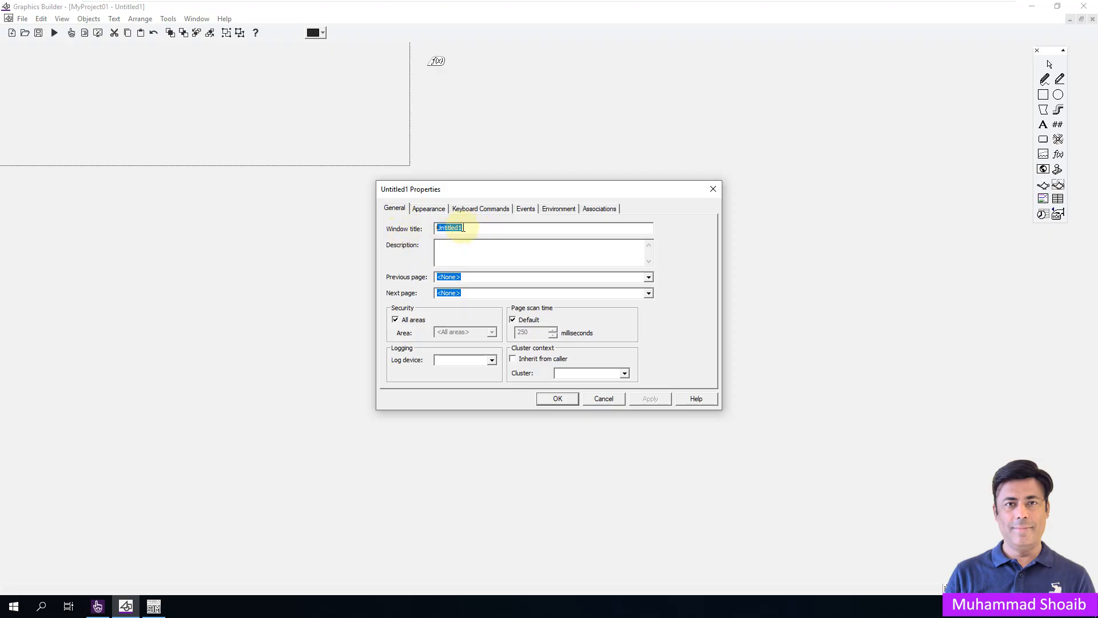
type("Pump1")
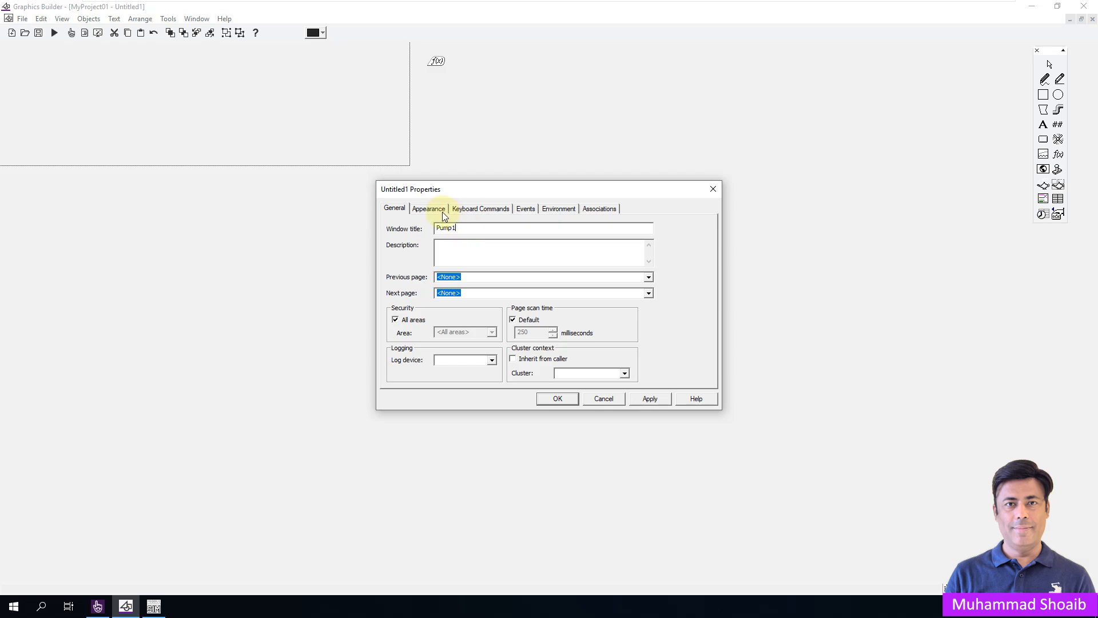
Keep the faceplate template and set the page's view area to 240 wide and 250 high.
left_click(437, 210)
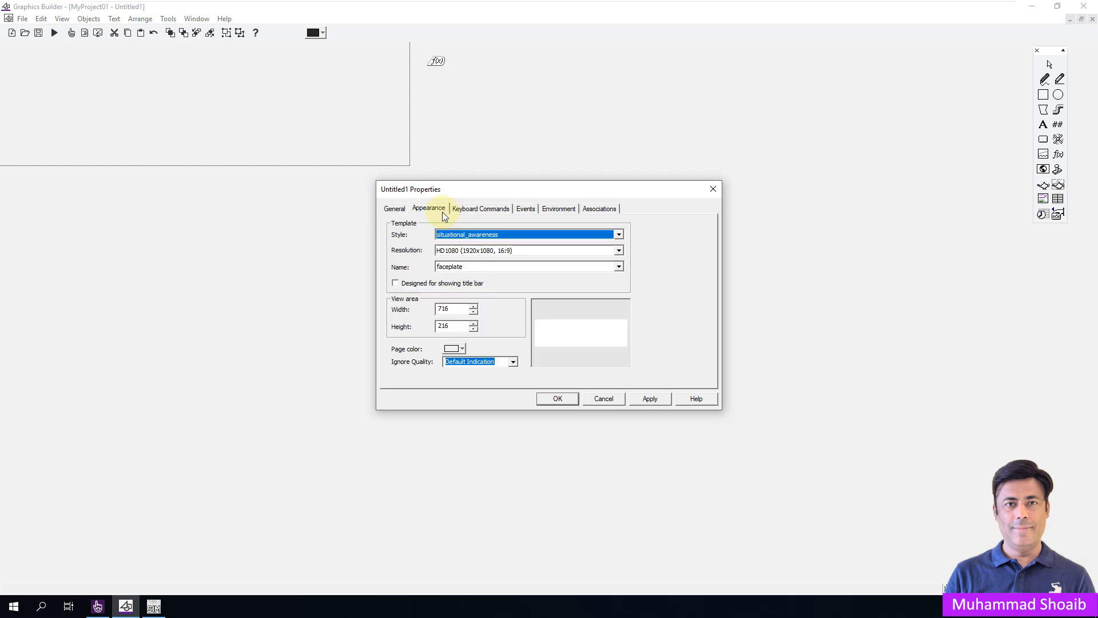
left_click(454, 268)
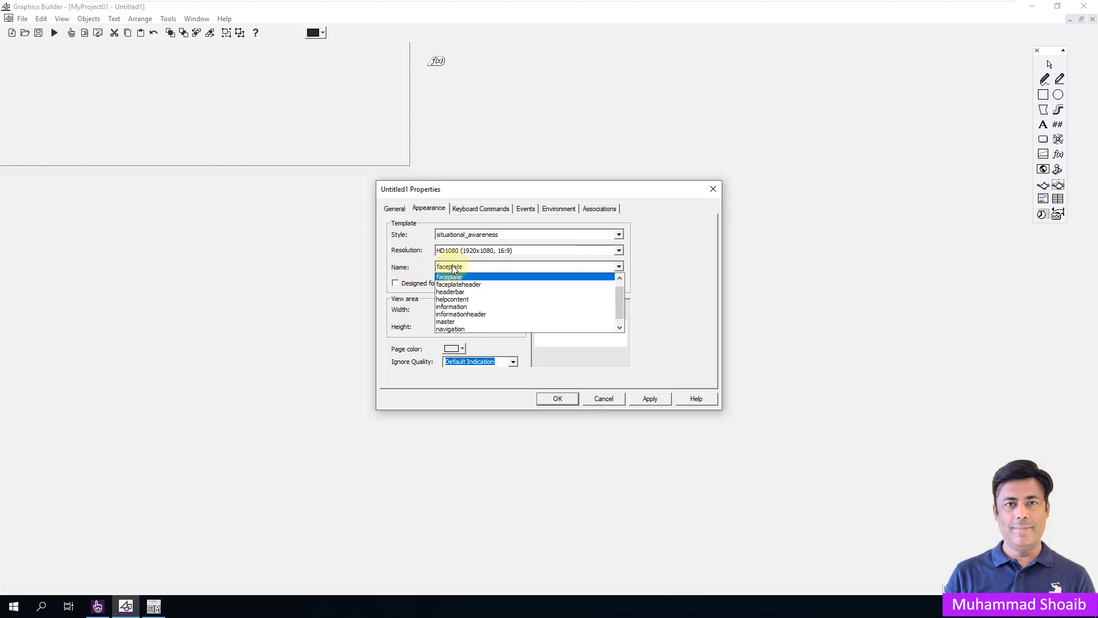
left_click(452, 269)
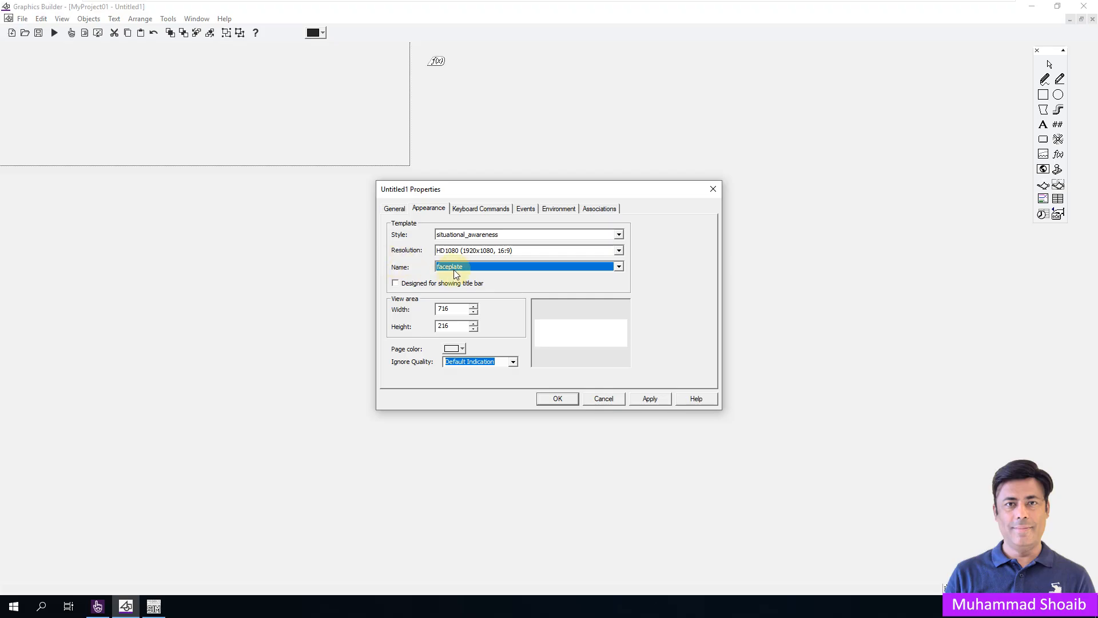
double_click(444, 308)
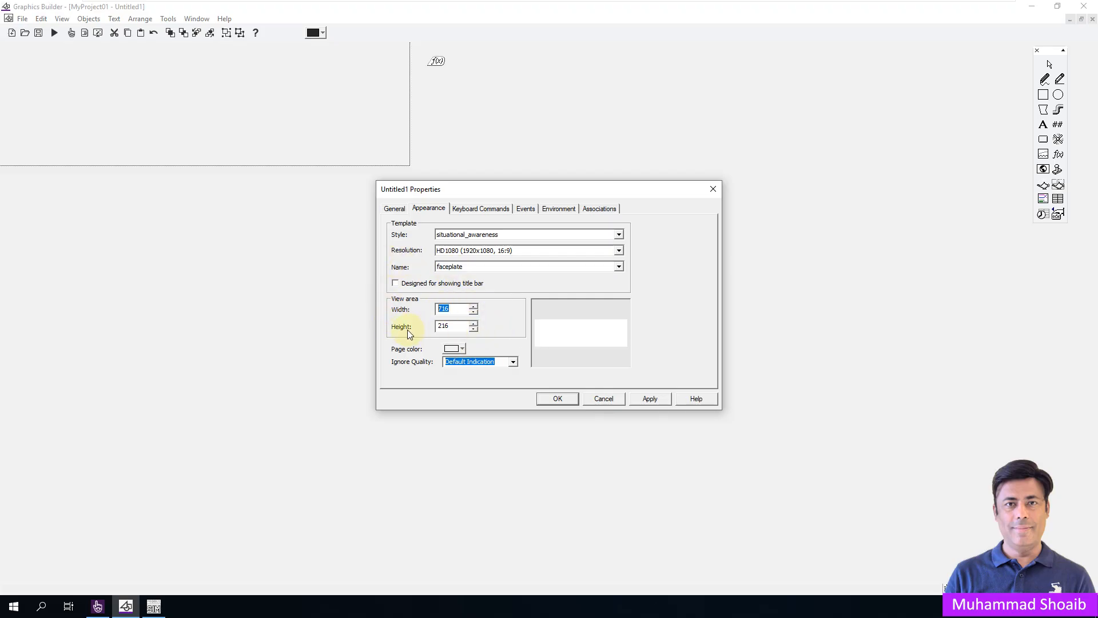
type("240")
double_click(450, 326)
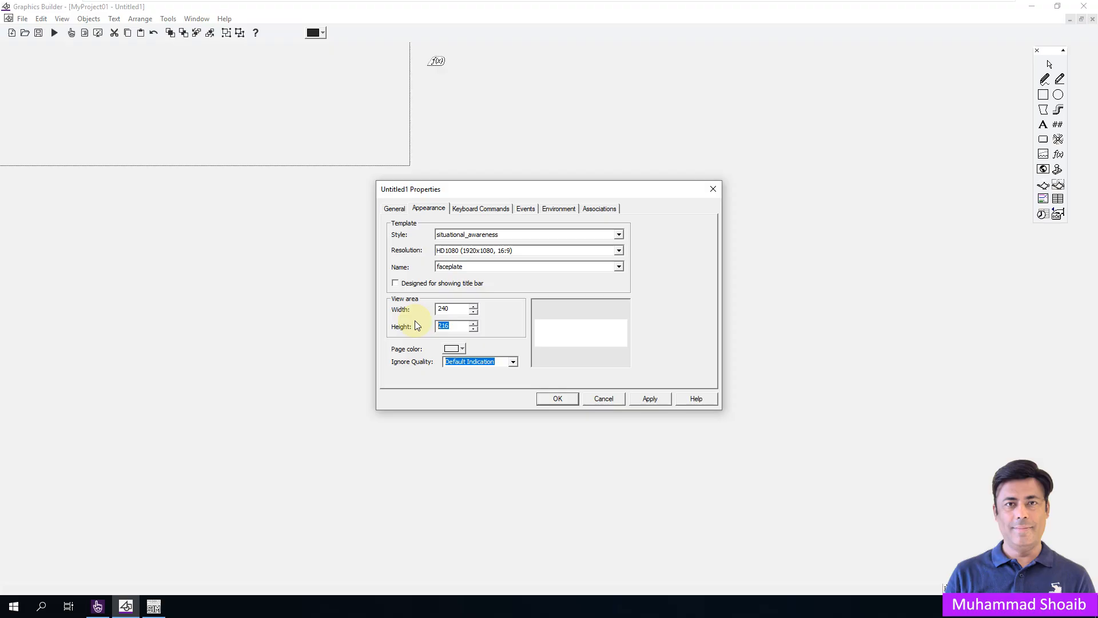
type("250")
left_click(650, 400)
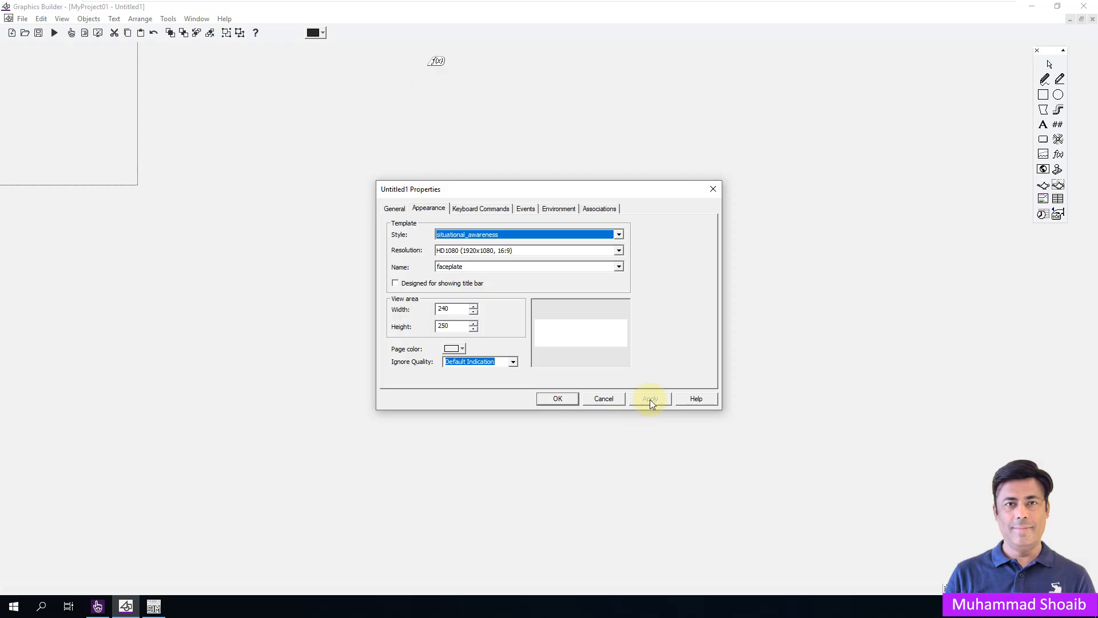
left_click(549, 398)
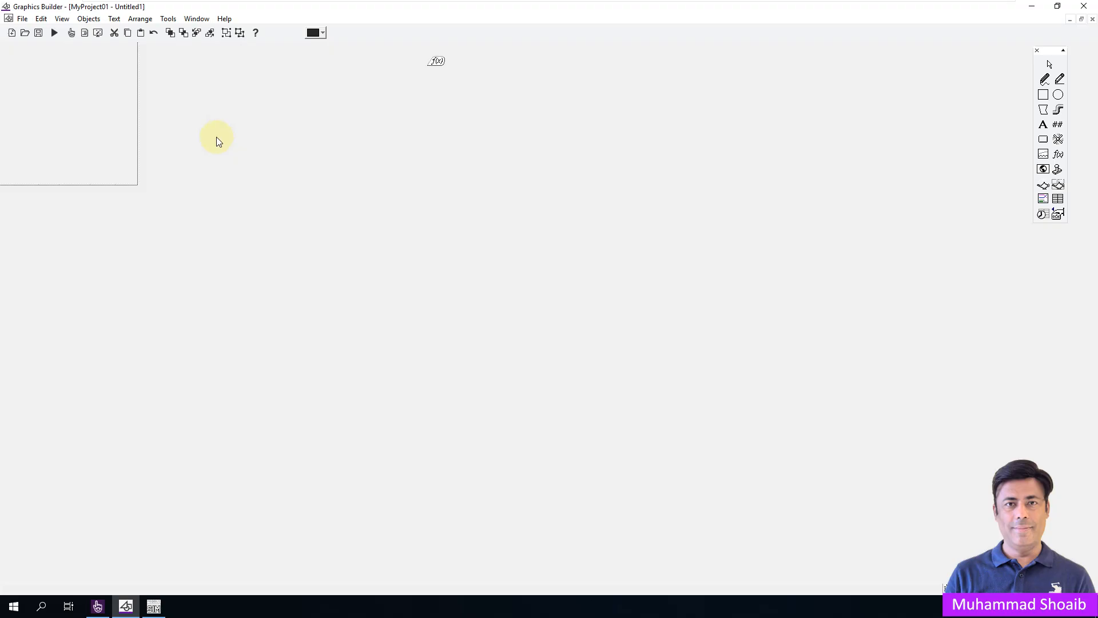
Reopen the page properties and set the page color to a very dark gray.
right_click(260, 207)
left_click(283, 282)
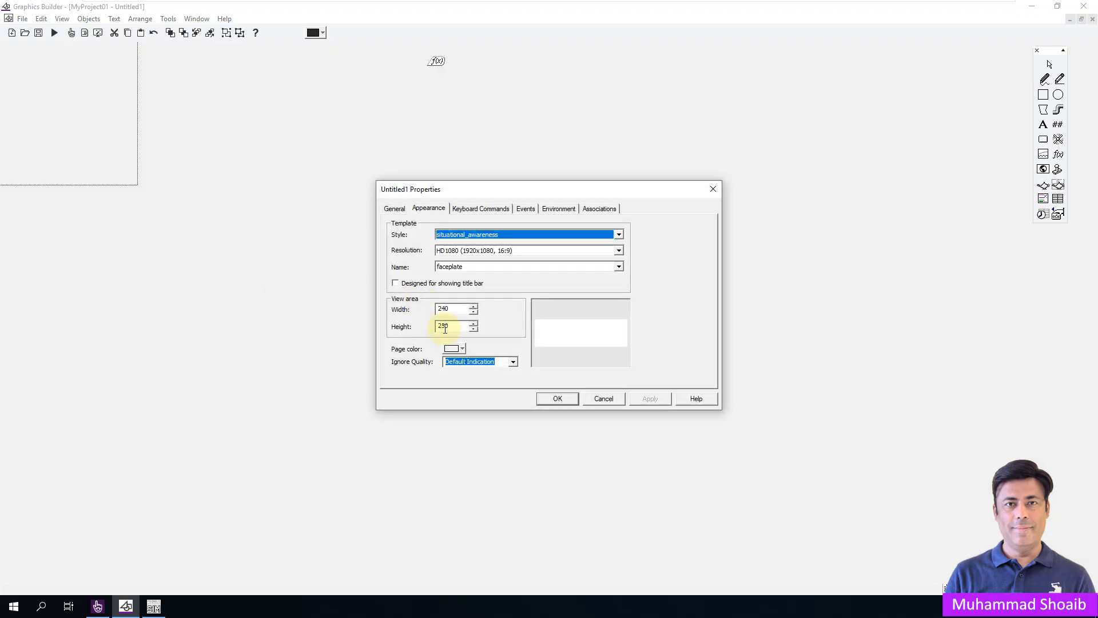
left_click(465, 348)
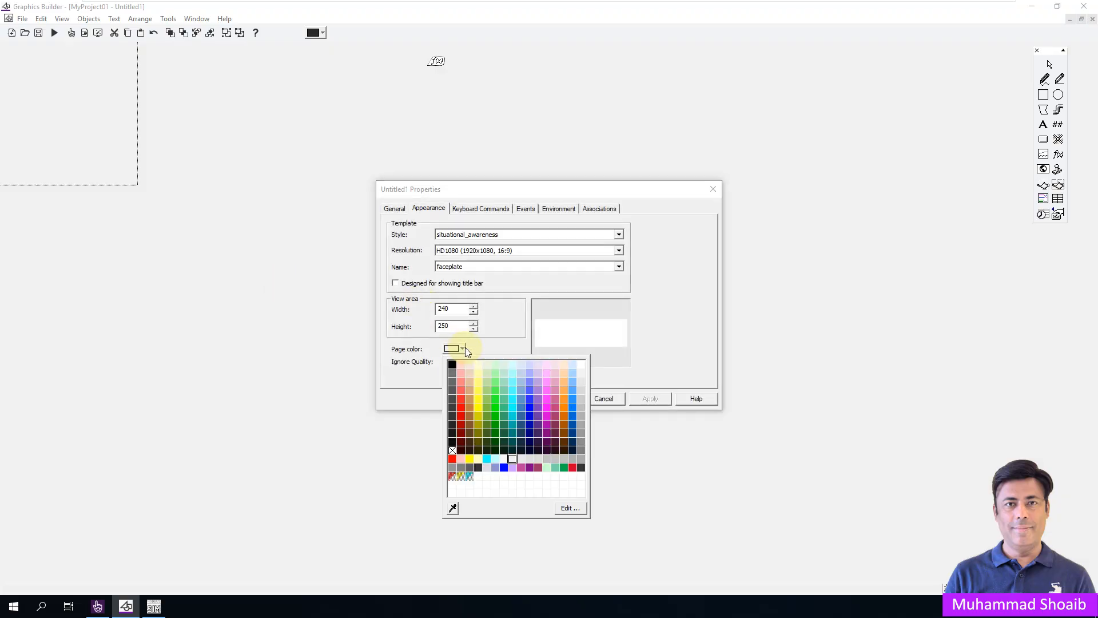
left_click(453, 430)
left_click(643, 395)
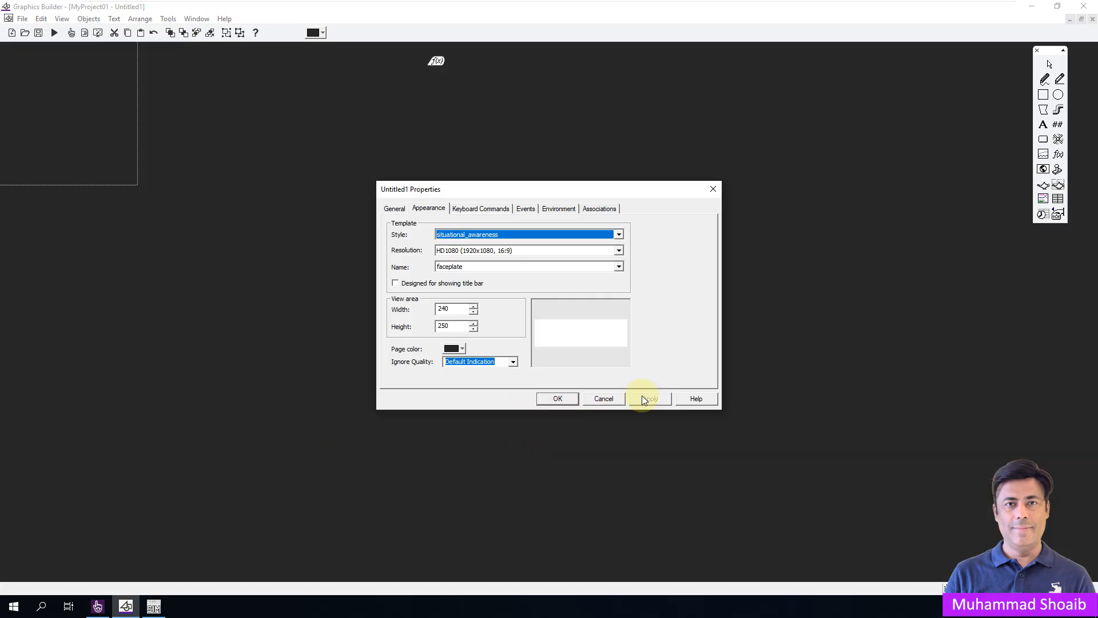
left_click(563, 399)
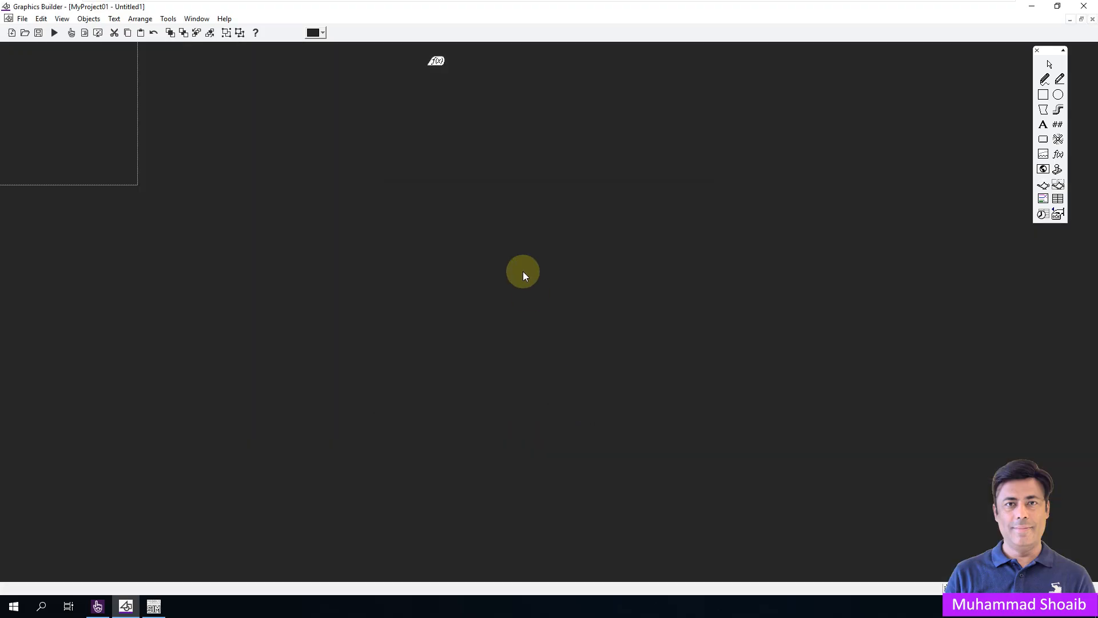
Draw a wide, low rectangle across the page's right border and fill it with a slightly lighter dark gray.
left_click(1042, 95)
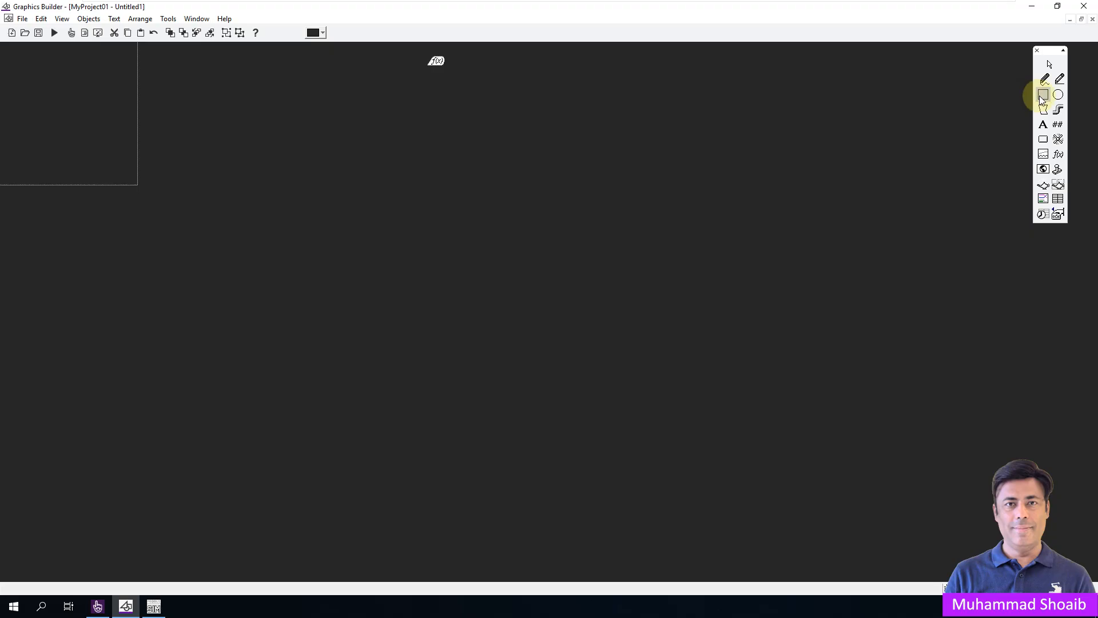
left_click_drag(106, 116, 286, 145)
left_click(223, 211)
left_click(279, 225)
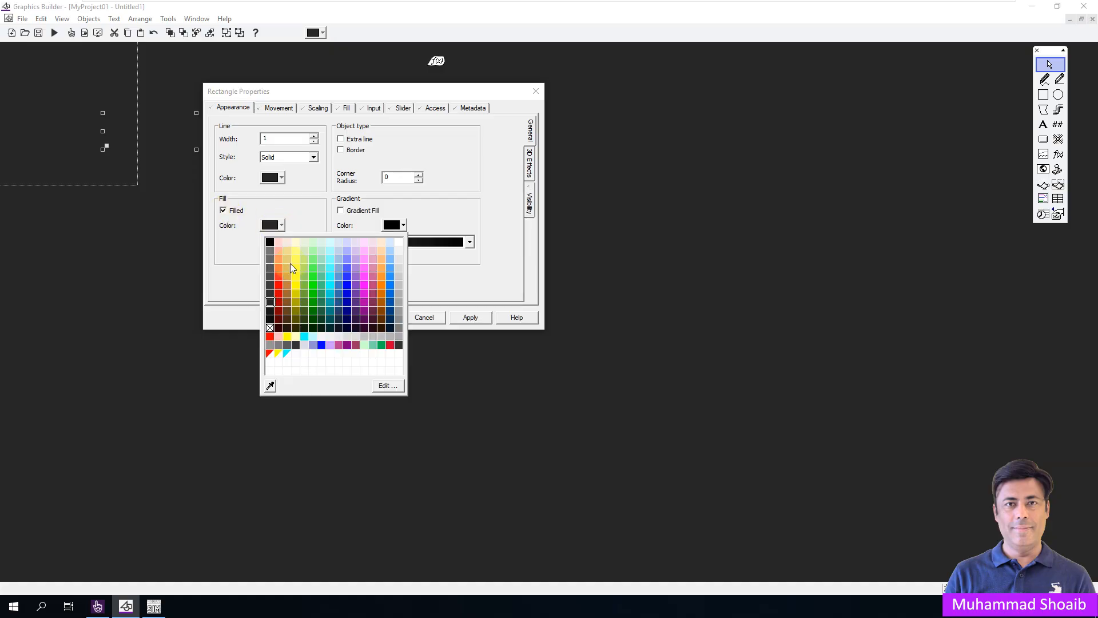
left_click(272, 283)
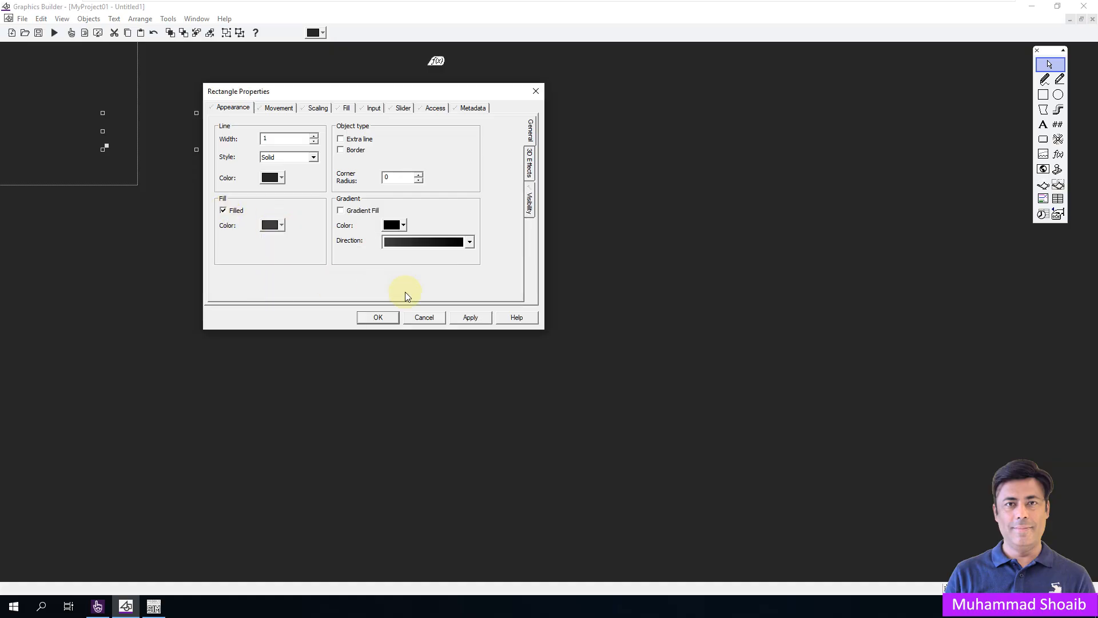
left_click(468, 318)
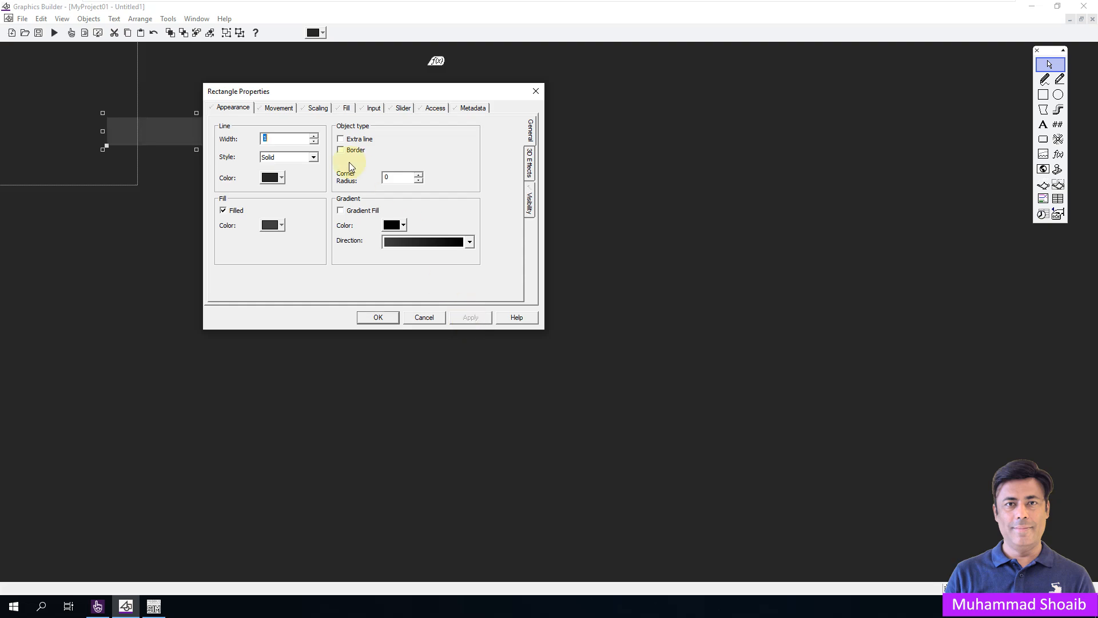
Set the header rectangle's absolute size to 240 wide and 34 high.
left_click_drag(336, 91, 535, 118)
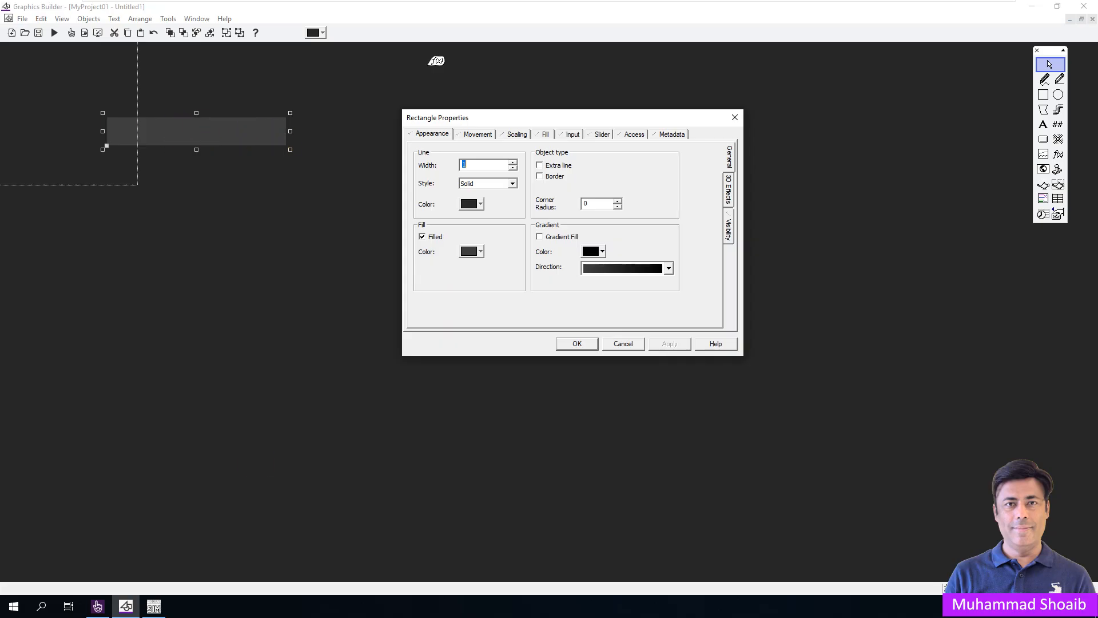
left_click(578, 345)
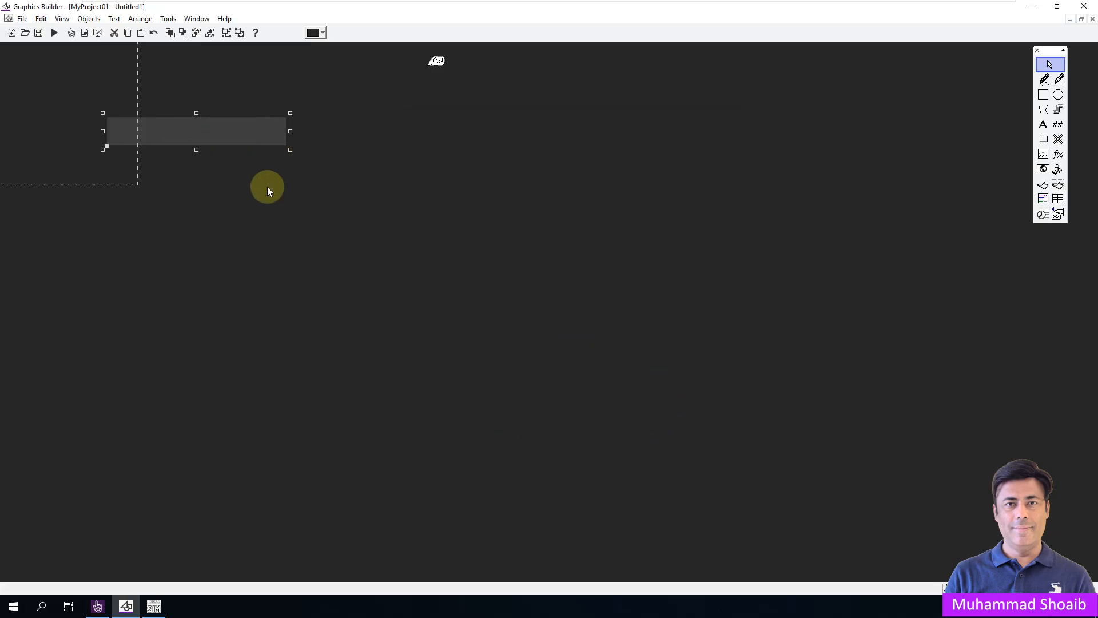
left_click(141, 18)
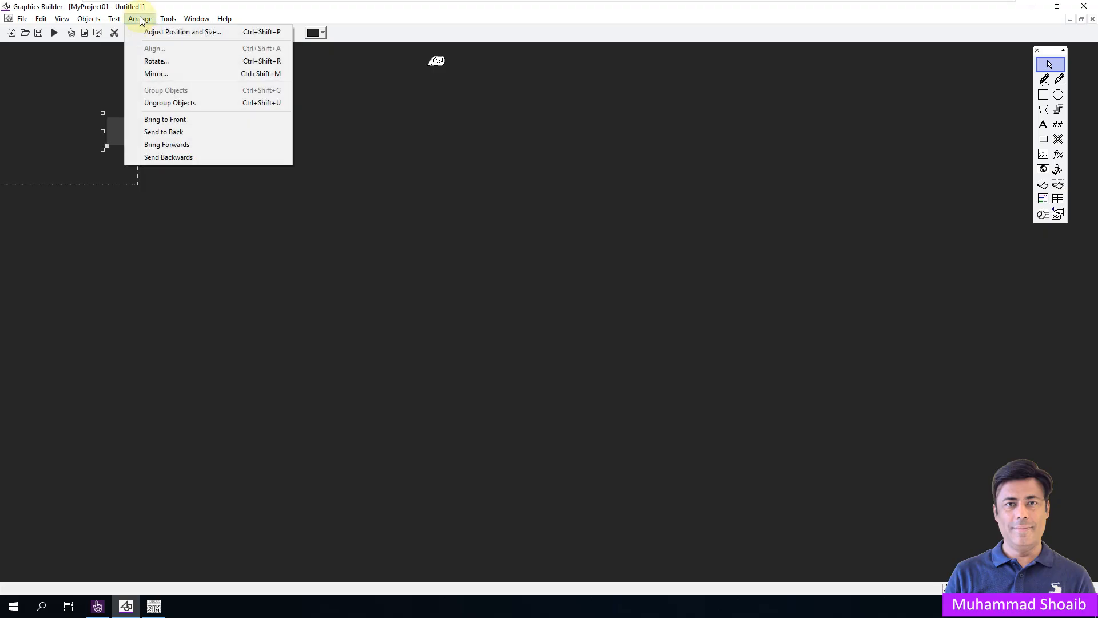
left_click(164, 33)
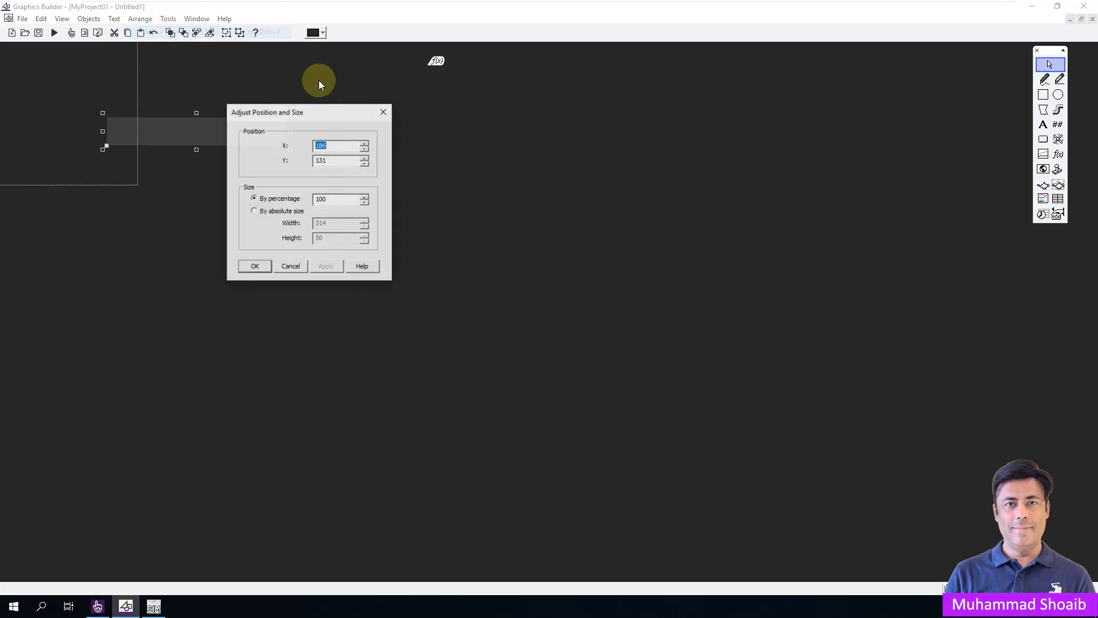
left_click_drag(350, 115, 627, 127)
left_click(532, 220)
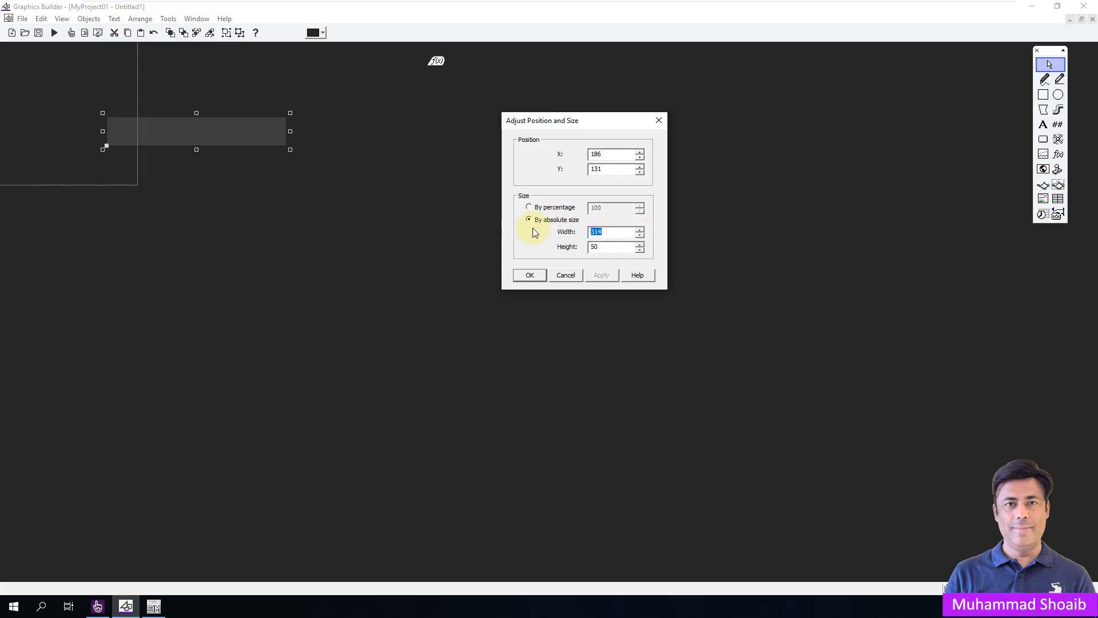
type("240")
double_click(612, 246)
type("34")
Position the header rectangle at X 0 and Y 0 and apply the new placement and size.
double_click(621, 154)
type("0")
double_click(603, 169)
type("0")
left_click(592, 276)
left_click(537, 274)
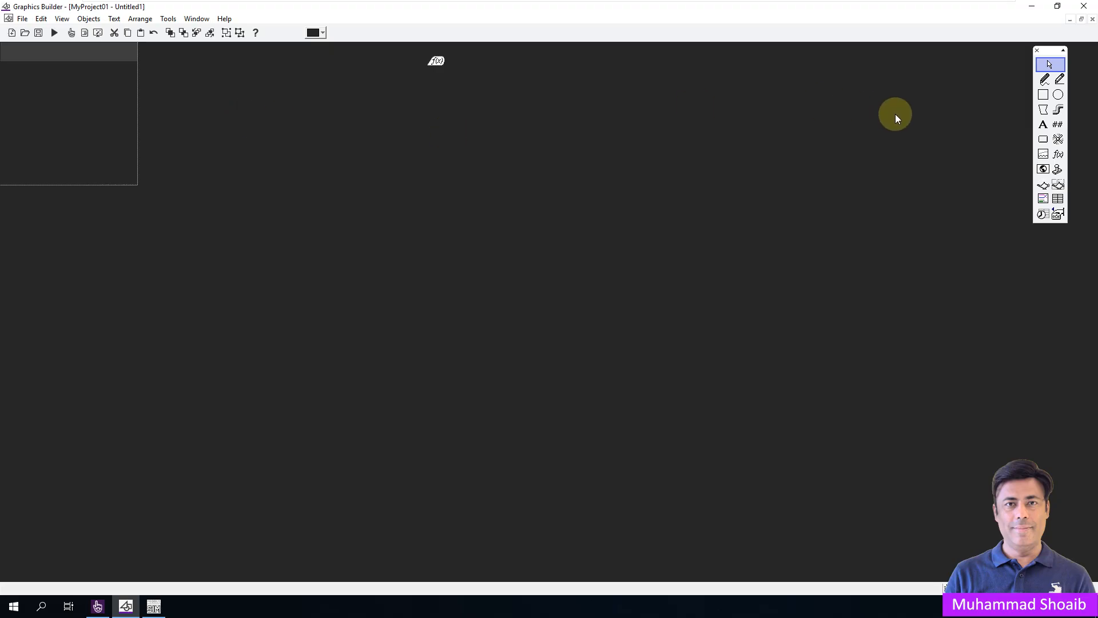
Add a Pump1 text object just below the header bar in white, bold Arial.
left_click(1043, 125)
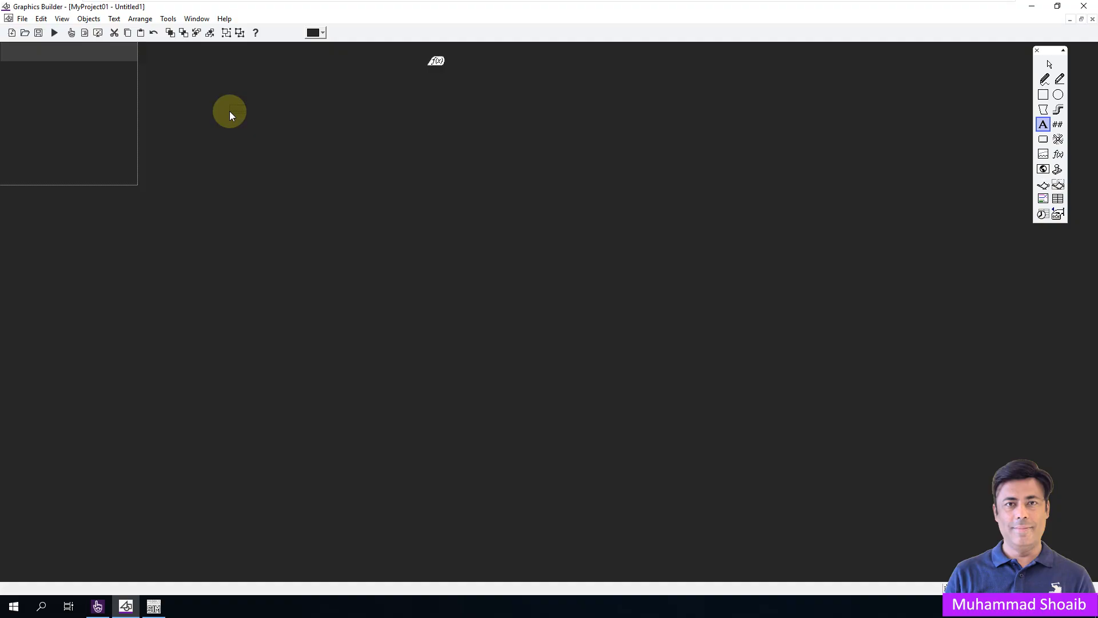
left_click(115, 87)
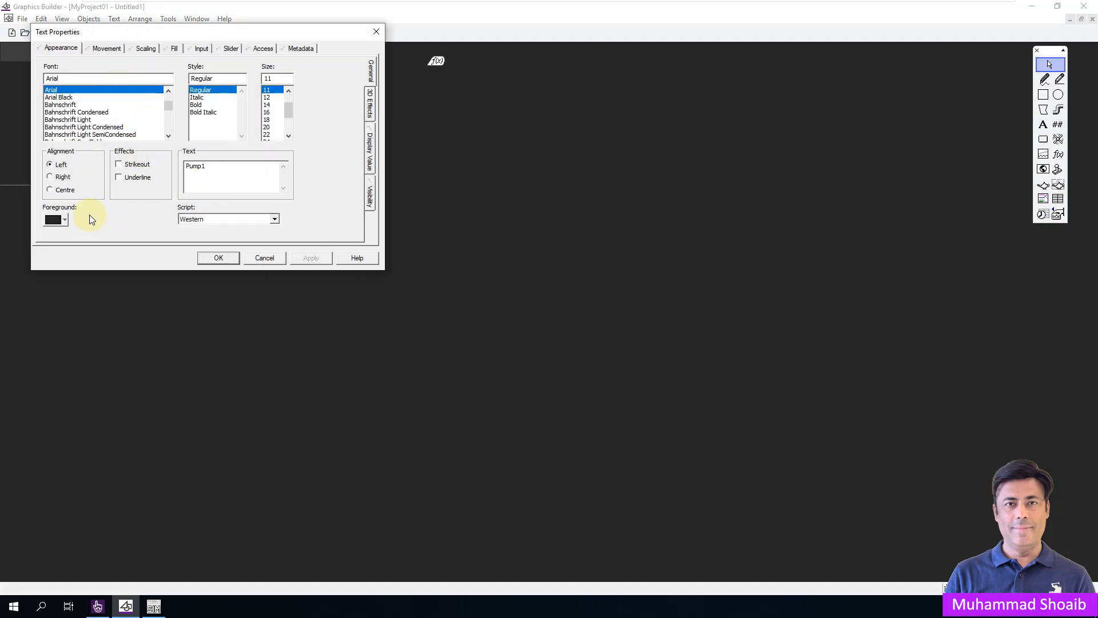
left_click(63, 219)
left_click(183, 236)
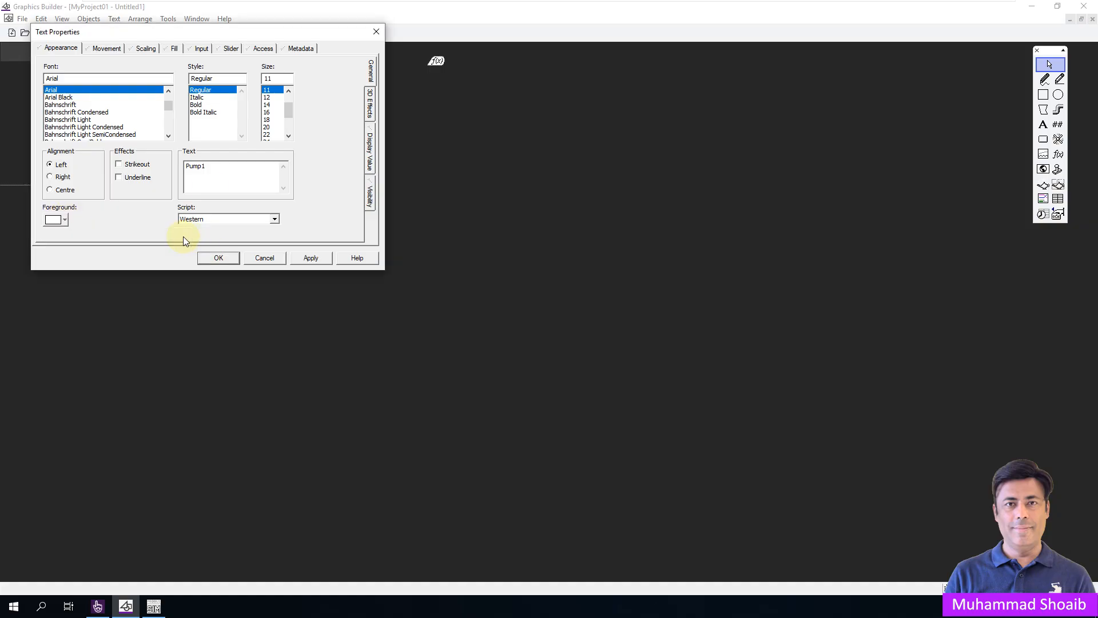
left_click_drag(224, 29, 490, 93)
left_click(462, 161)
left_click(461, 168)
left_click(588, 322)
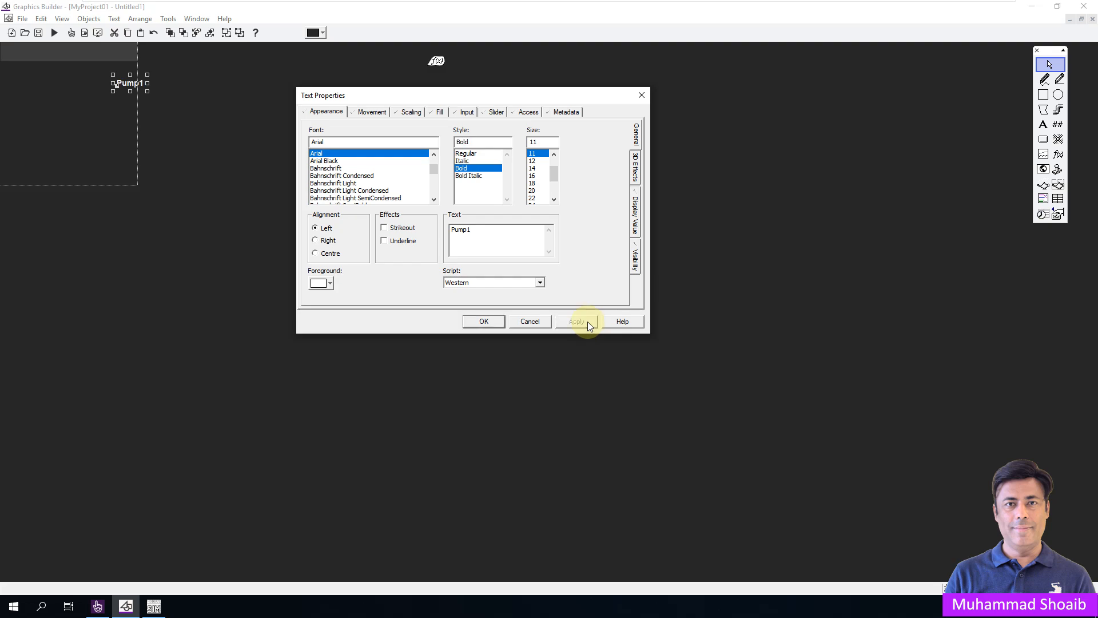
left_click(489, 321)
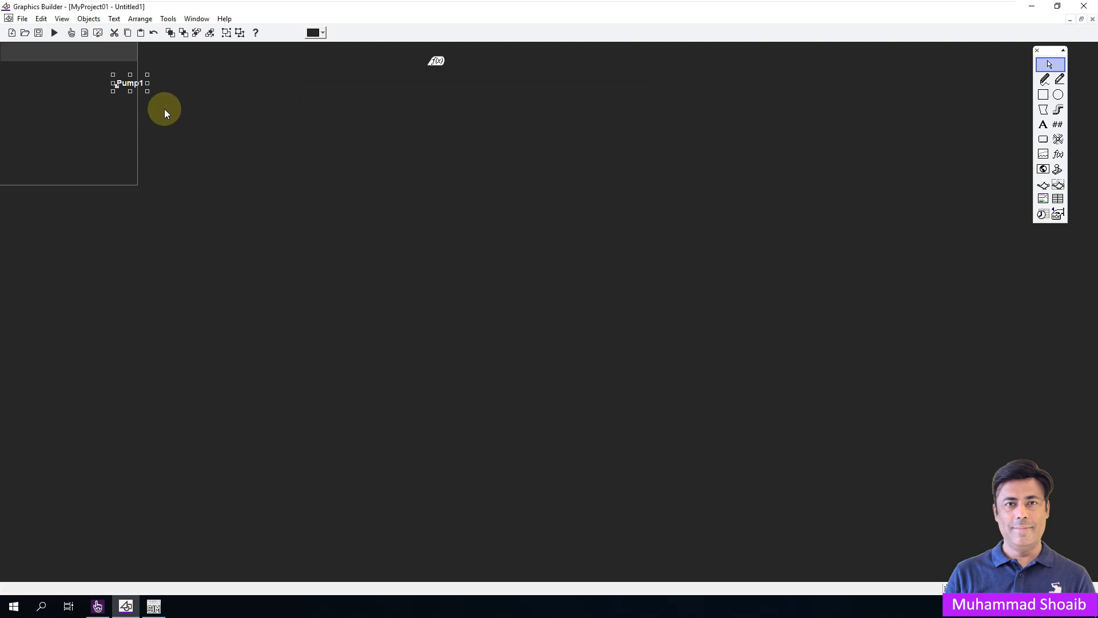
left_click(89, 55)
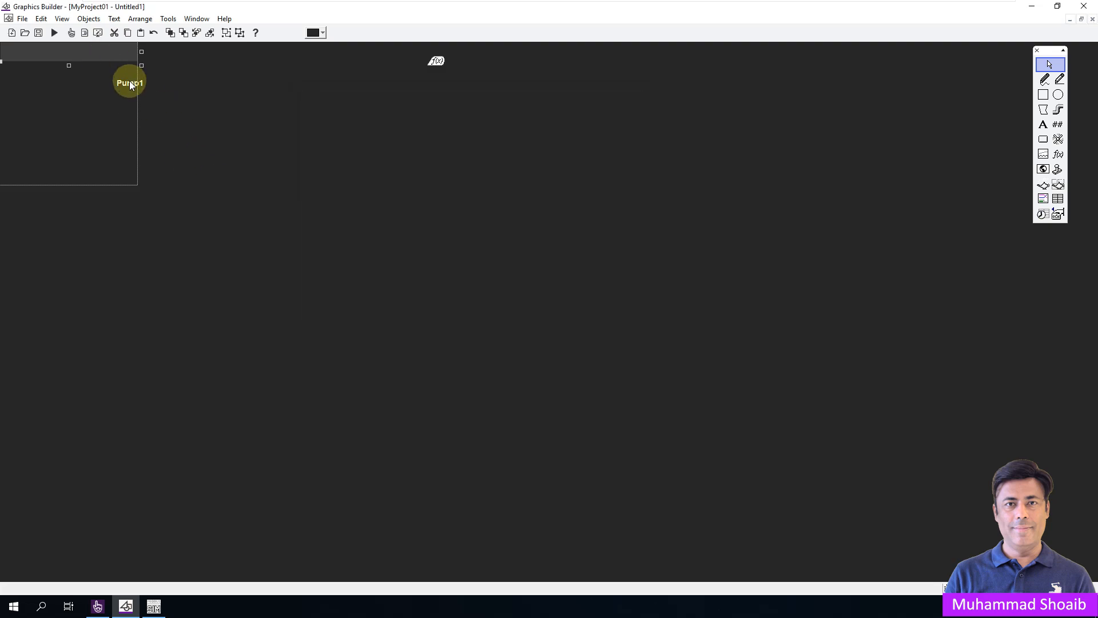
left_click(130, 84)
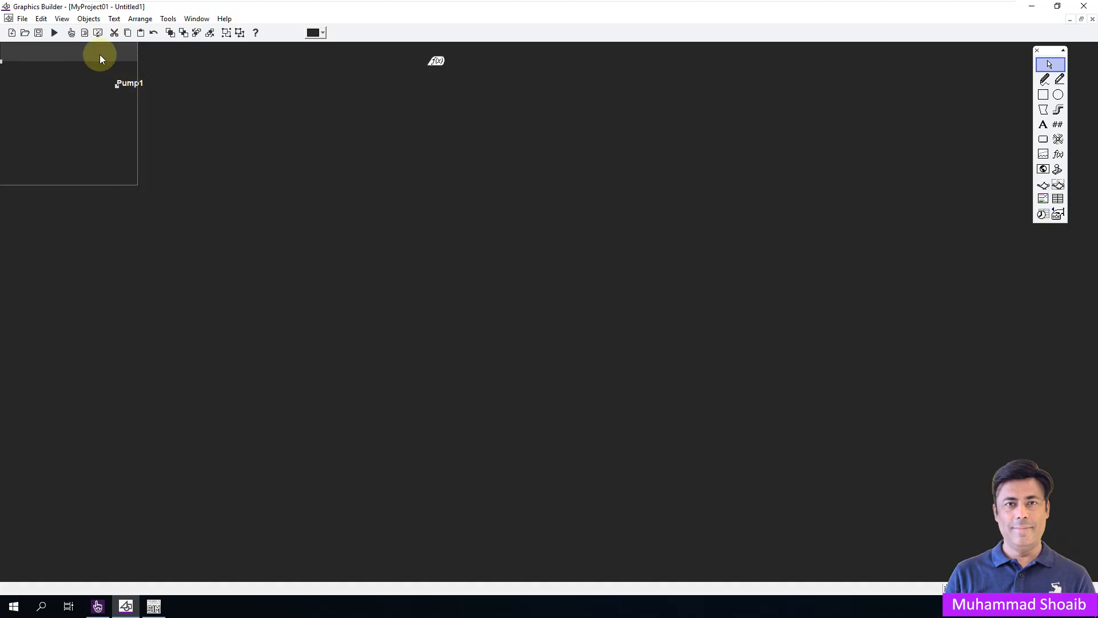
left_click(140, 19)
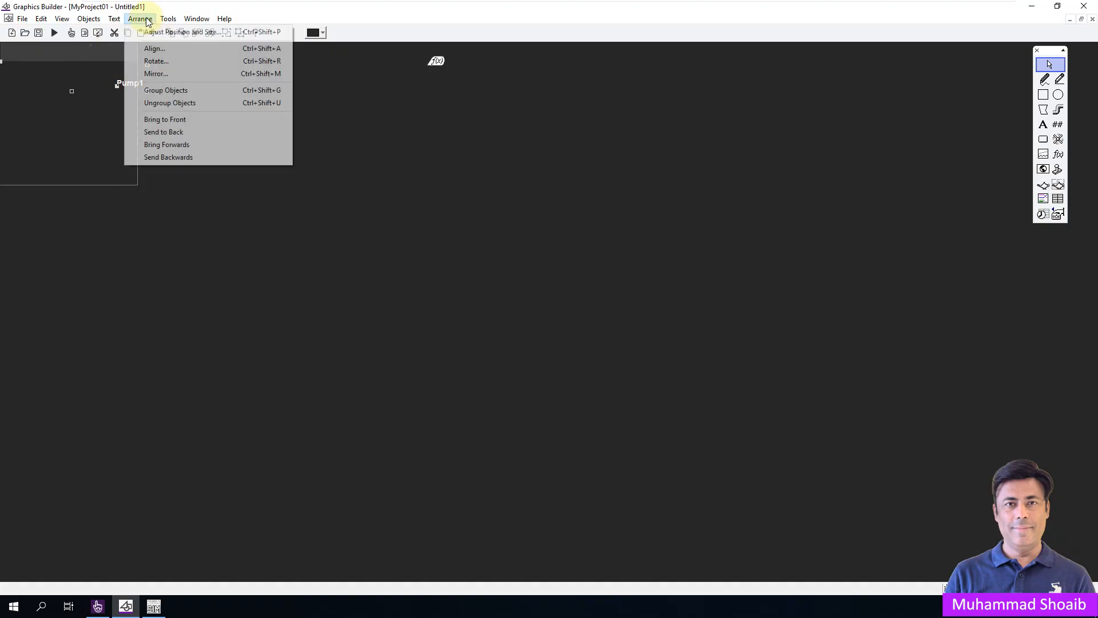
left_click(150, 46)
left_click(580, 288)
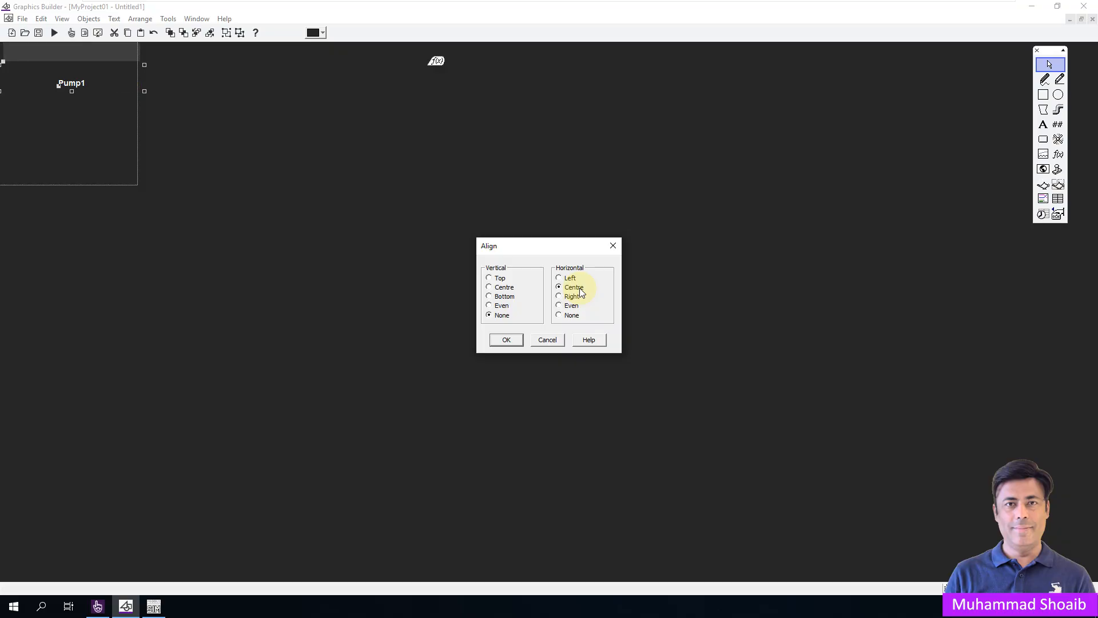
left_click(502, 288)
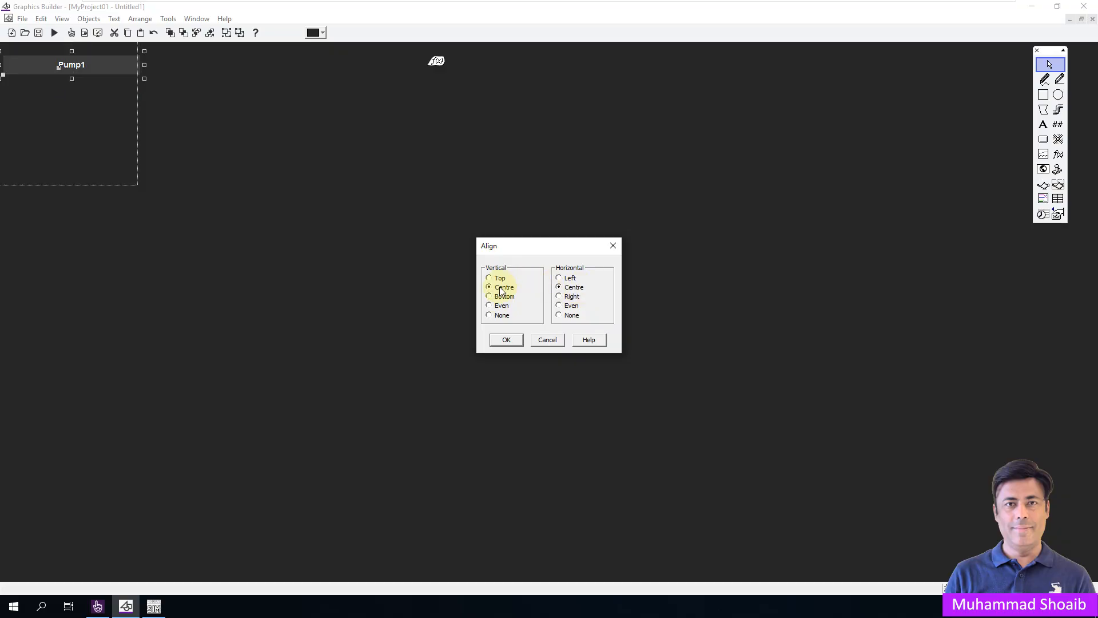
left_click(552, 343)
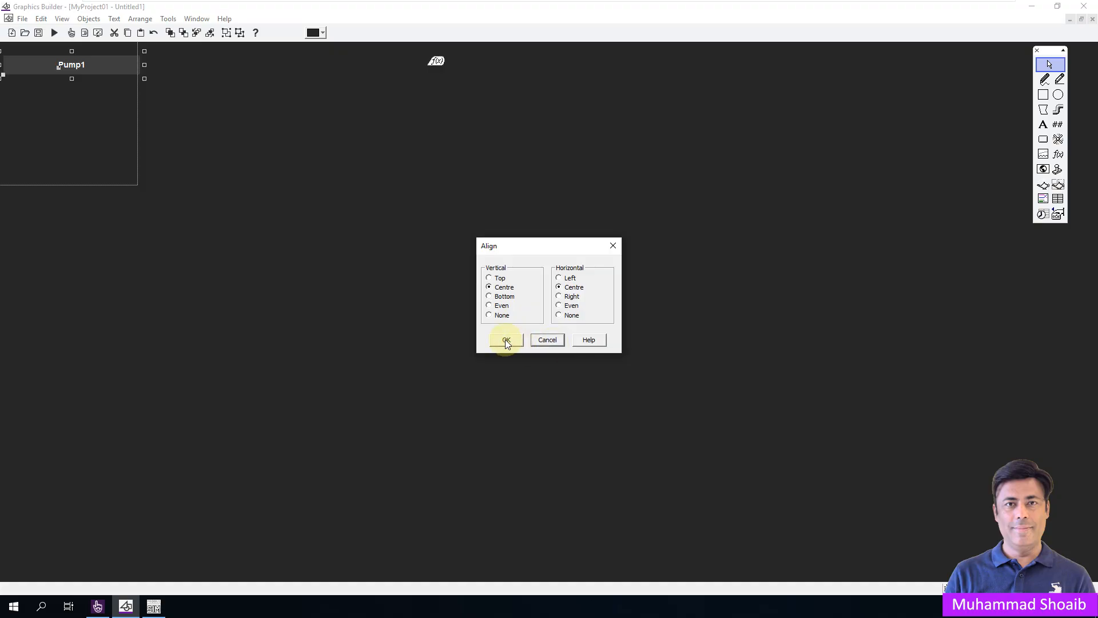
left_click(541, 340)
Move the Pump1 text onto the header bar and centre-align it with the bar both vertically and horizontally.
left_click_drag(127, 83, 57, 55)
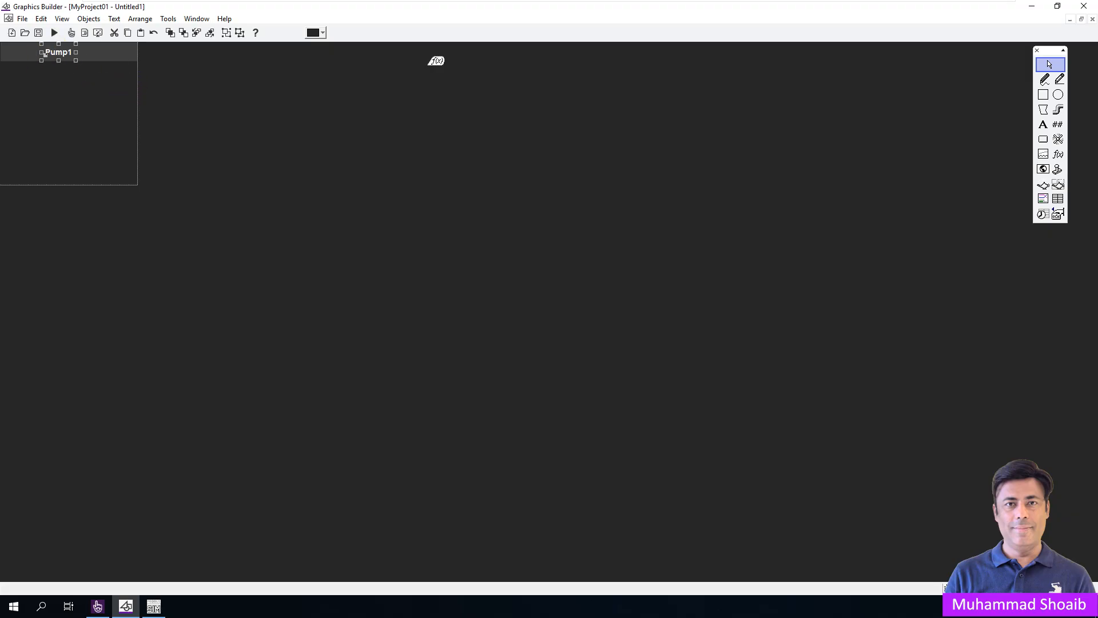
left_click(126, 92)
left_click(140, 19)
left_click(148, 51)
left_click(504, 287)
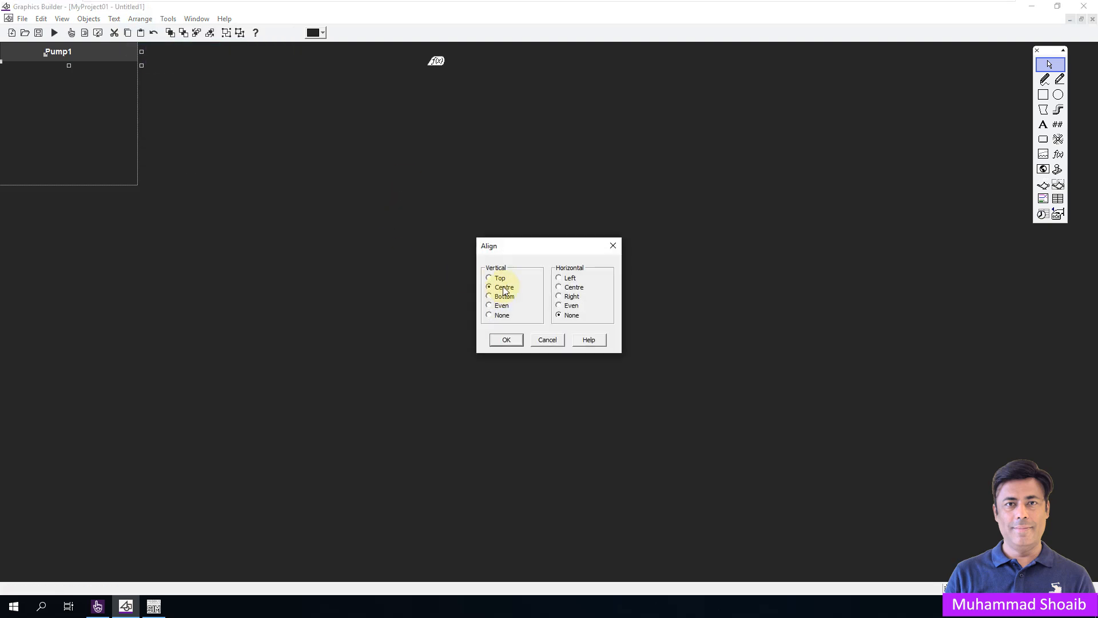
left_click(574, 288)
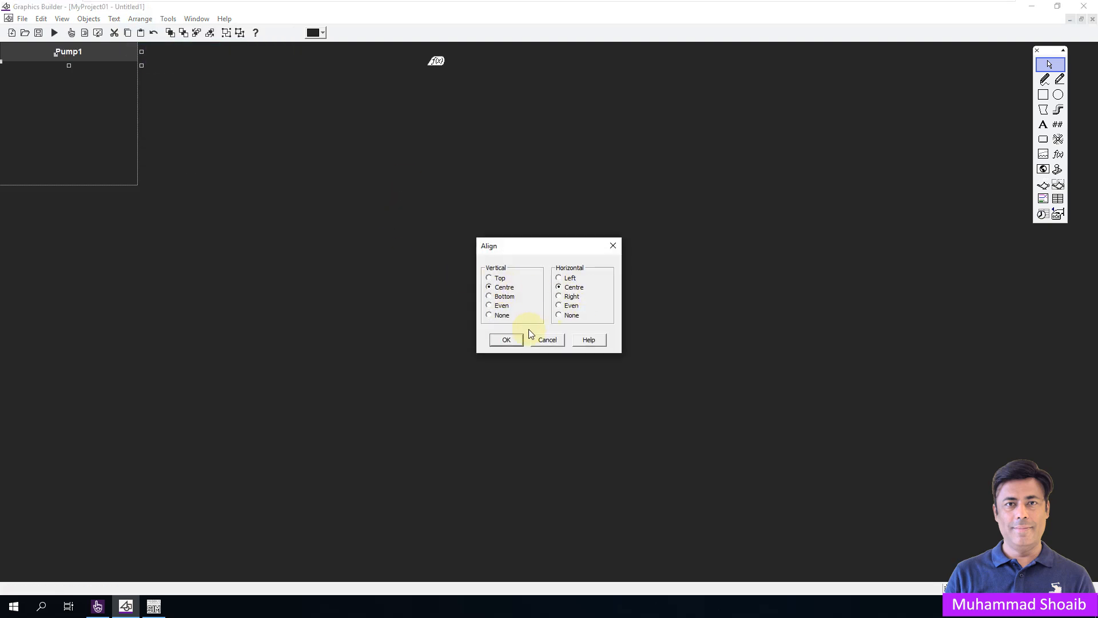
left_click(516, 338)
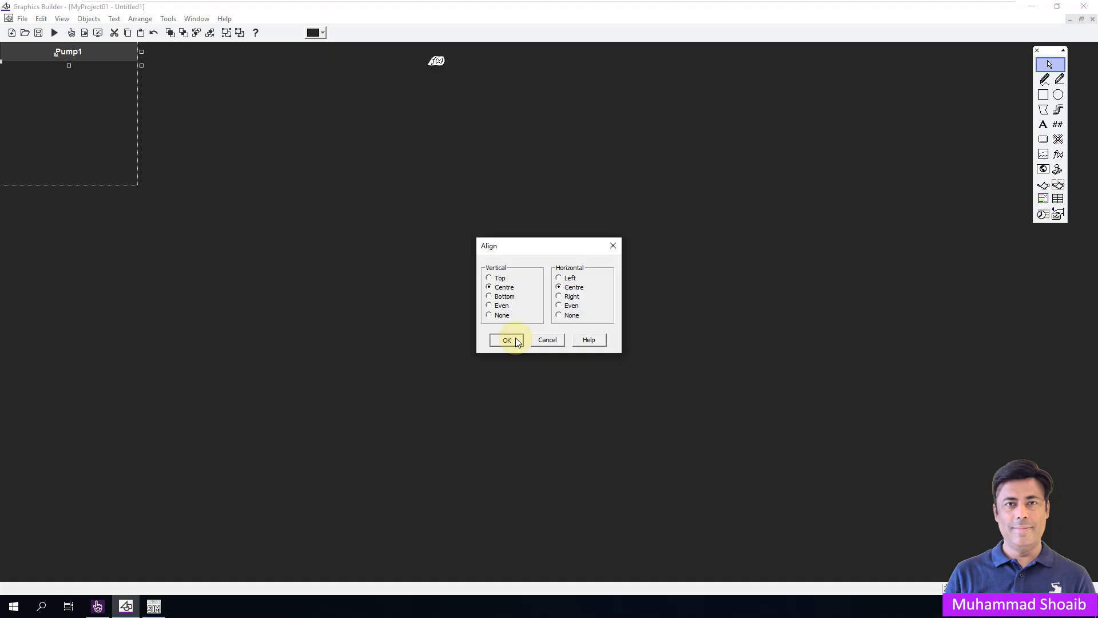
Set the Pump1 text's font size to 12 and centre it again on the header bar in both directions.
double_click(75, 54)
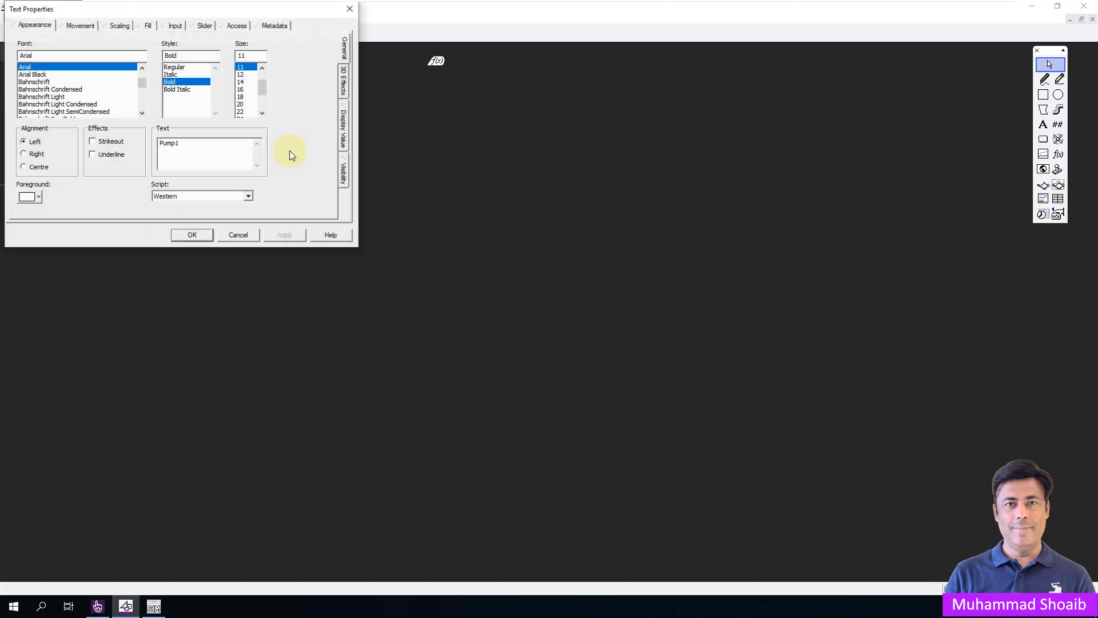
left_click(241, 82)
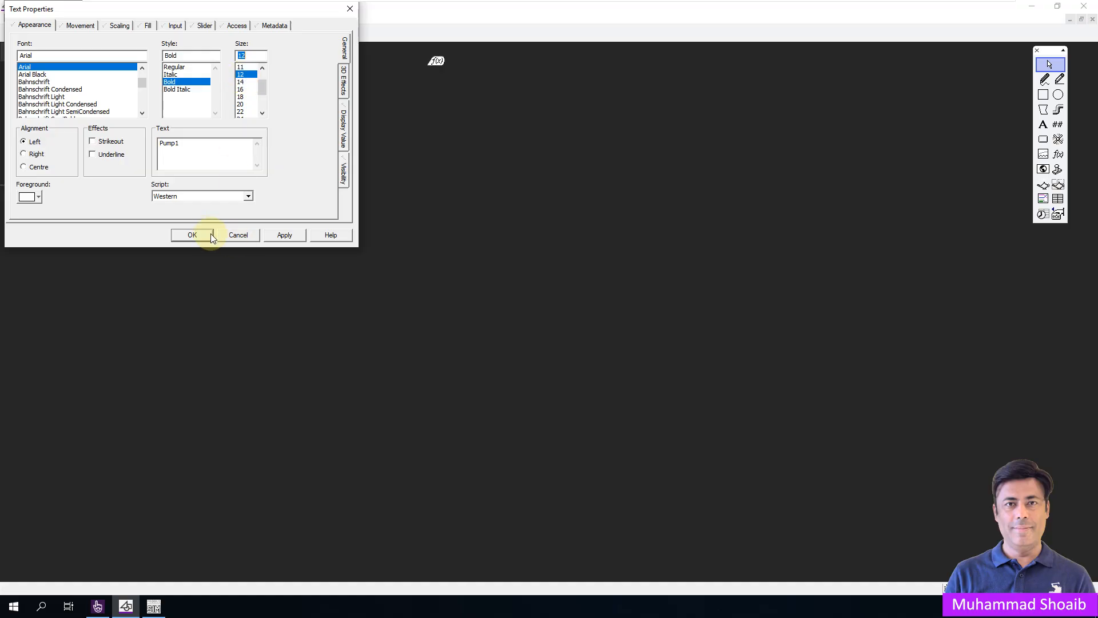
left_click(195, 234)
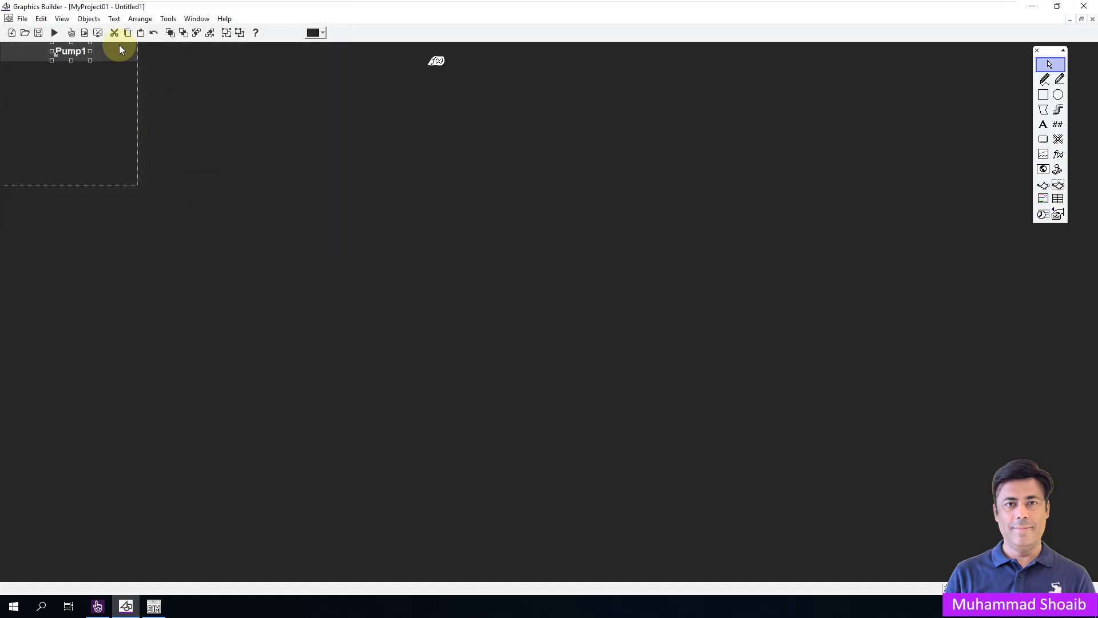
left_click(35, 50, "shift")
left_click(139, 19)
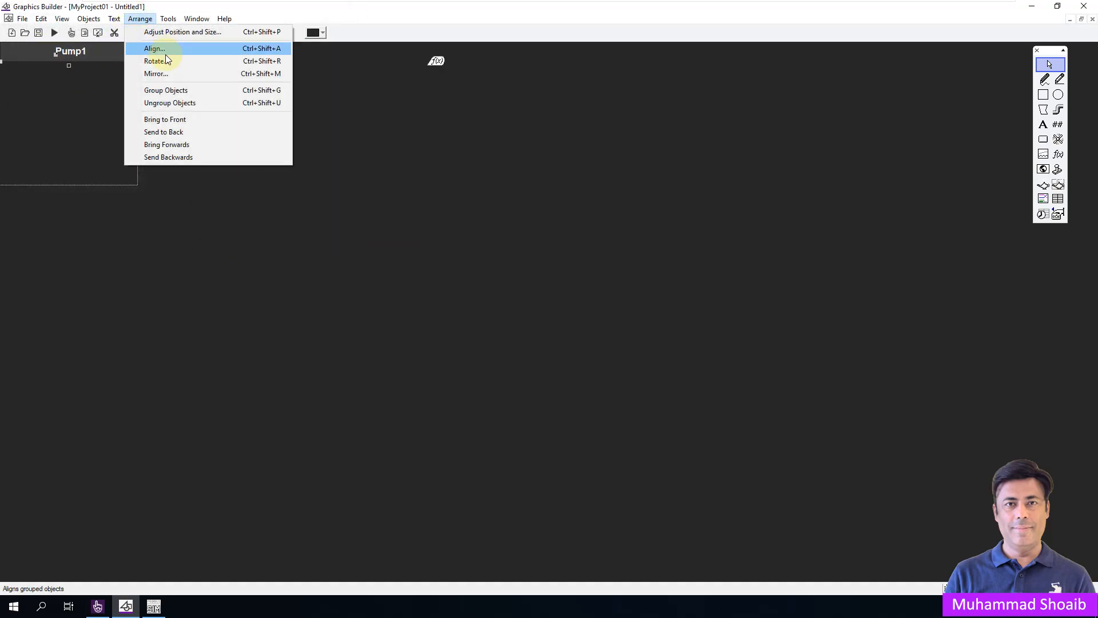
left_click(168, 50)
left_click(505, 287)
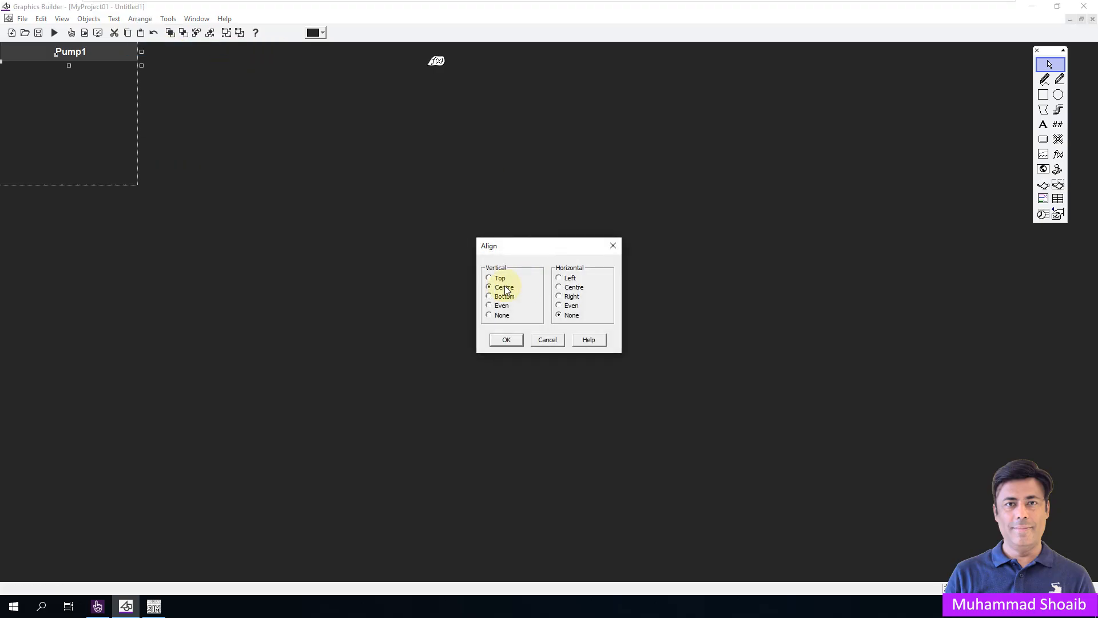
left_click(576, 288)
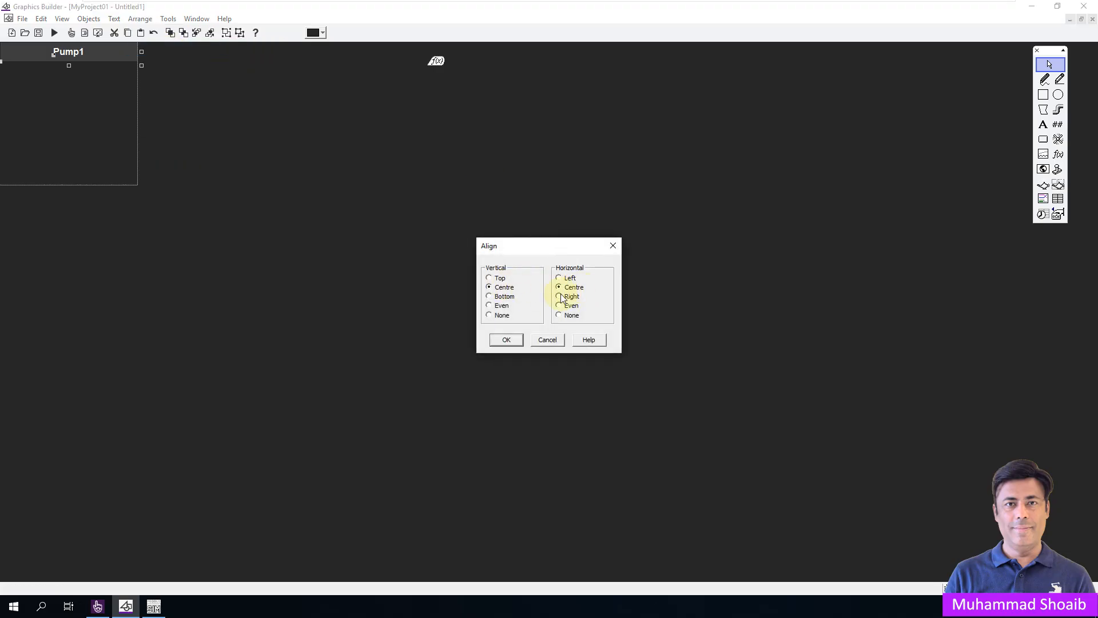
left_click(507, 340)
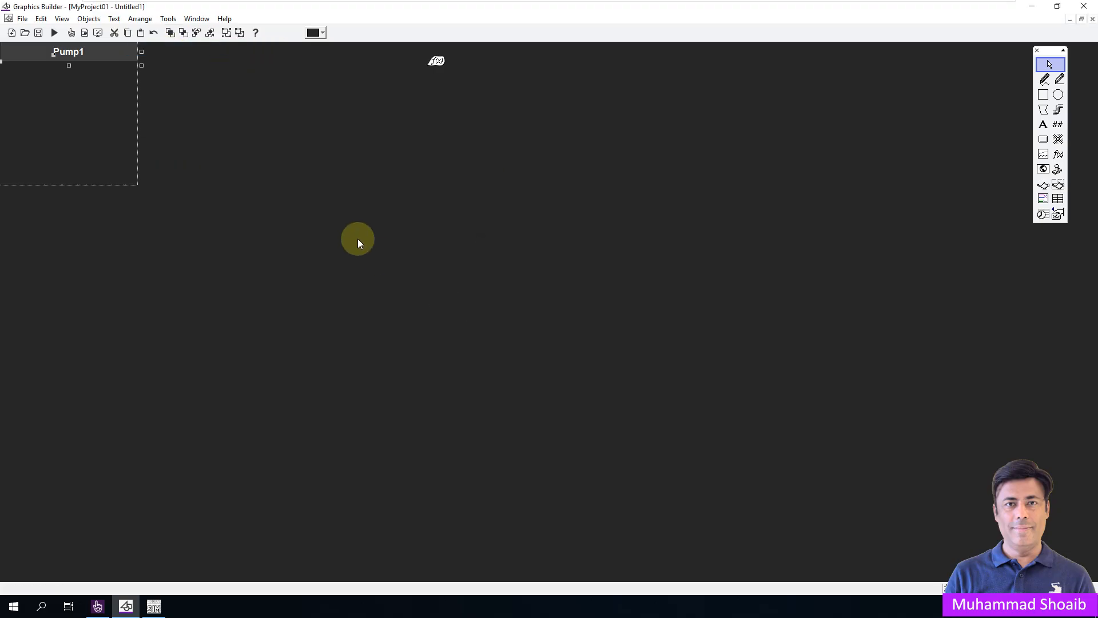
Place an on/off symbol set below the header and set its OFF symbol to right_grey from the pump_base_medium library.
left_click(1058, 141)
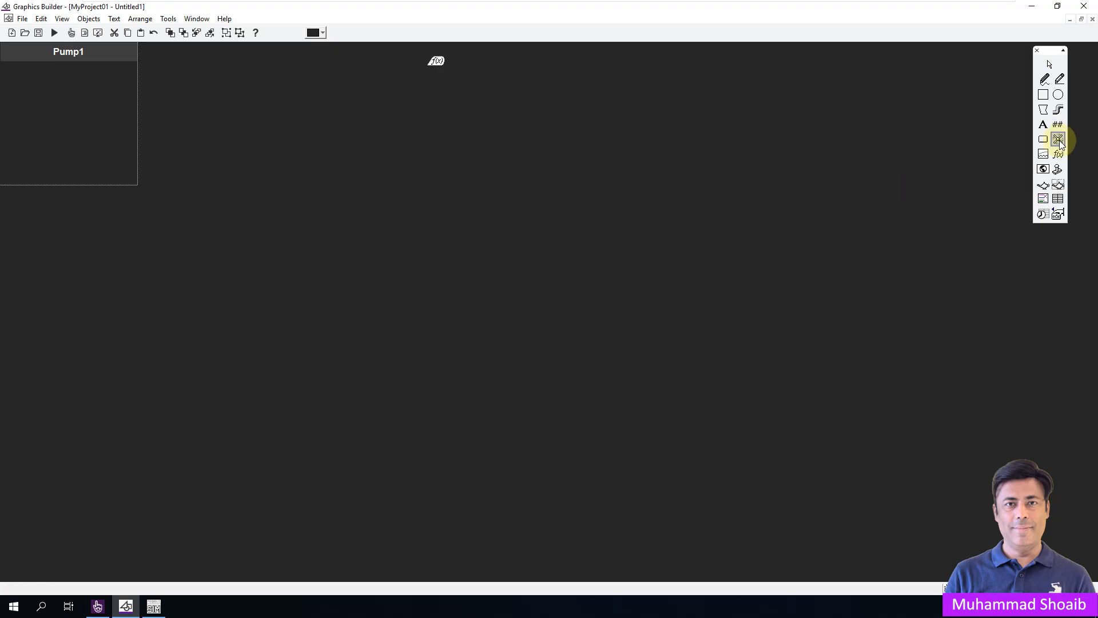
left_click(50, 94)
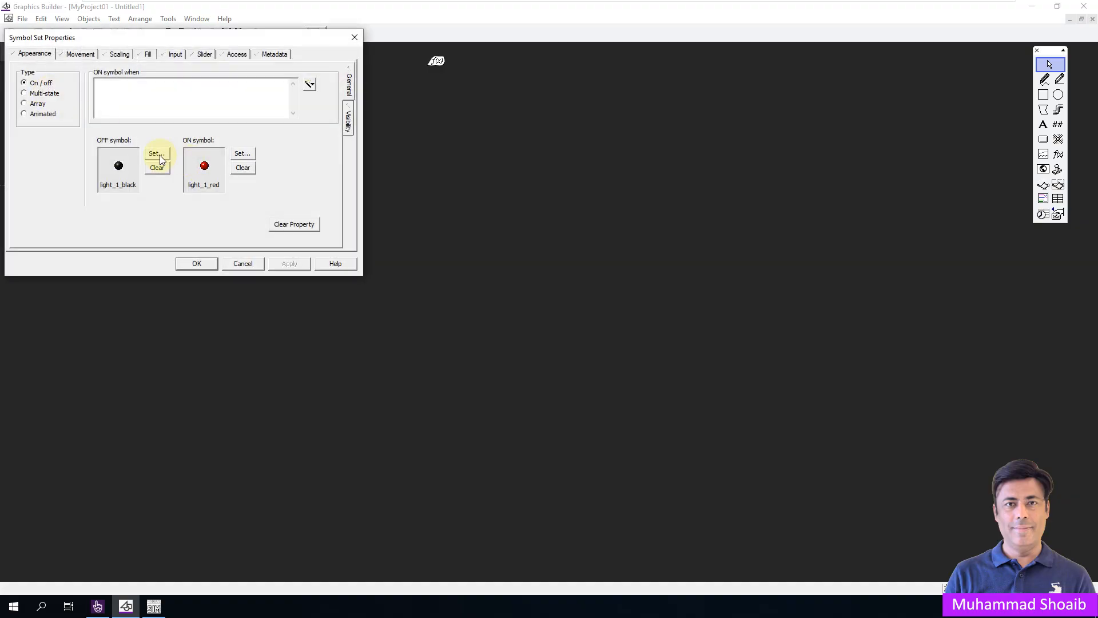
left_click(159, 155)
left_click(262, 149)
type("pump_base_medium")
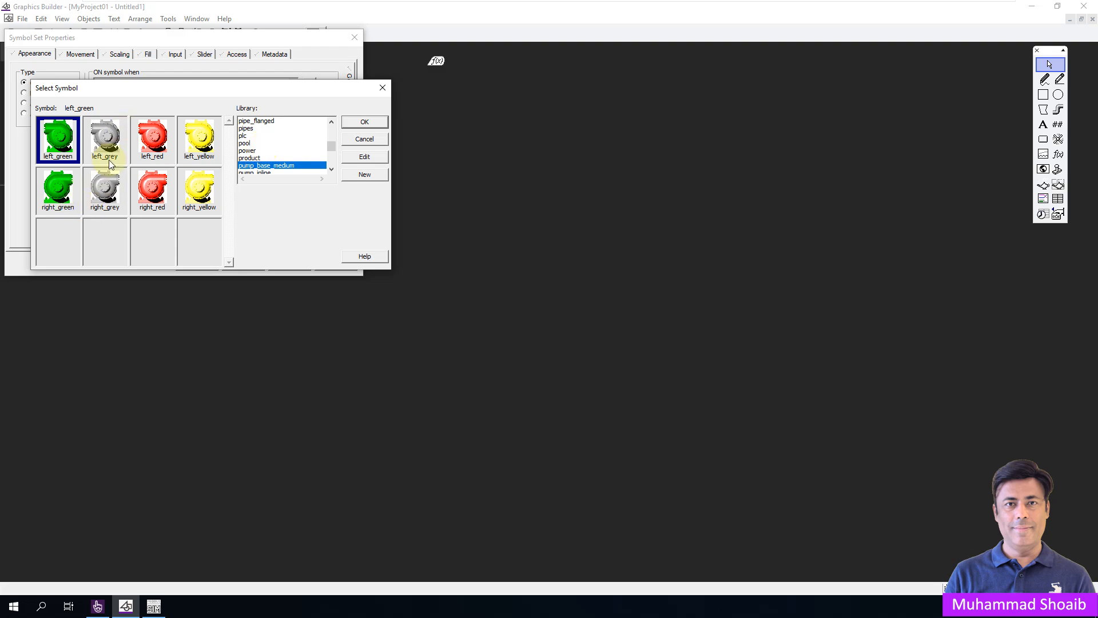
left_click(99, 191)
left_click_drag(128, 90, 523, 57)
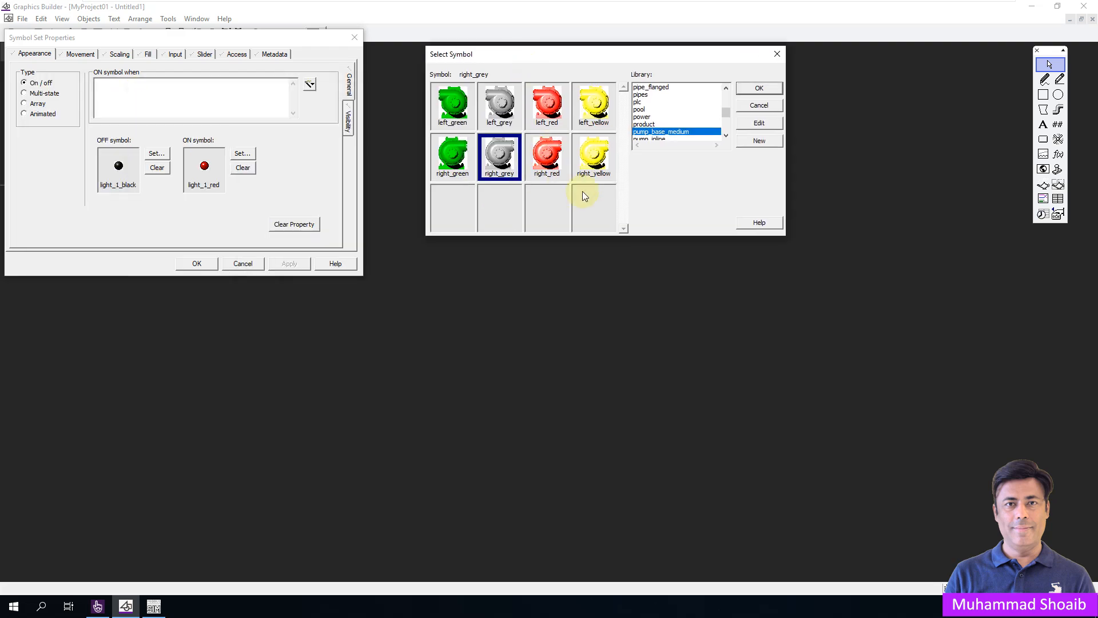
left_click(760, 87)
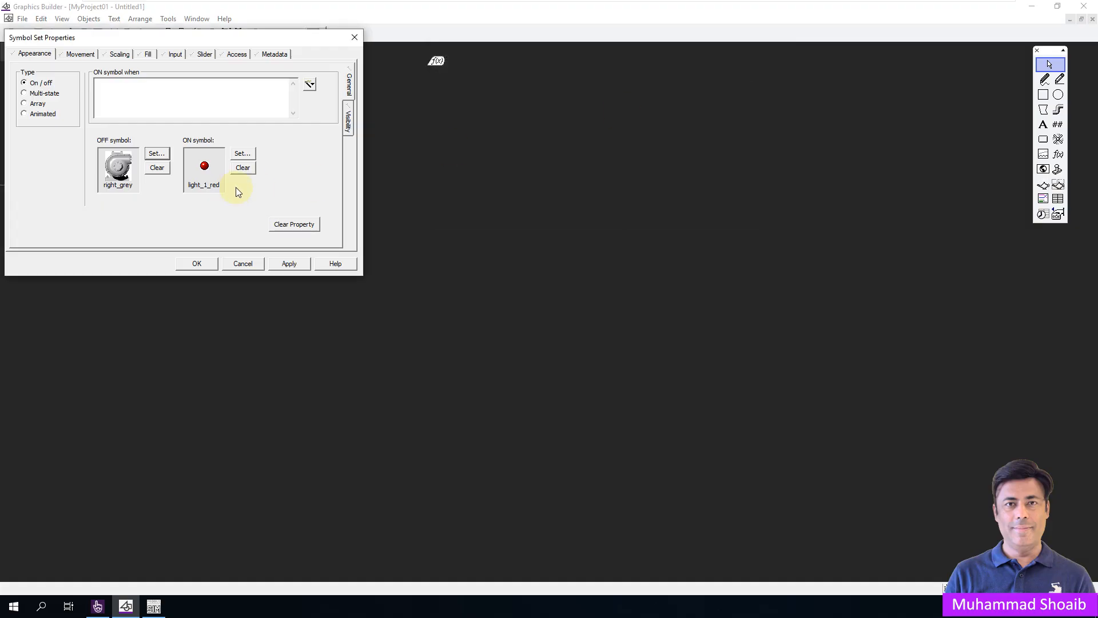
Set the symbol set's ON symbol to right_green from the pump_base_medium library.
left_click(242, 153)
left_click(269, 138)
type("pu")
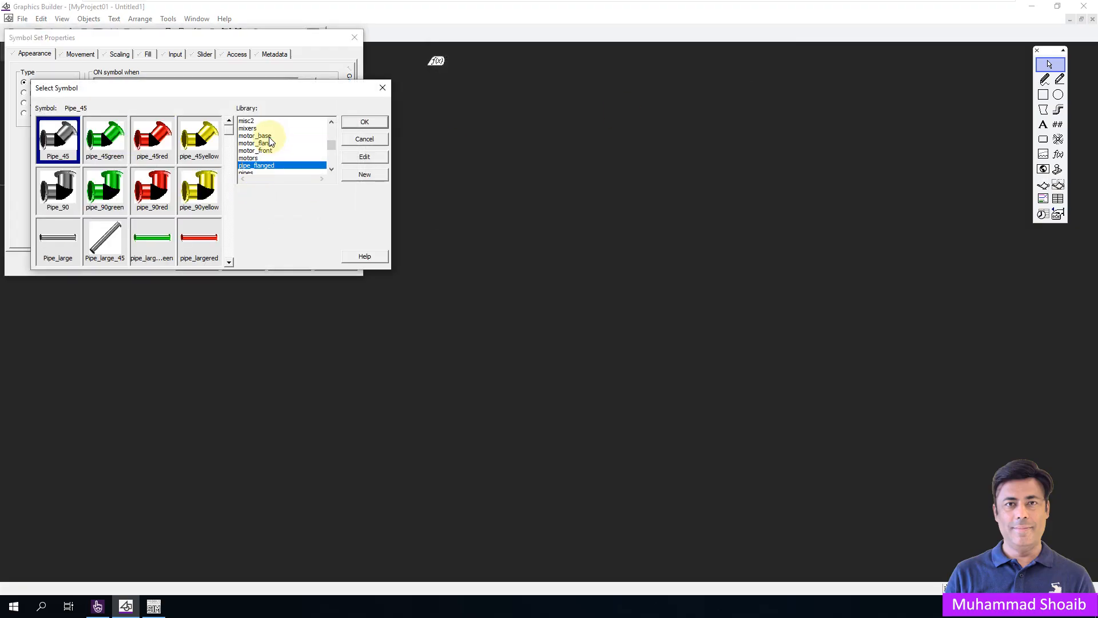
left_click(58, 188)
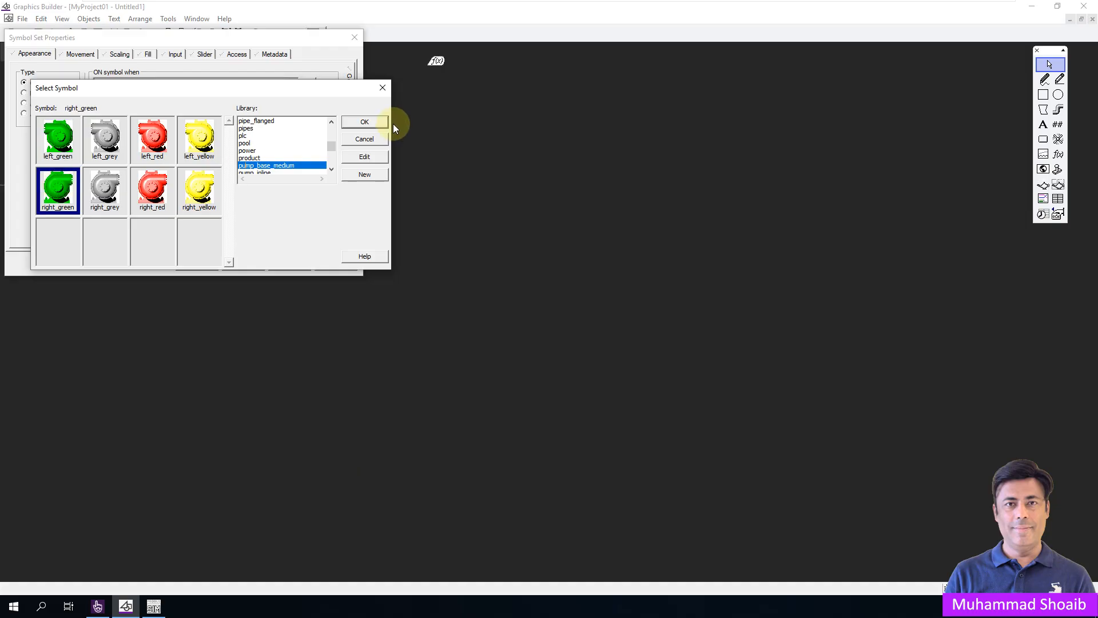
left_click(379, 121)
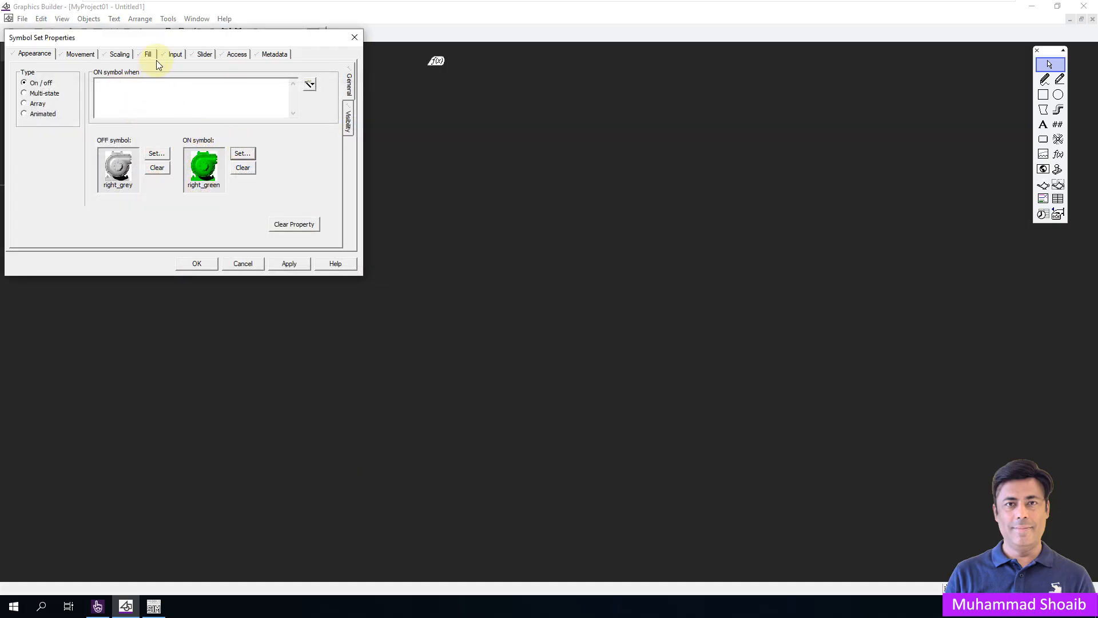
Copy the Motor_Run tag name from Plant SCADA Studio's variables into the symbol set's ON condition in Graphics Builder, followed by "or".
left_click_drag(166, 36, 490, 80)
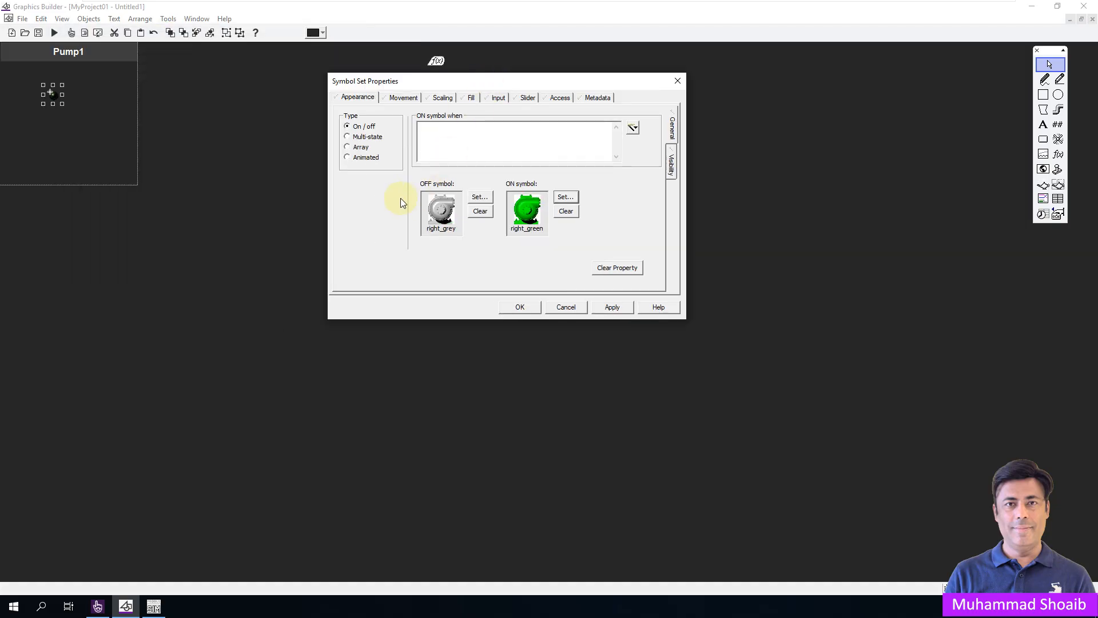
left_click(97, 607)
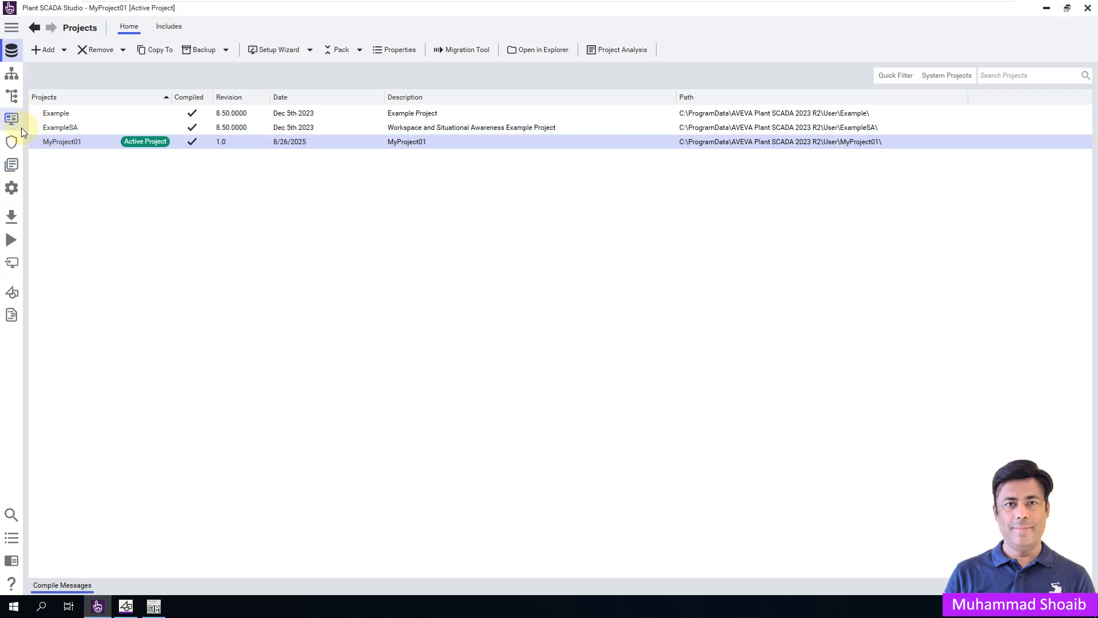
left_click(14, 98)
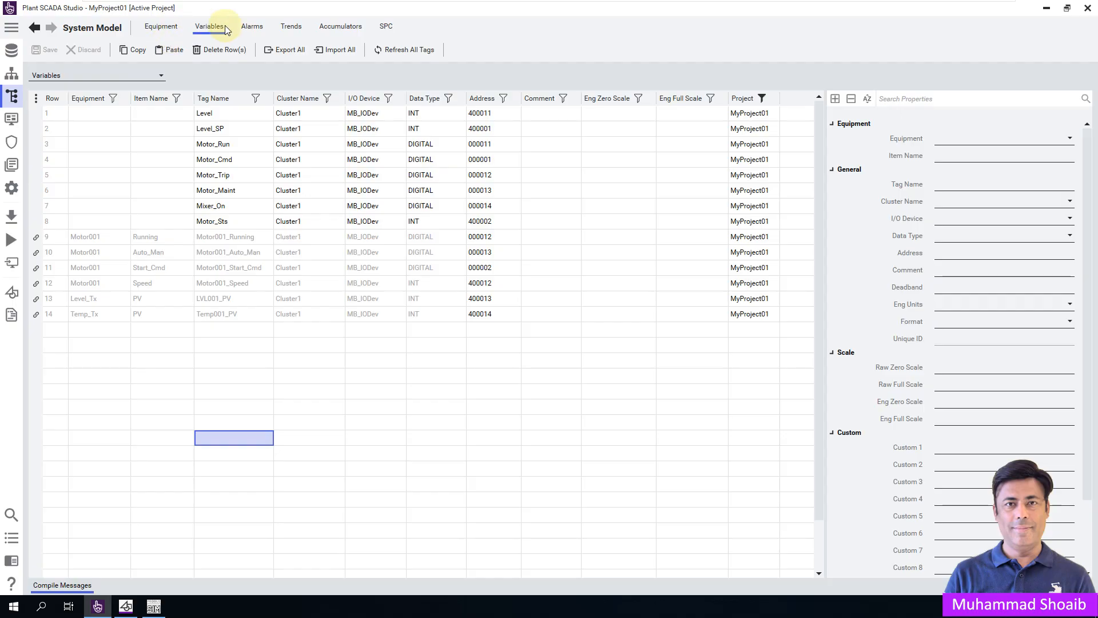
double_click(241, 148)
key("ctrl+c")
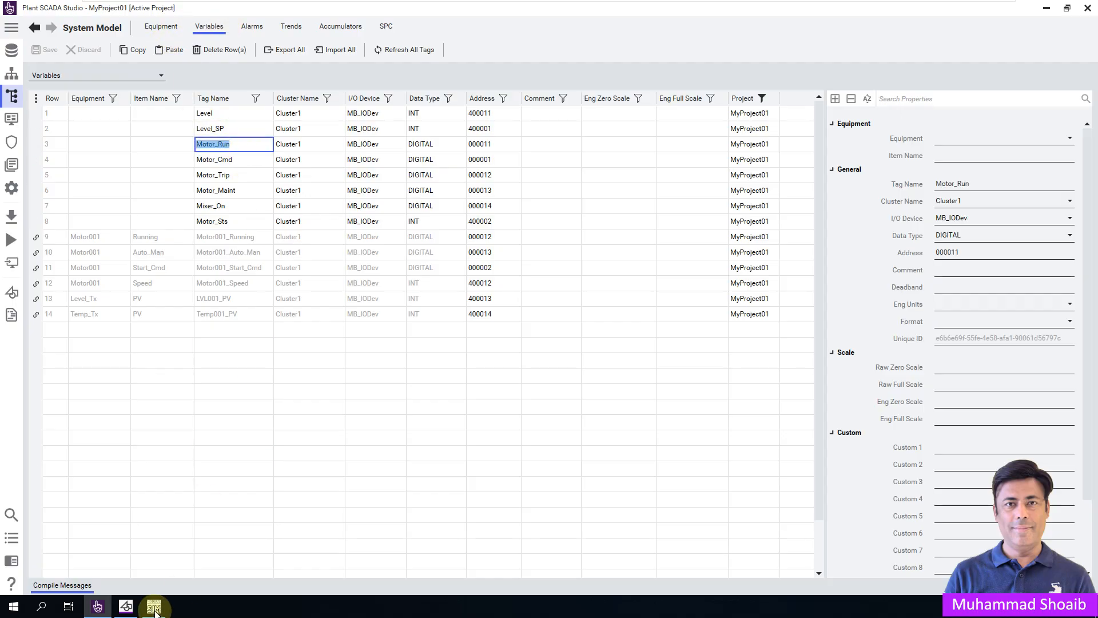
left_click(126, 606)
key("ctrl+v")
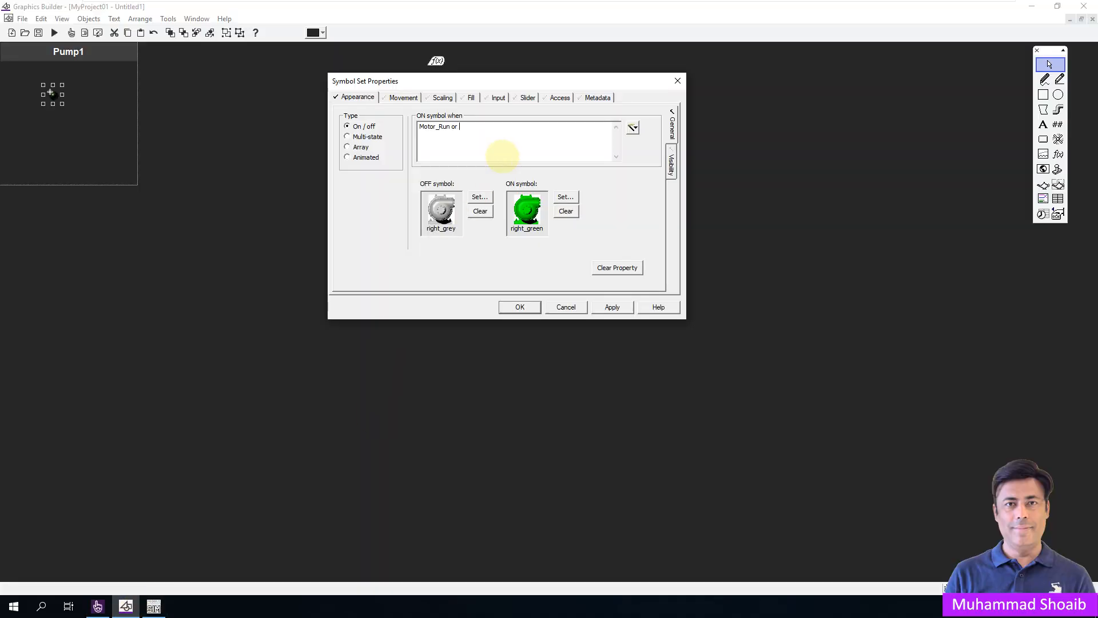
Complete the ON condition as Motor_Run or Motor_Cmd using the tag from Plant SCADA Studio, and move the pump symbol clear of the header.
left_click(98, 606)
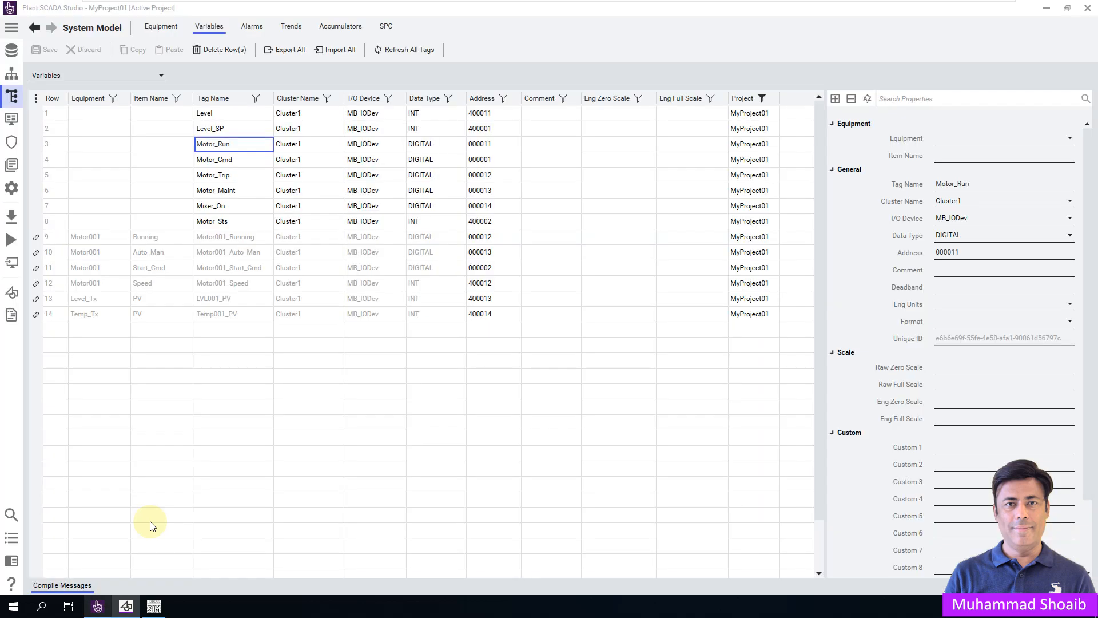
left_click(243, 160)
key("ctrl+c")
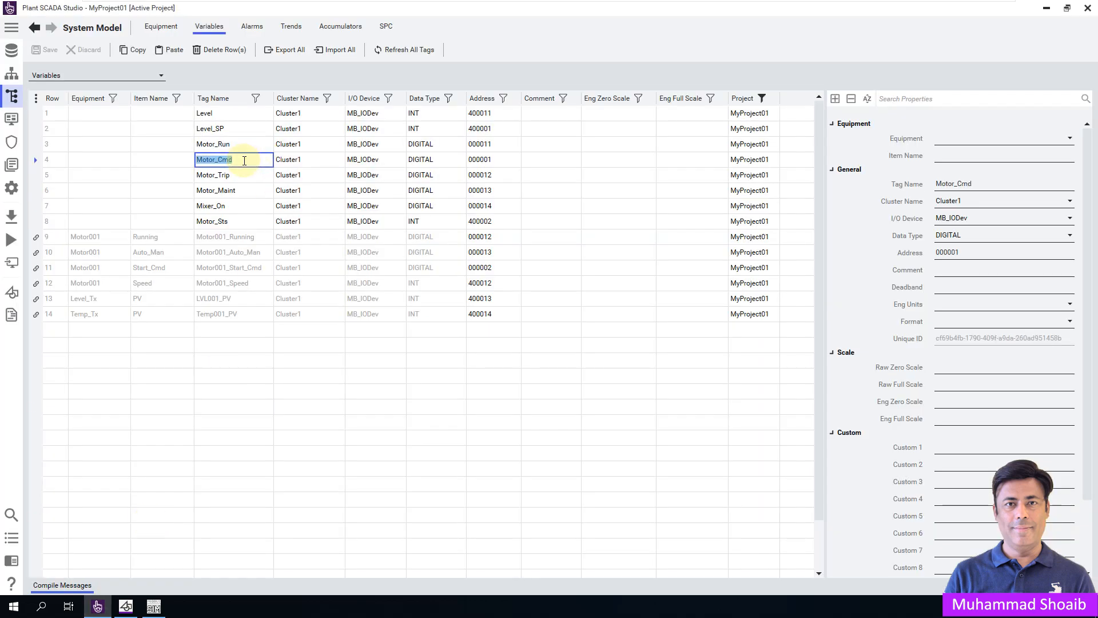
left_click(125, 607)
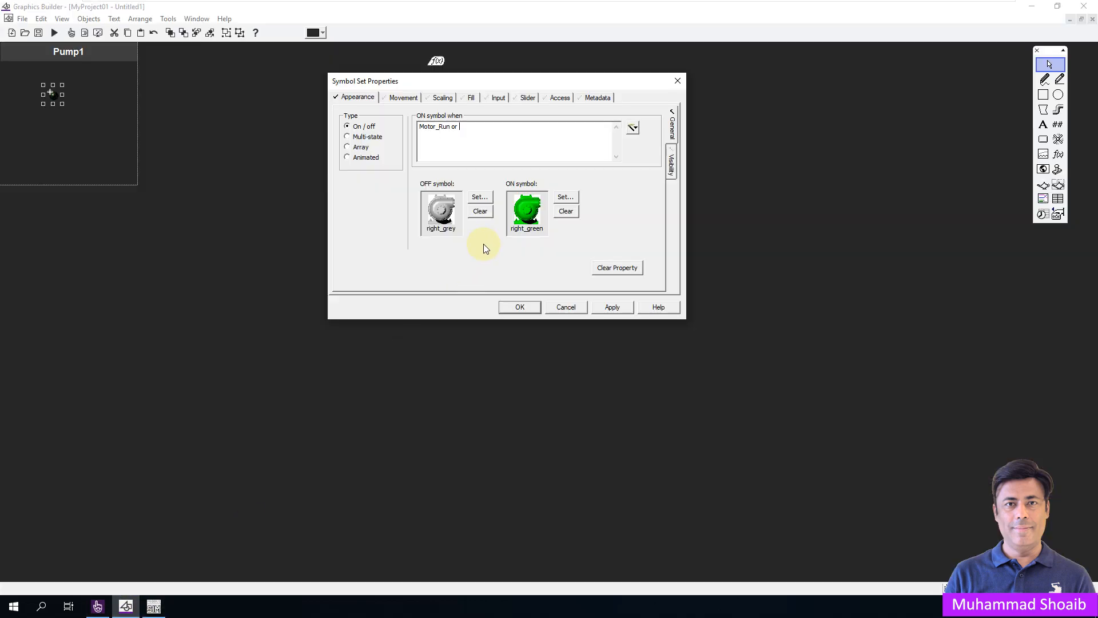
key("ctrl+v")
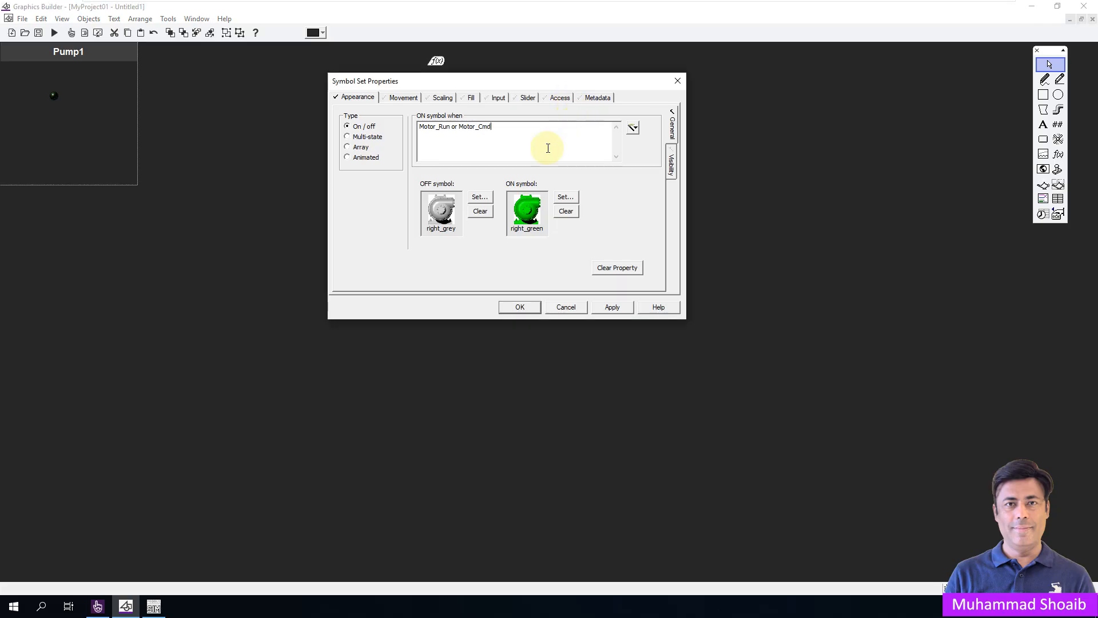
left_click(612, 308)
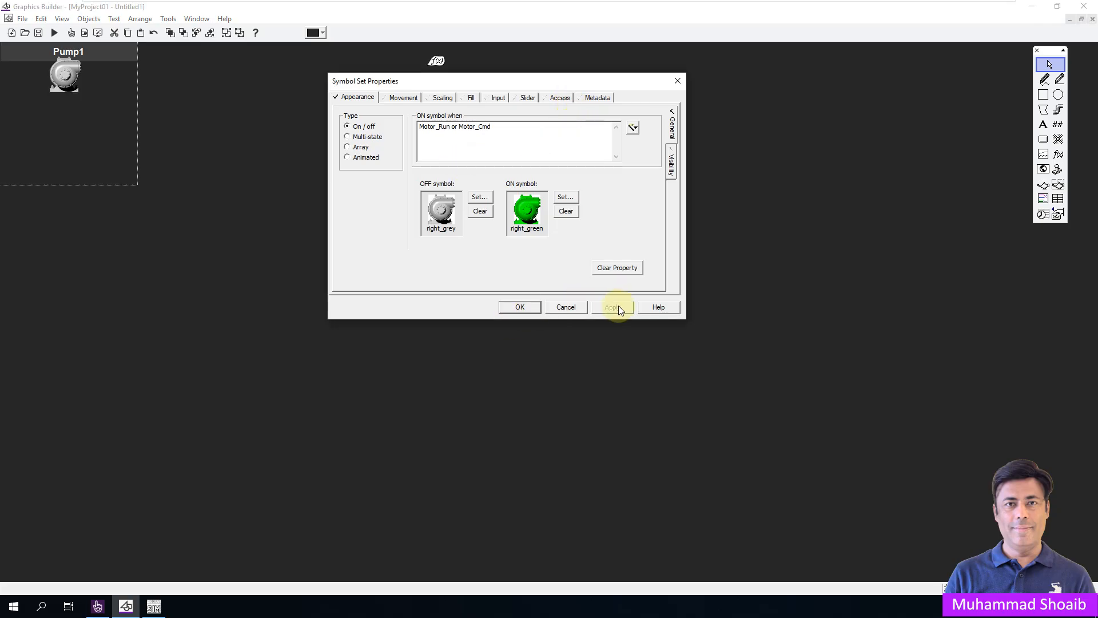
left_click(519, 307)
left_click_drag(67, 75, 67, 96)
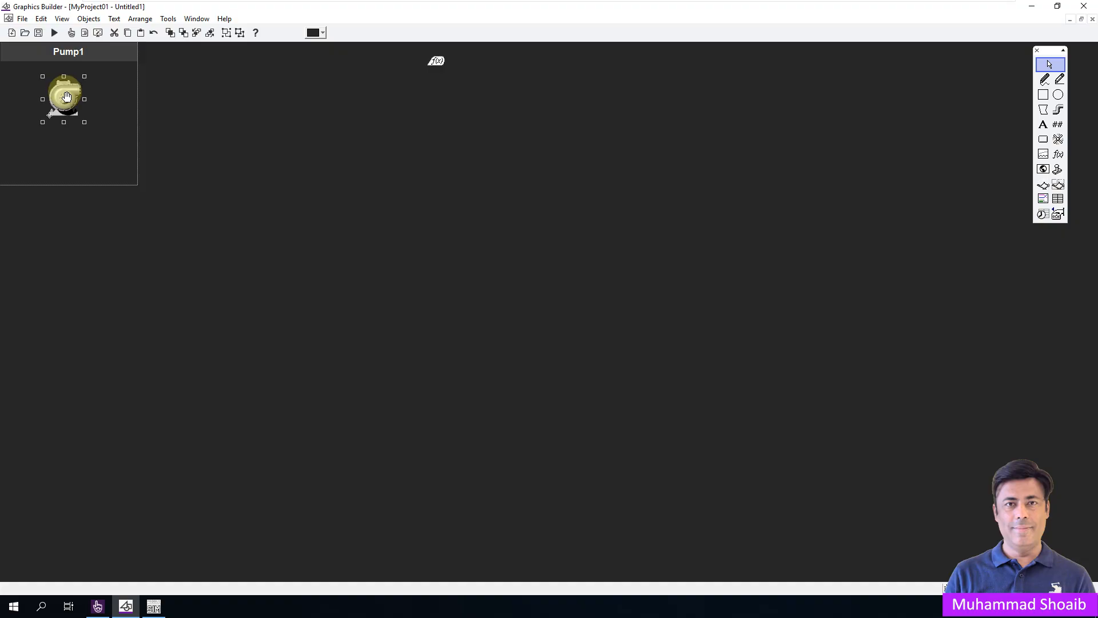
Draw a button below the pump symbol in the faceplate's lower left and set its text to Start.
left_click(1043, 139)
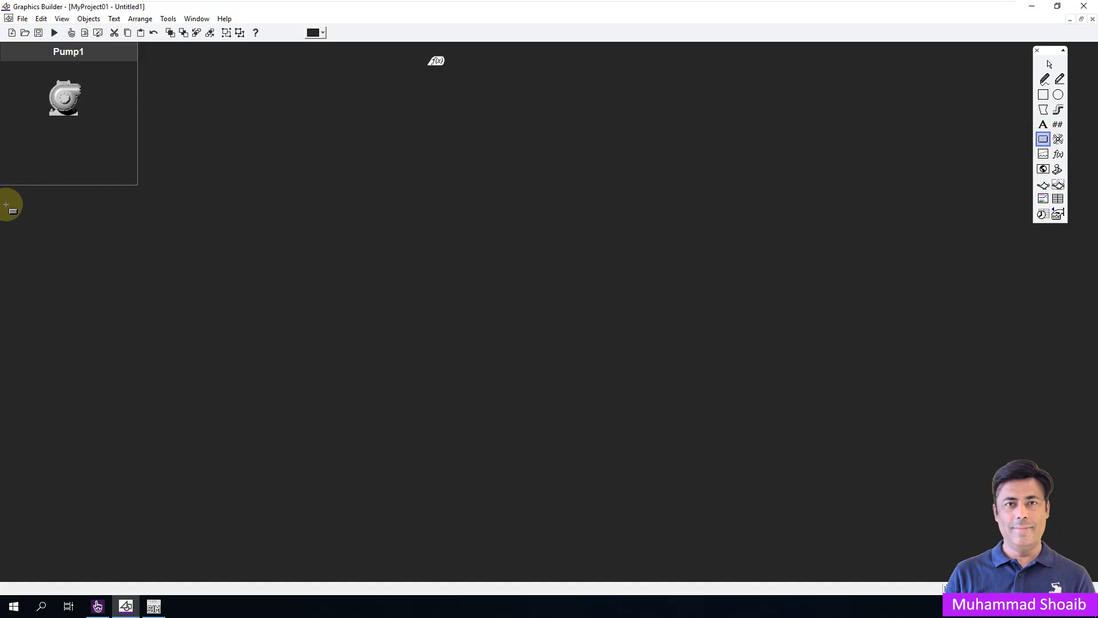
left_click_drag(10, 149, 60, 165)
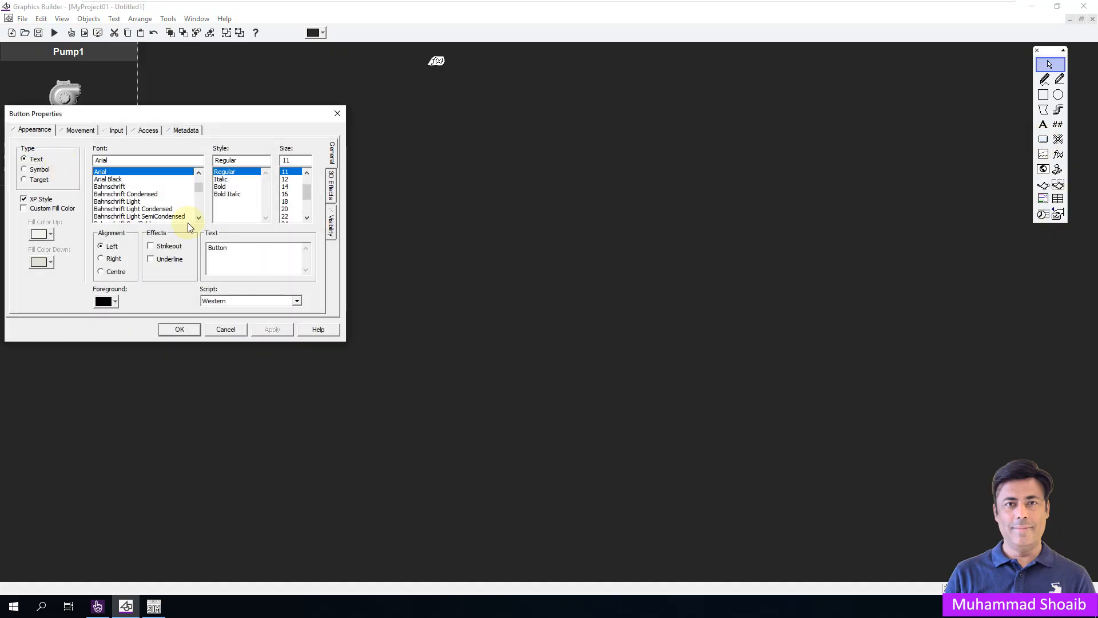
type("Start")
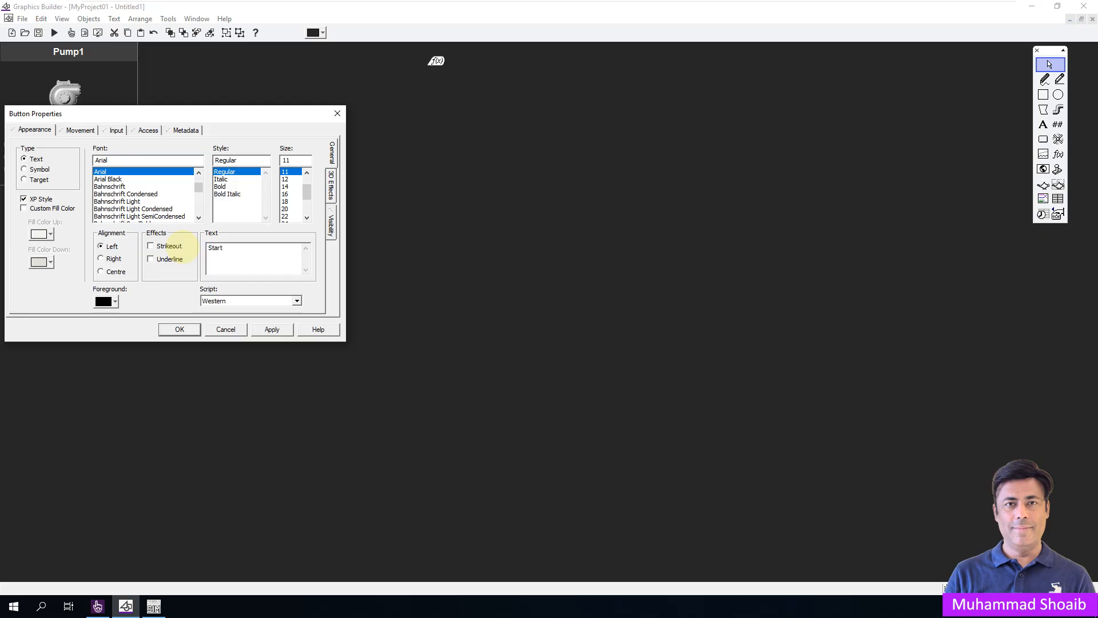
Give the Start button a custom fill, light green when up and bright green when down.
left_click(32, 210)
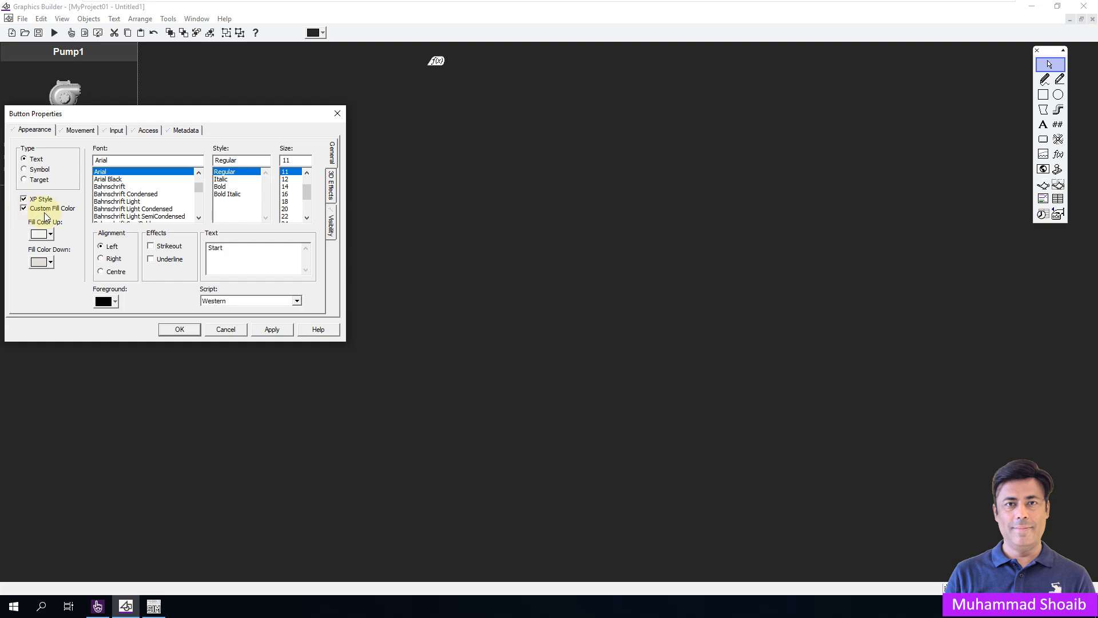
left_click(51, 234)
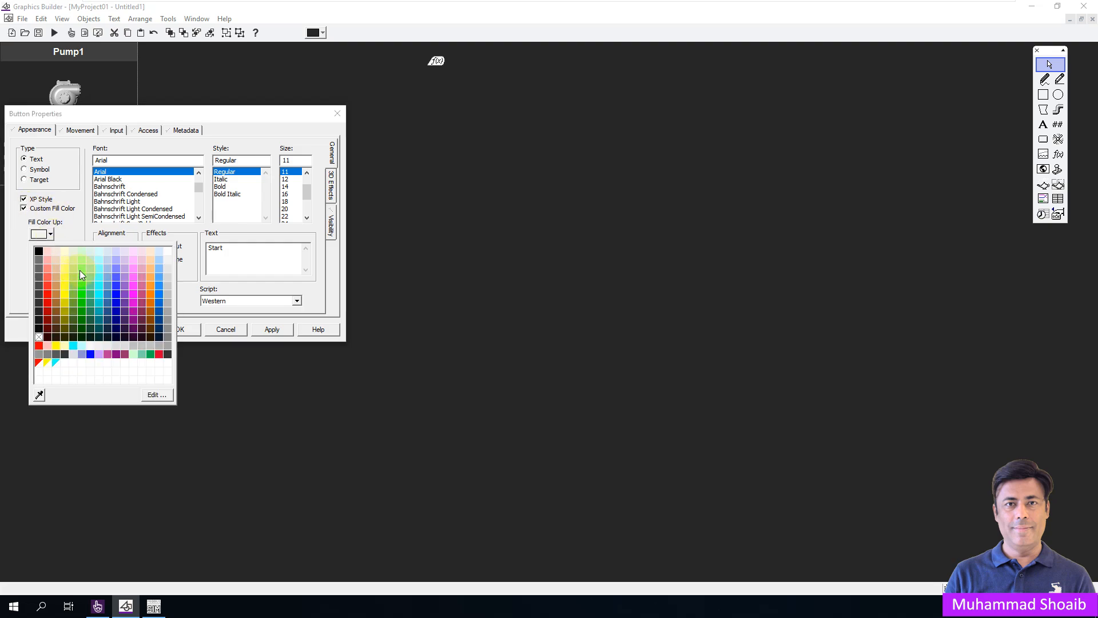
left_click(79, 271)
left_click(50, 263)
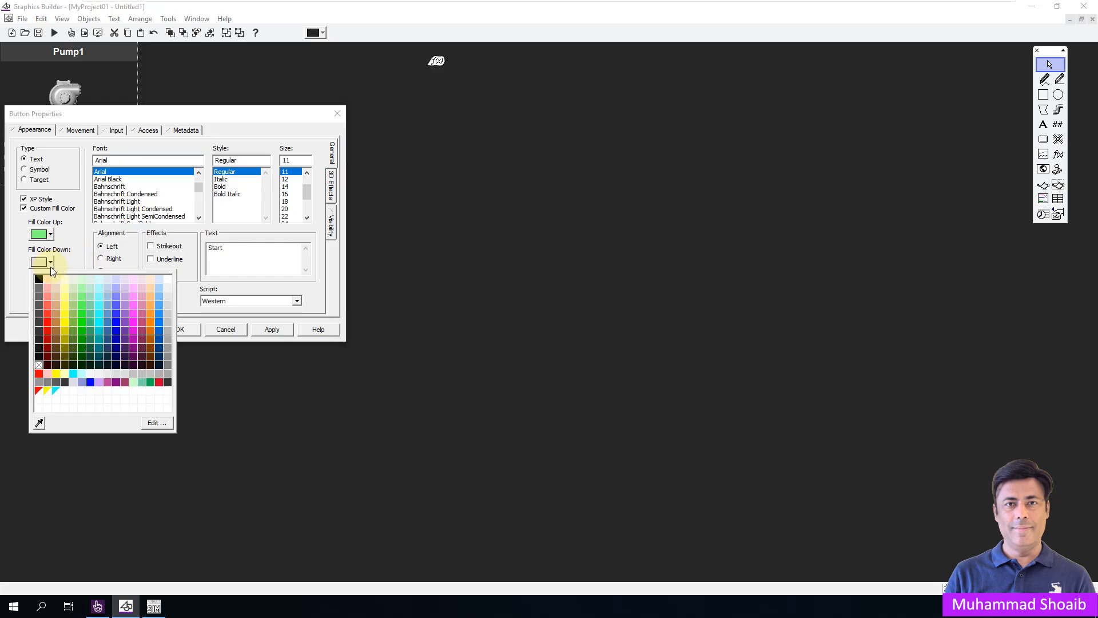
left_click(84, 325)
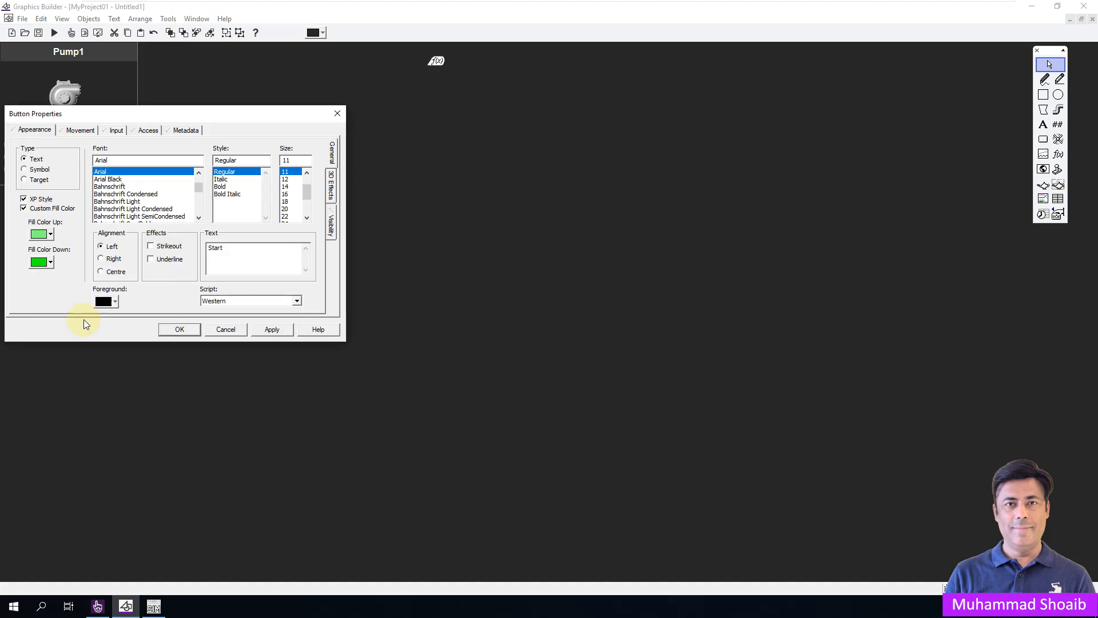
Assign the Up command Motor_Cmd = 1 to the Start button and apply its properties.
left_click_drag(191, 116, 555, 105)
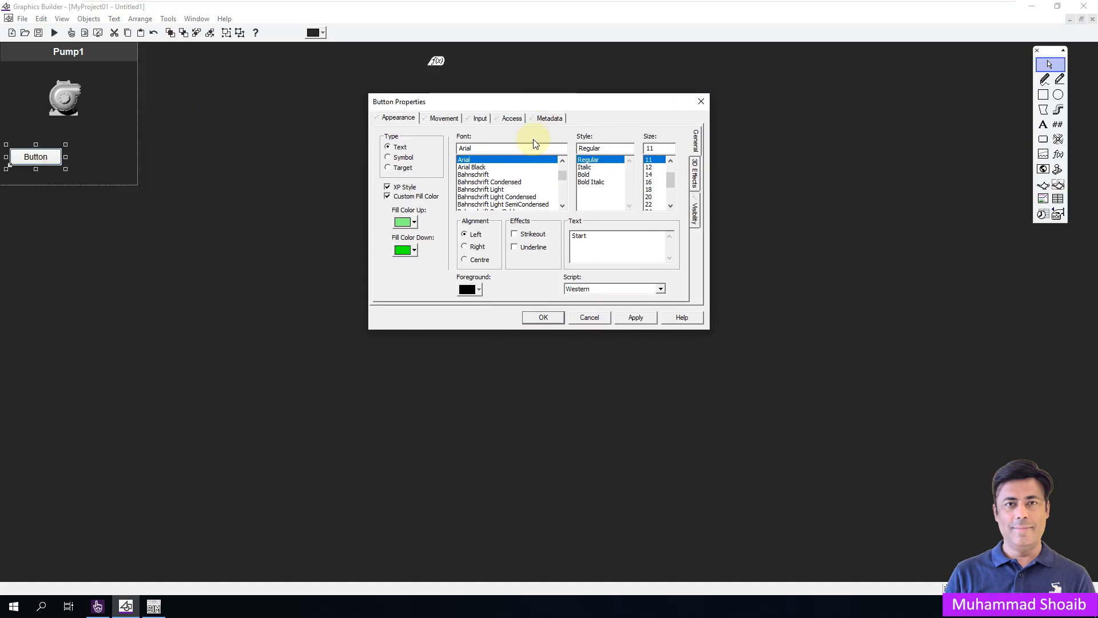
left_click(479, 119)
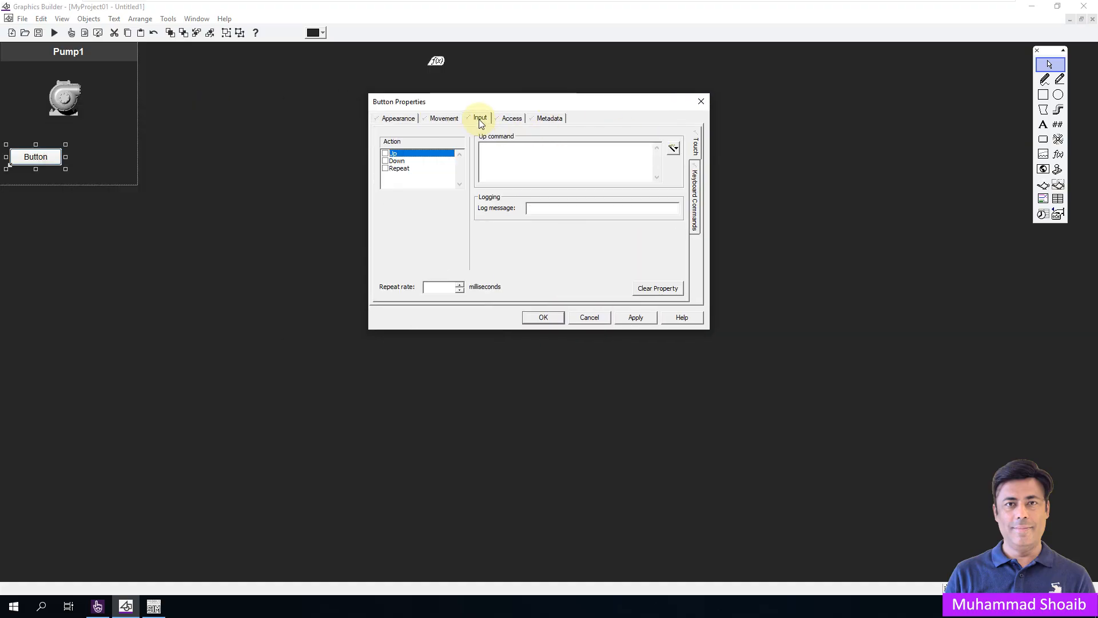
left_click(538, 164)
type("Motor_Cmd")
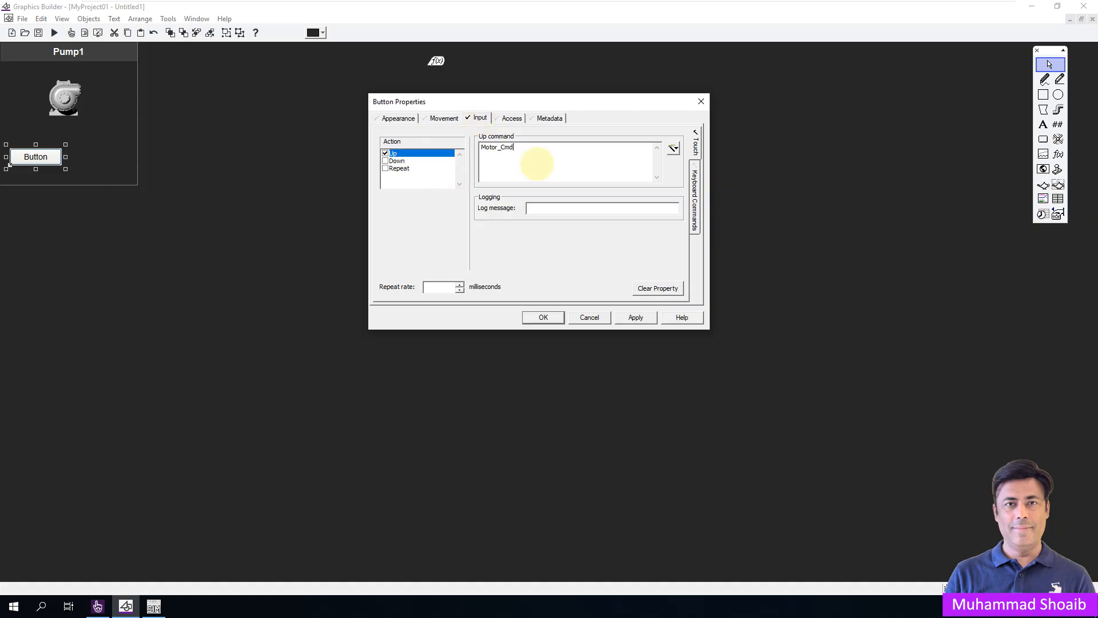
type(" = 1")
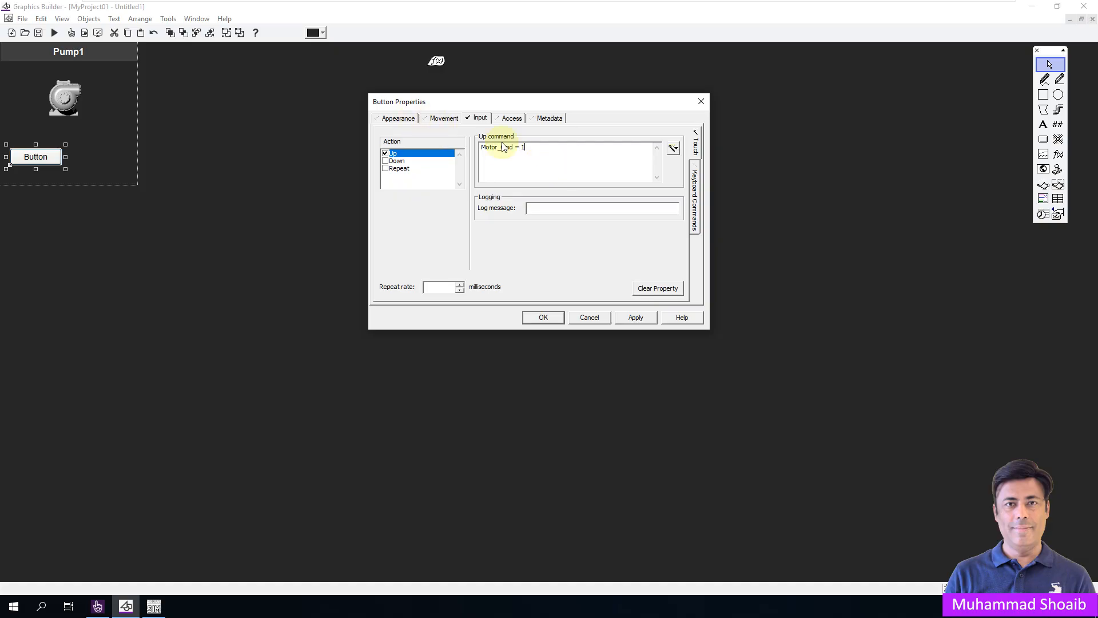
left_click(398, 118)
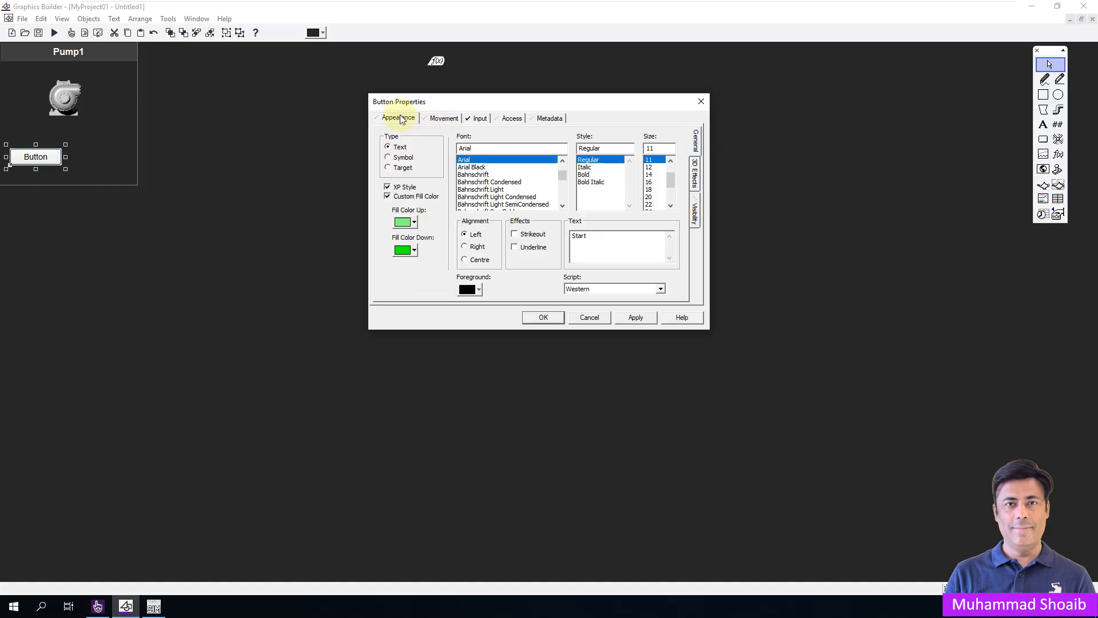
left_click(636, 318)
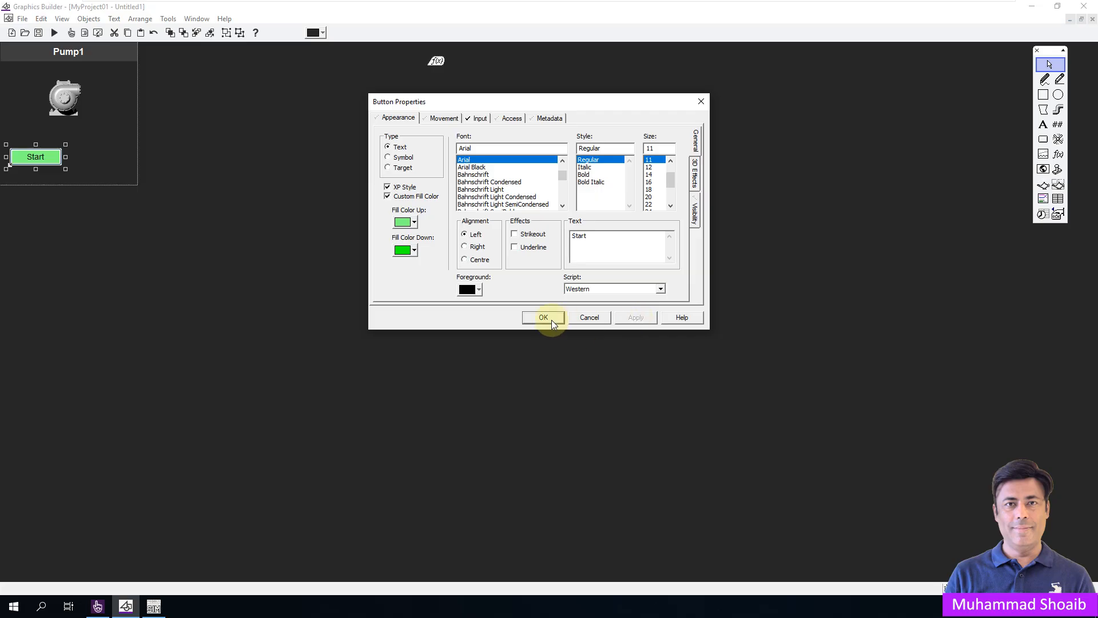
left_click(543, 317)
Duplicate the Start button and place the copy beside the original on its right.
right_click(46, 156)
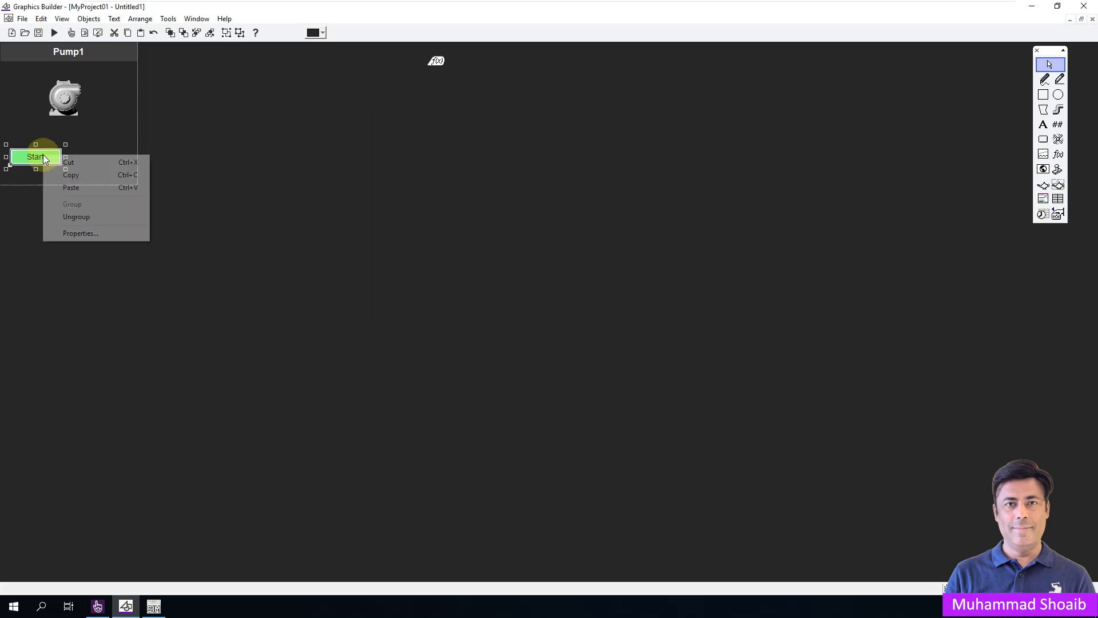
left_click(73, 175)
right_click(95, 160)
left_click(115, 181)
left_click_drag(113, 166, 93, 164)
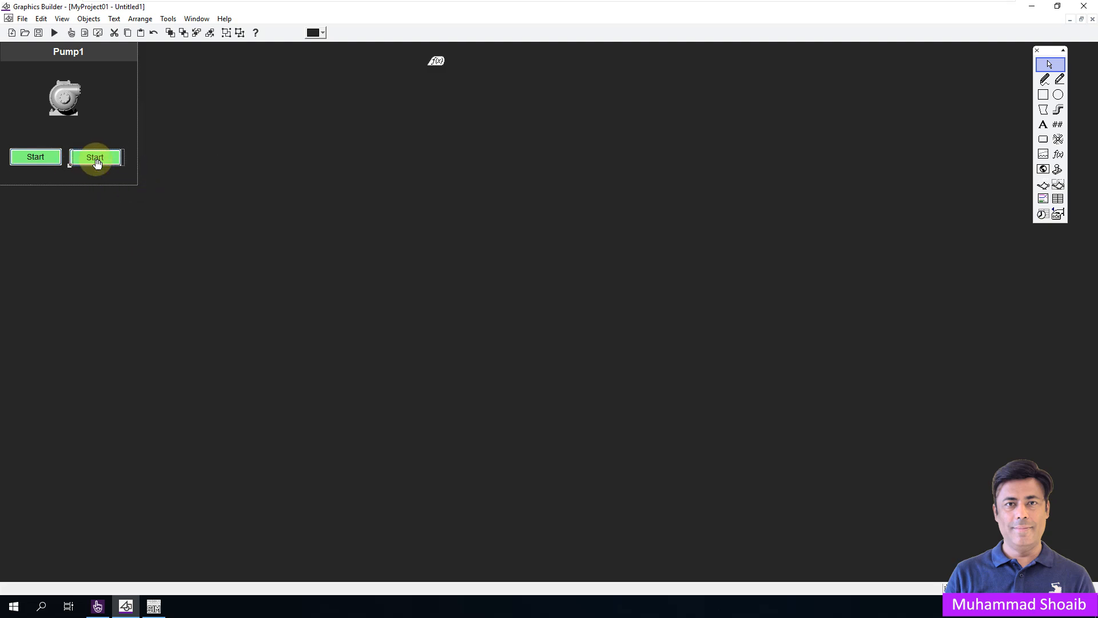
Change the copied button's text to Stop and its fill to light red when up and bright red when down.
double_click(95, 159)
left_click_drag(248, 249, 200, 241)
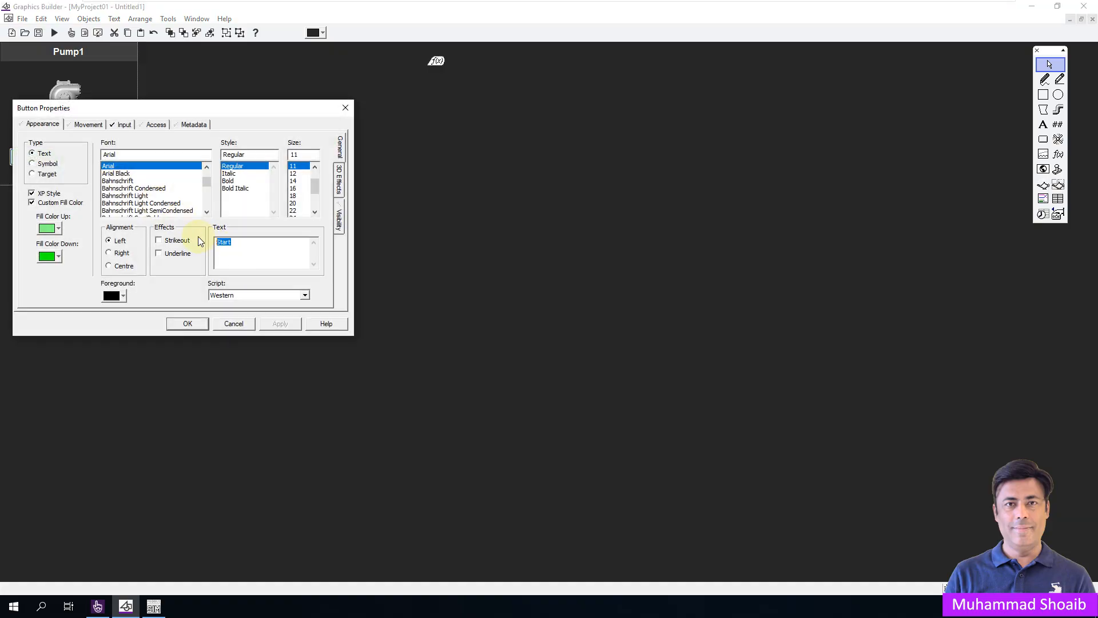
type("Stop")
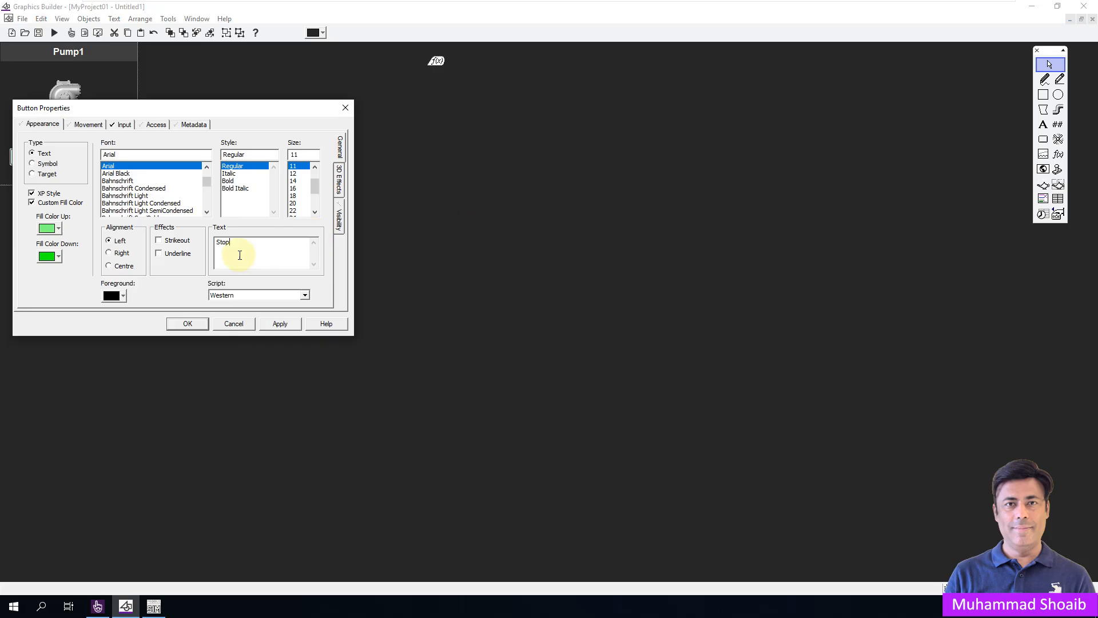
left_click(57, 228)
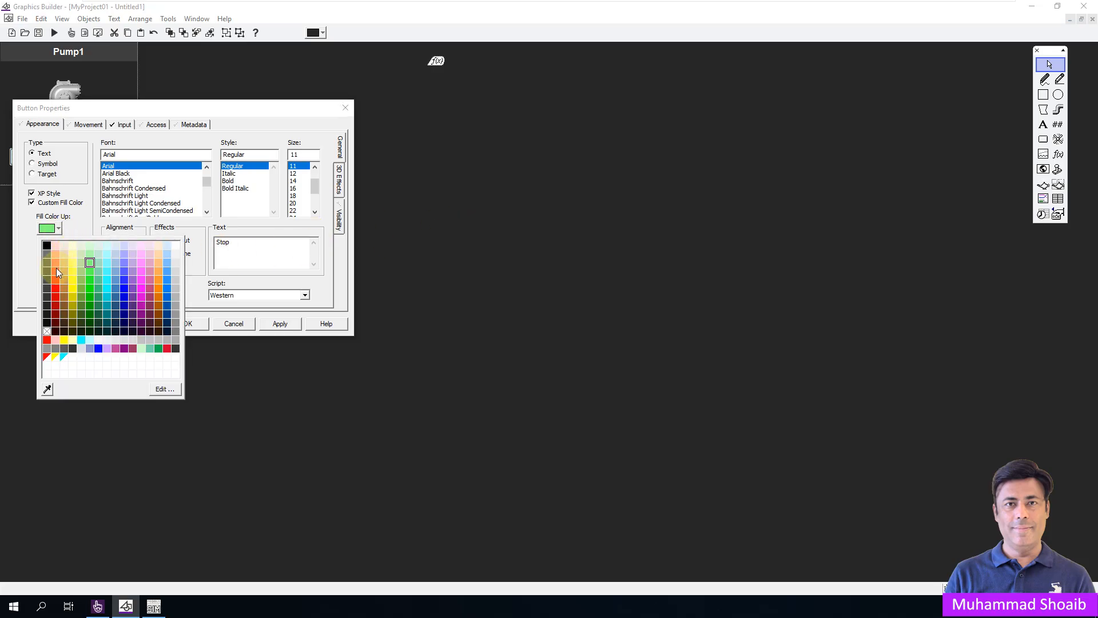
left_click(55, 267)
left_click(57, 257)
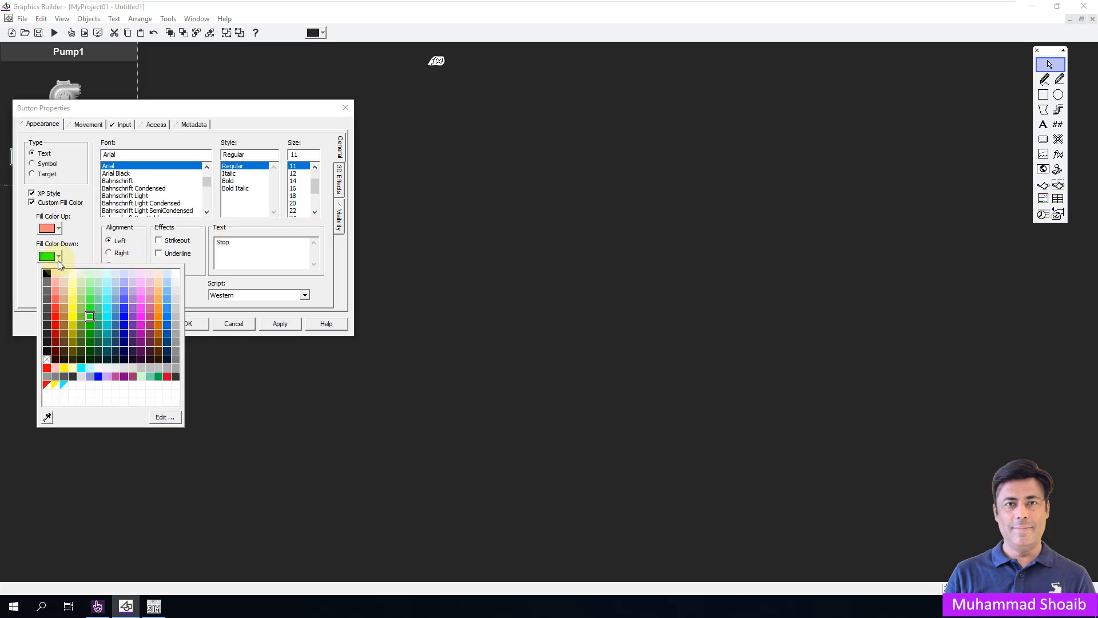
left_click(56, 317)
left_click(279, 325)
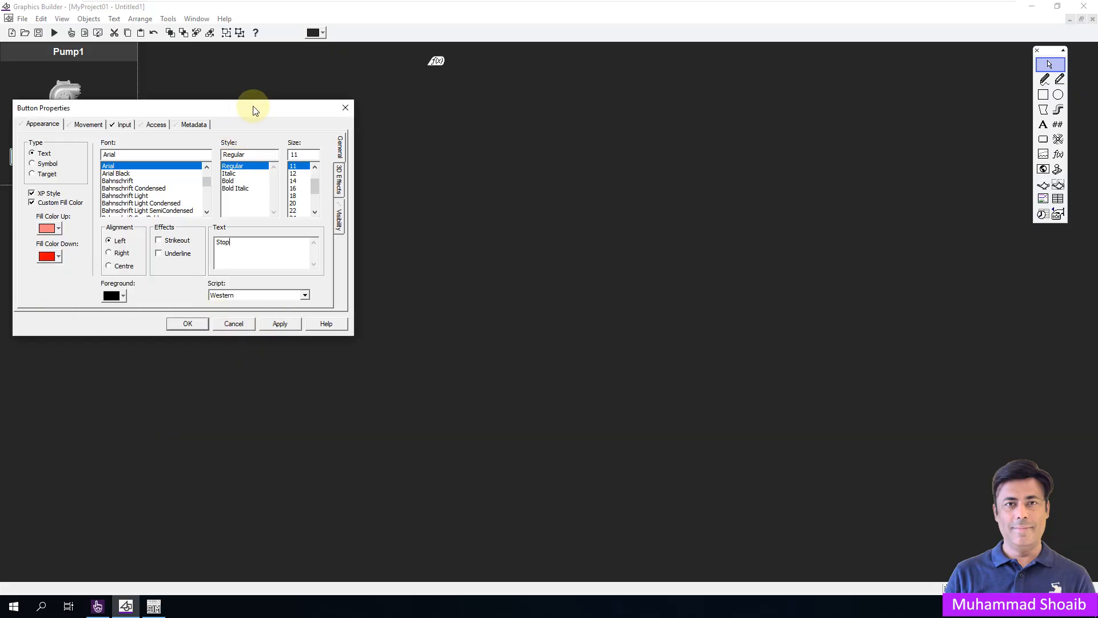
Set the Stop button's Up command to Motor_Cmd = 0, apply it and accept the button properties.
left_click_drag(245, 107, 586, 99)
left_click(464, 115)
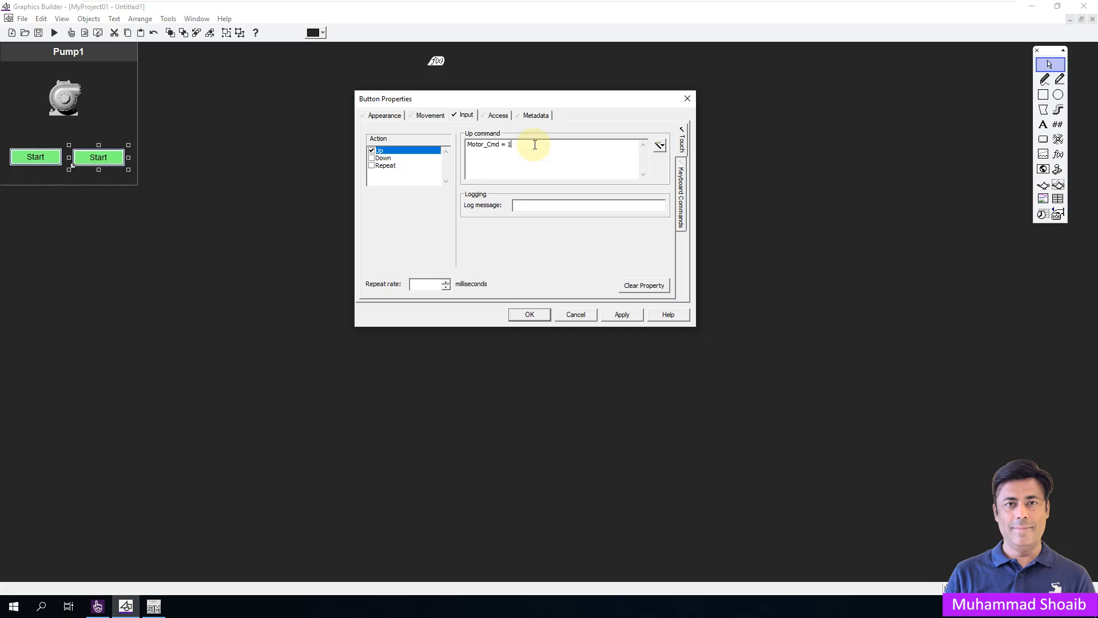
left_click(535, 145)
key("BackSpace")
type("0")
left_click(633, 317)
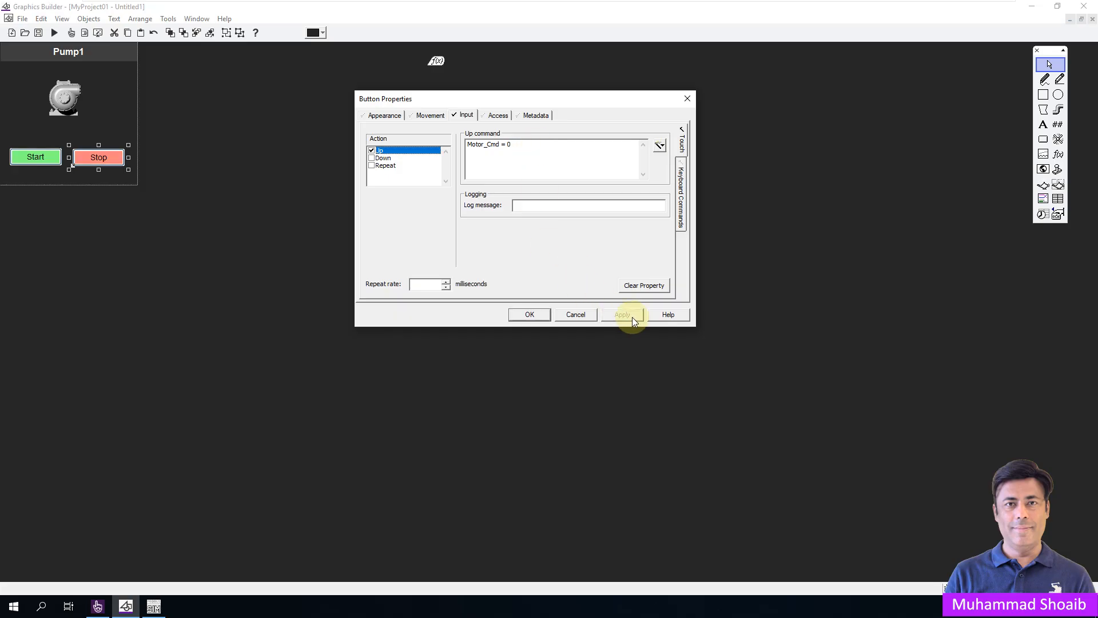
left_click(538, 317)
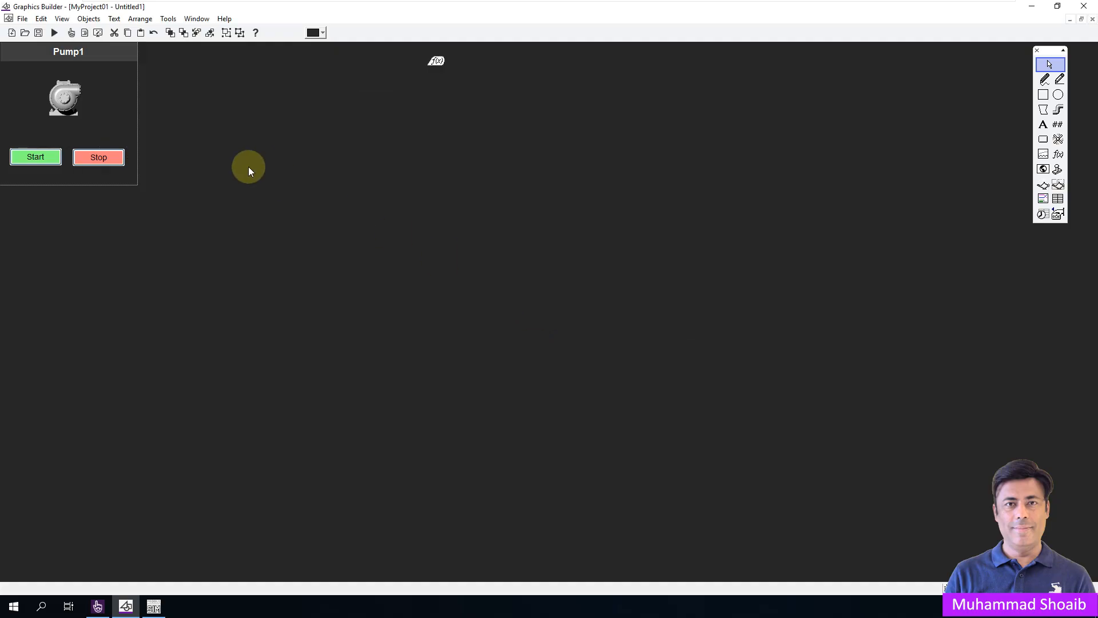
Save the page as Pump1_Popup in myproject01, copying the page name for reuse.
left_click(38, 33)
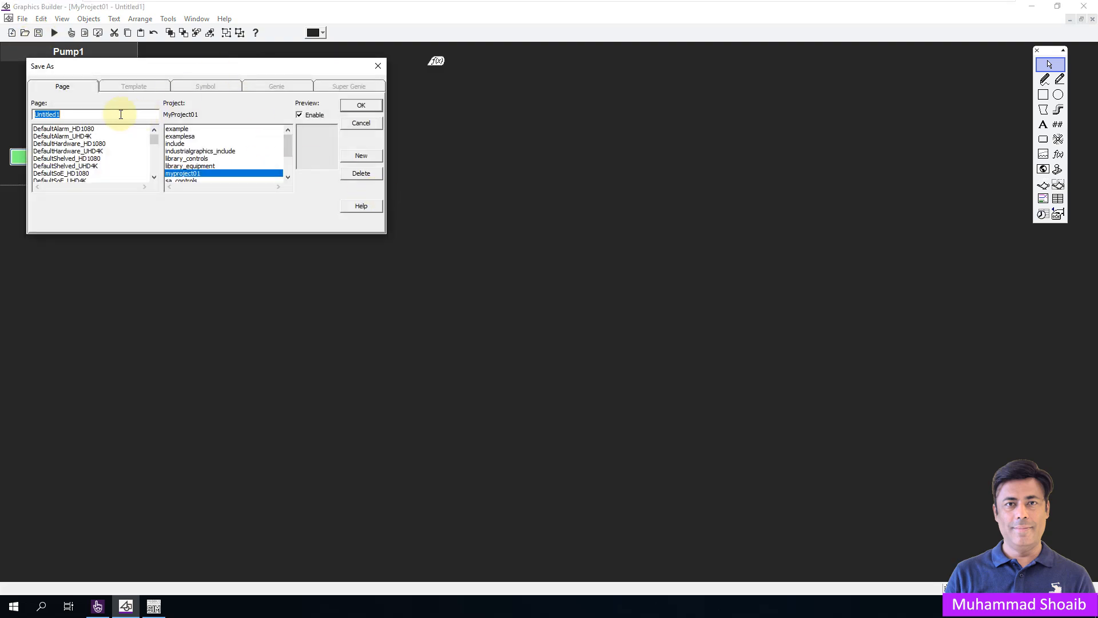
type("Pump_")
key("BackSpace")
type("1_Popup")
left_click_drag(86, 113, 34, 117)
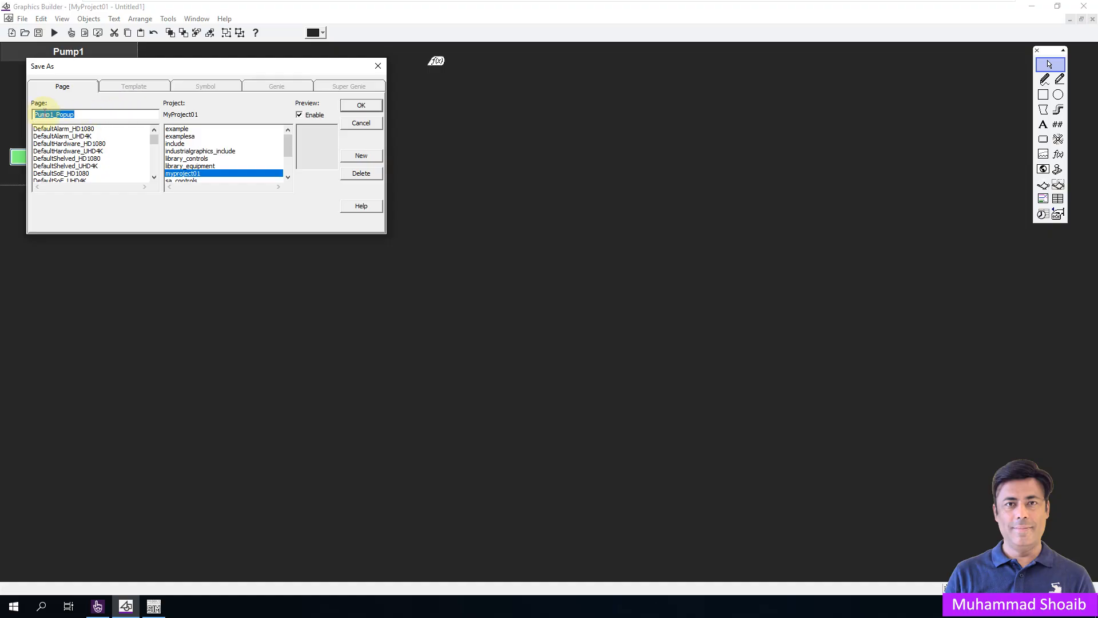
right_click(45, 113)
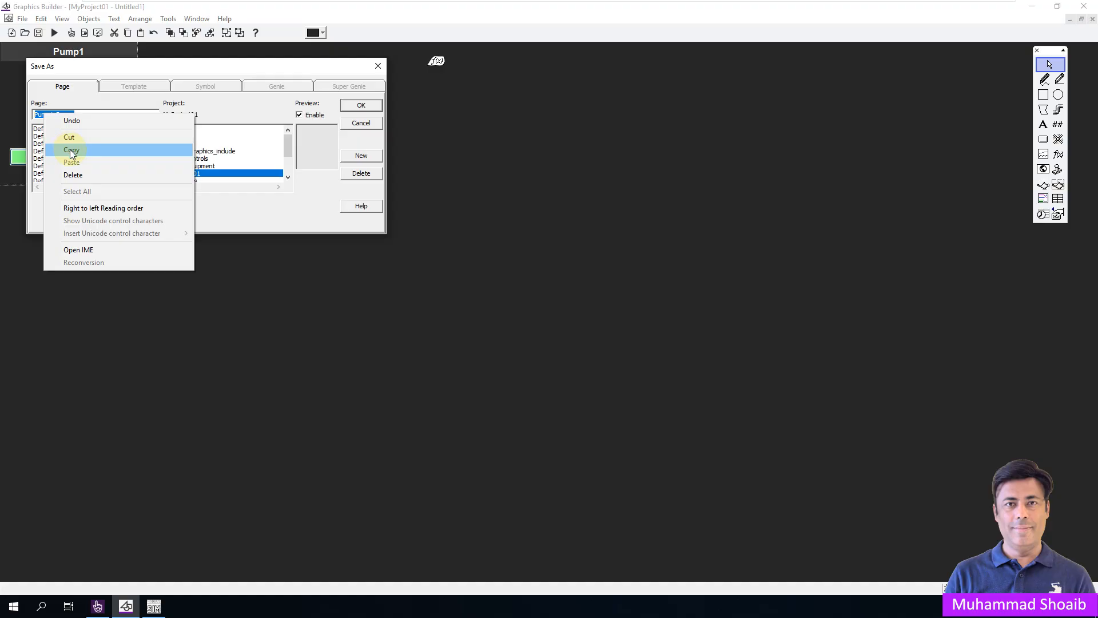
left_click(71, 150)
left_click(93, 116)
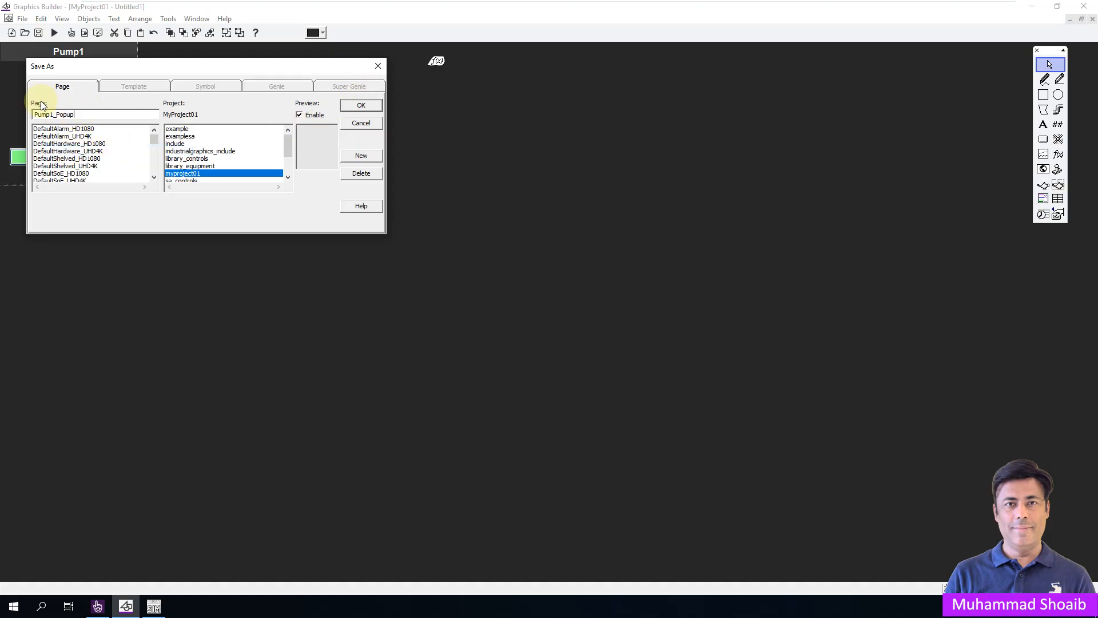
left_click(357, 107)
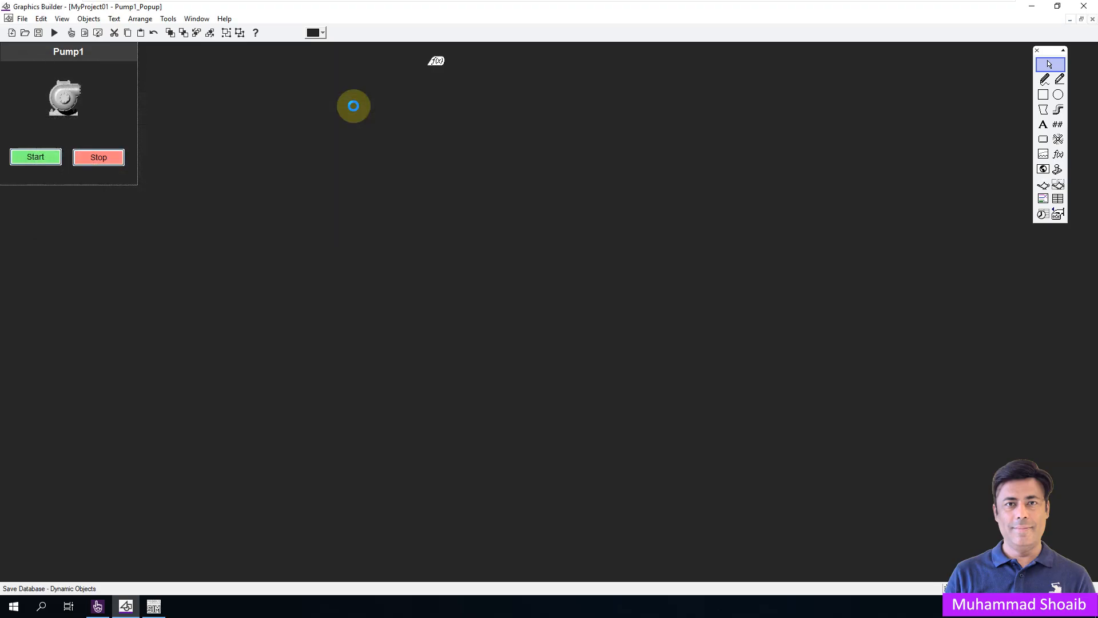
Close the popup page and open the Overview page of myproject01.
left_click(17, 18)
left_click(41, 59)
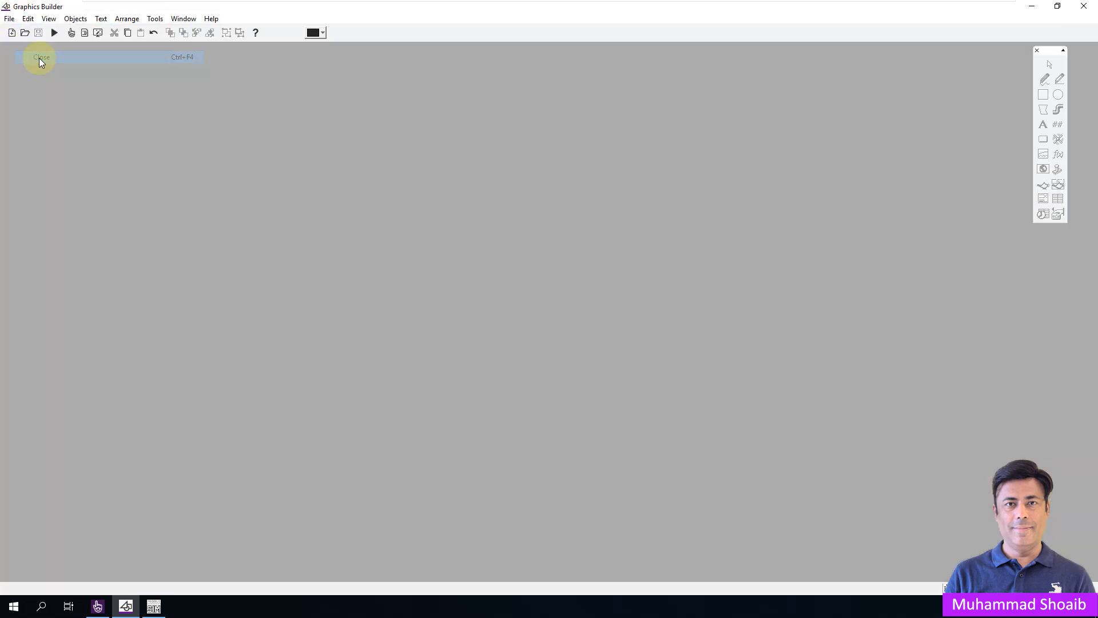
left_click(25, 32)
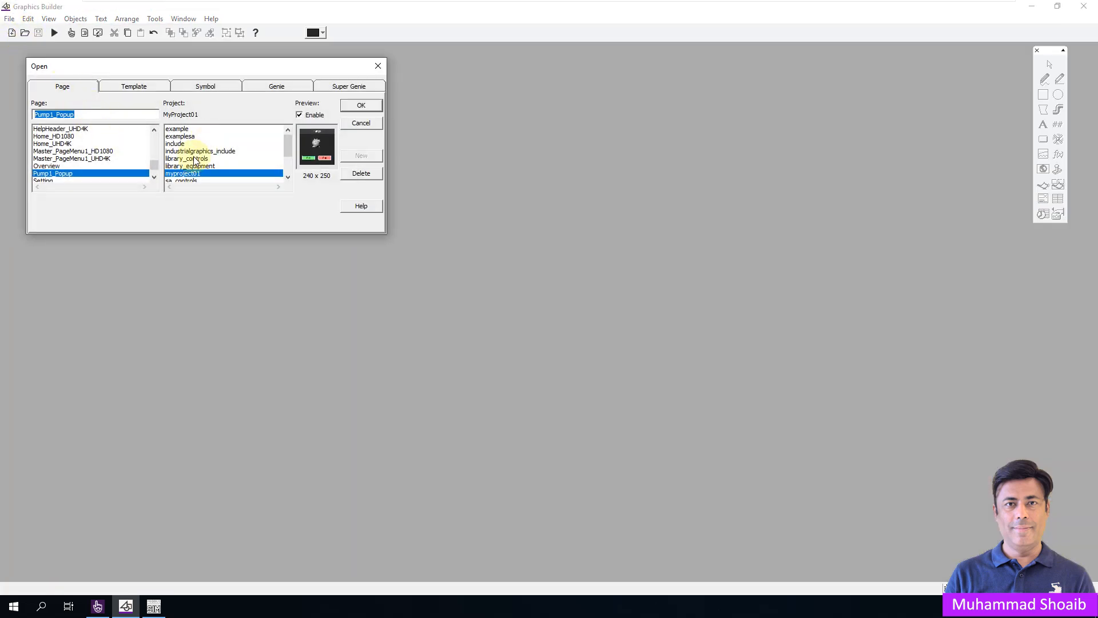
left_click(45, 166)
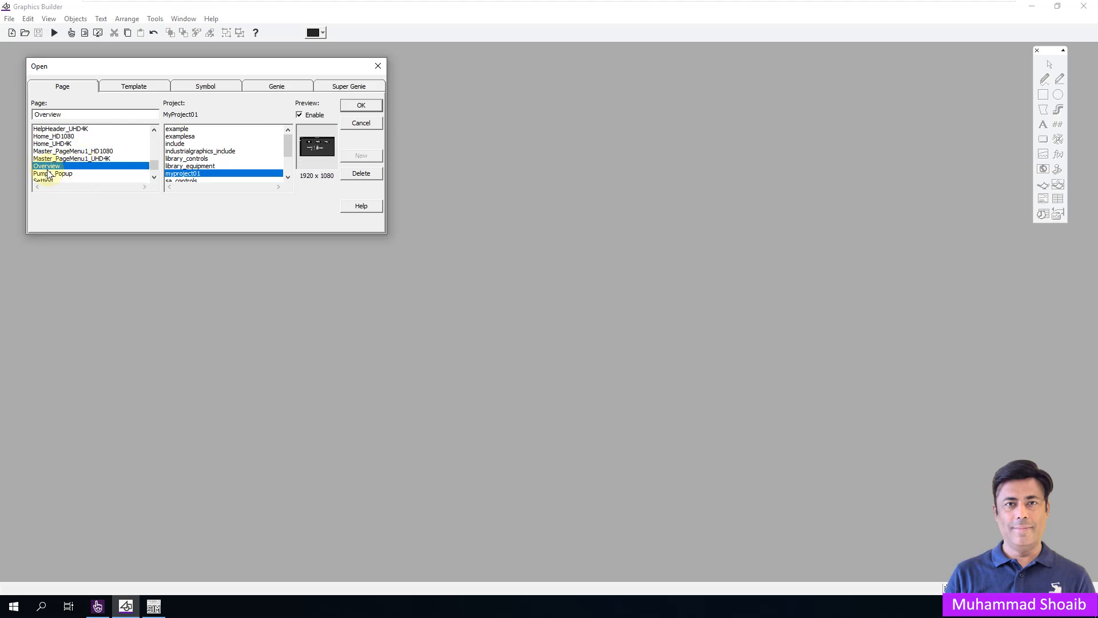
left_click(348, 106)
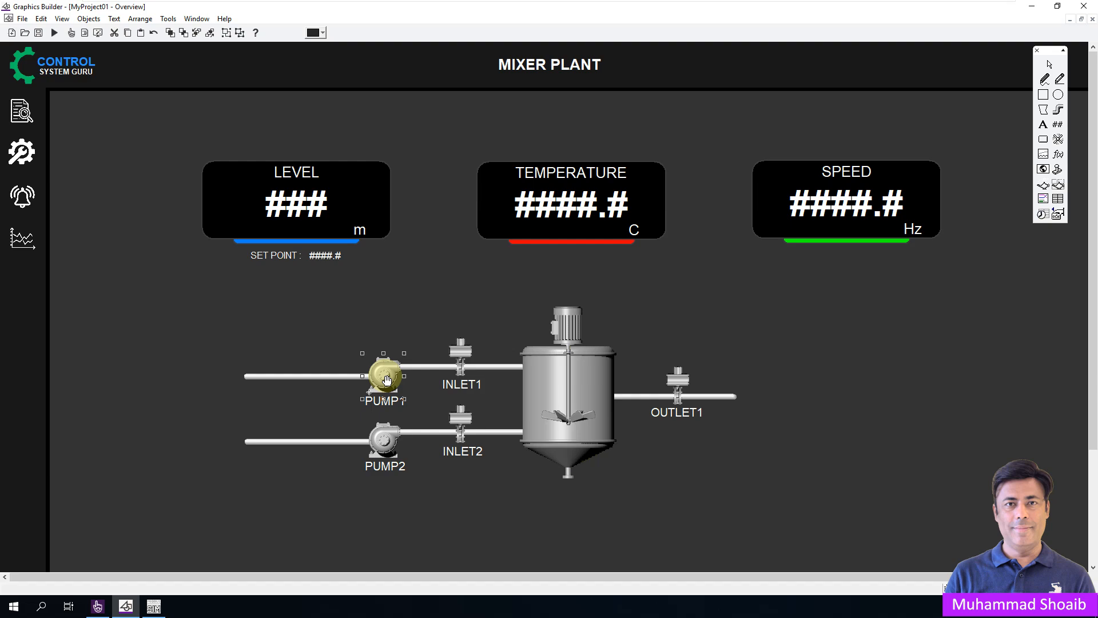
Insert the PagePopUp function with its arguments as the Up command of the PUMP1 symbol.
double_click(380, 374)
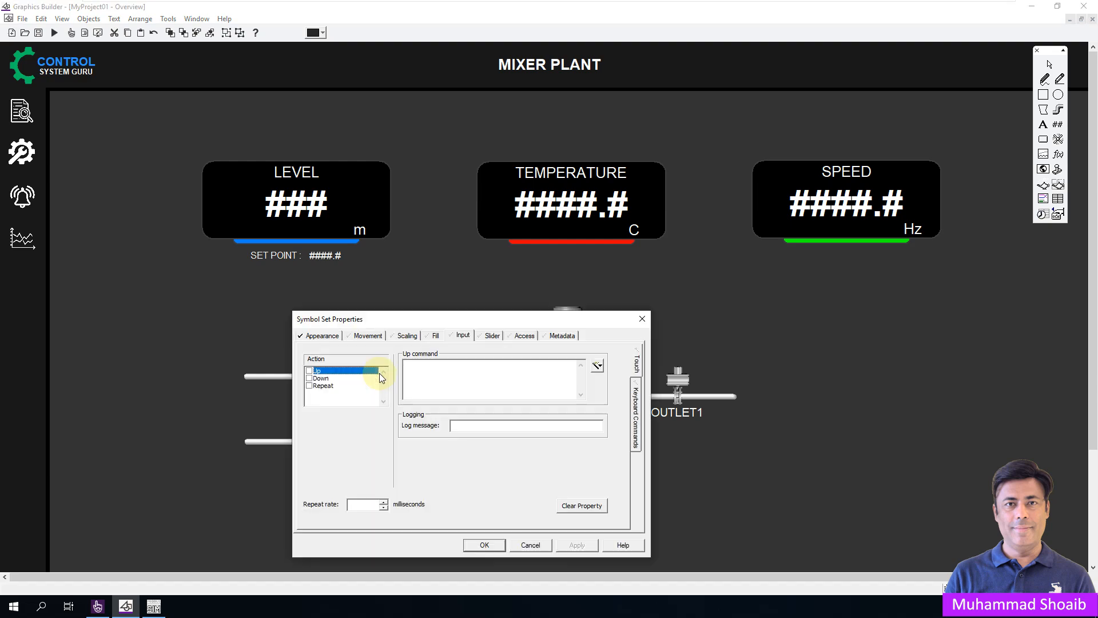
left_click(320, 336)
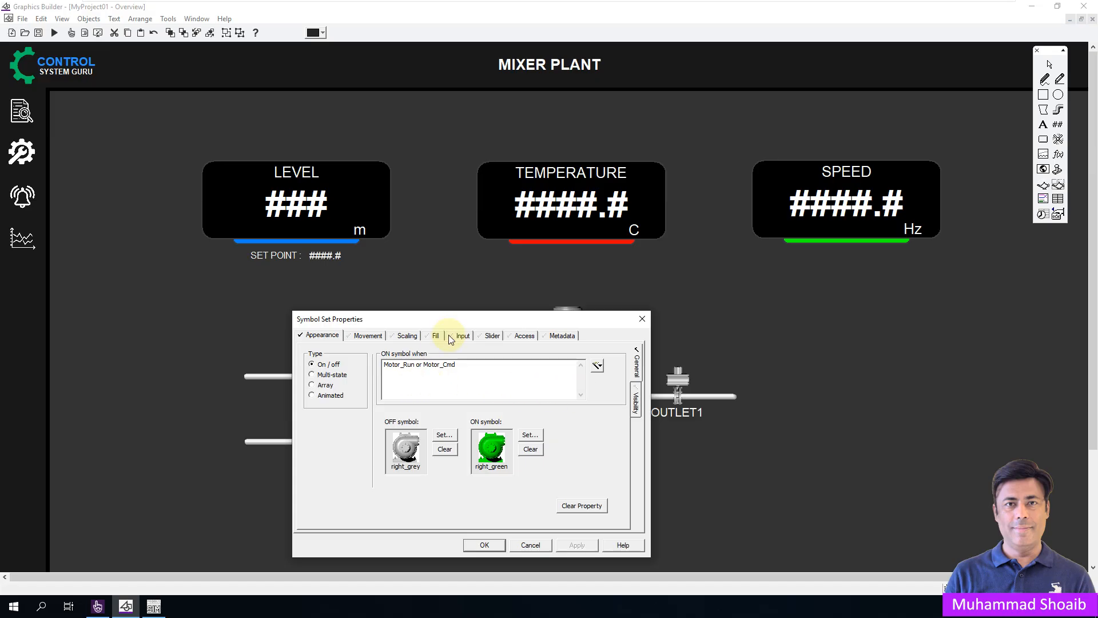
left_click_drag(483, 319, 681, 205)
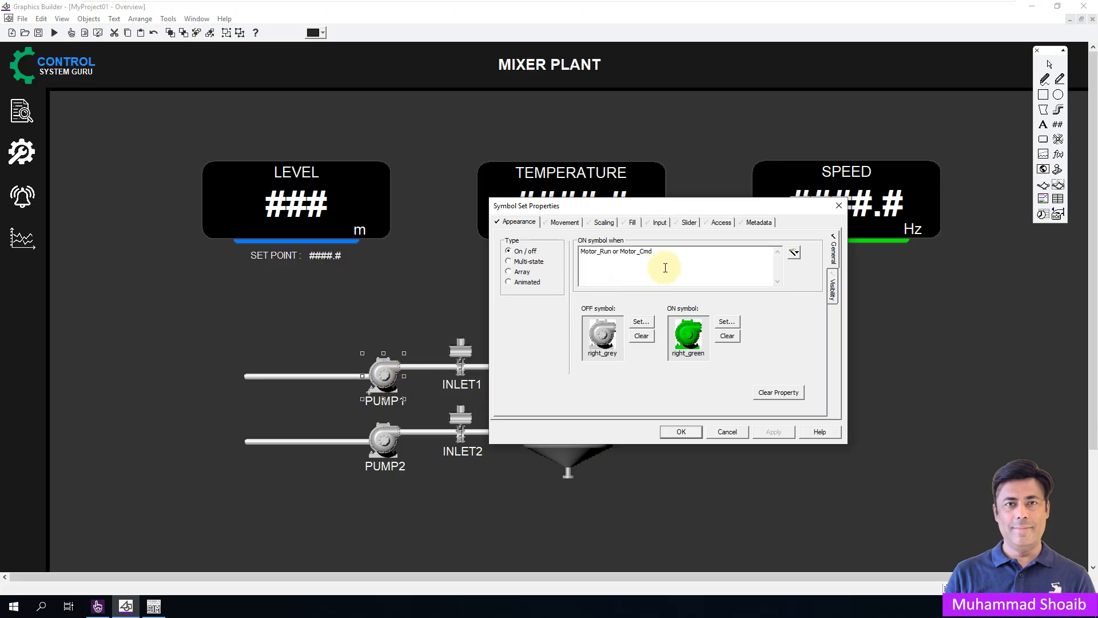
left_click(658, 225)
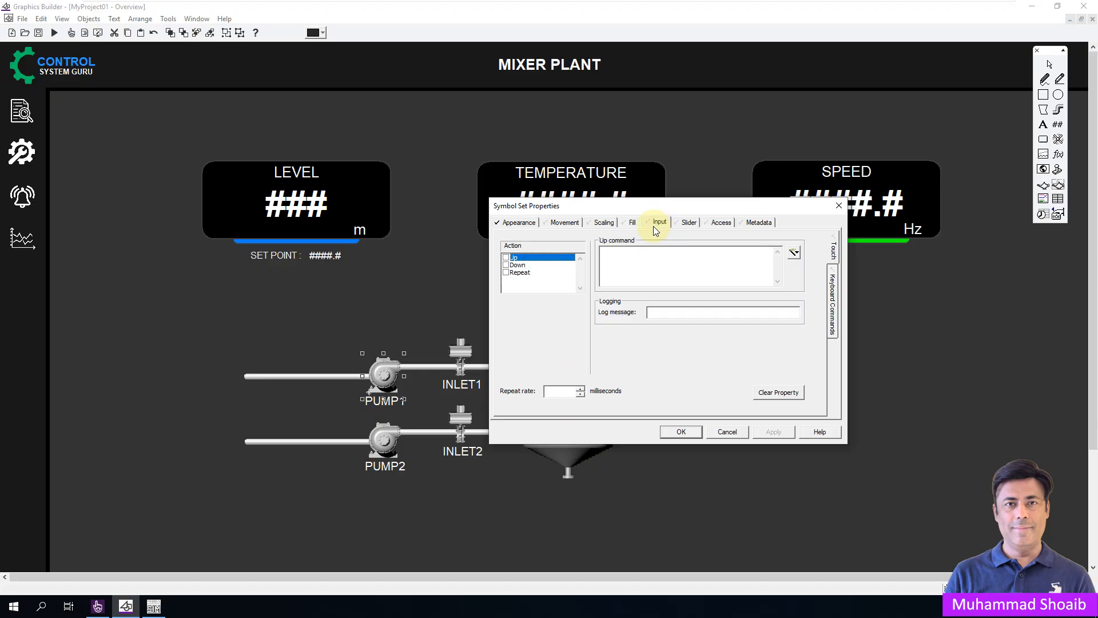
left_click(794, 253)
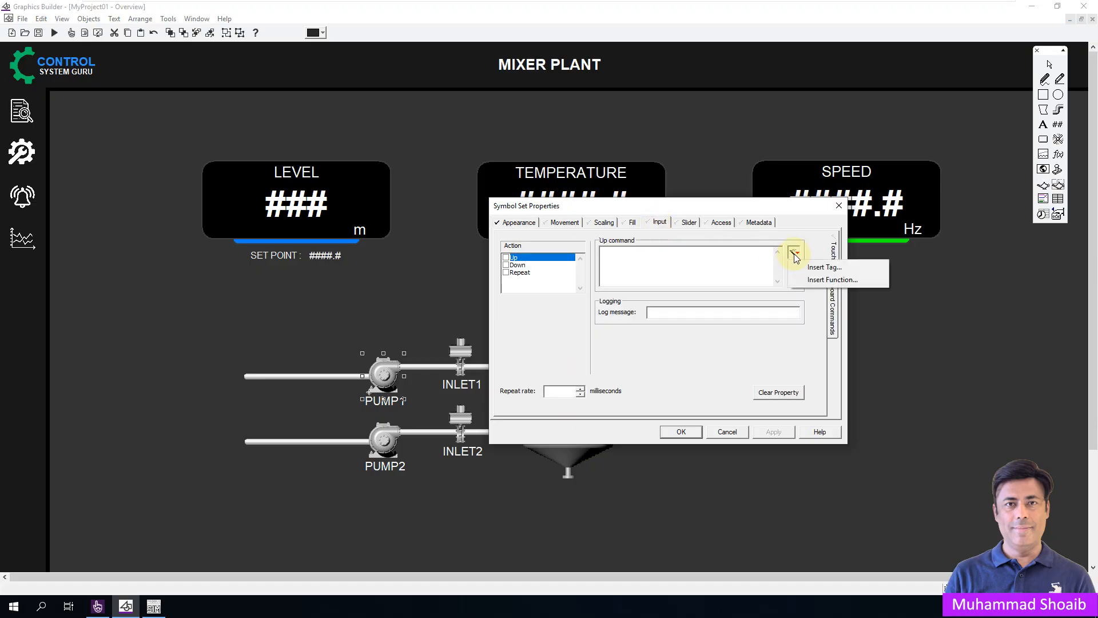
left_click(815, 280)
left_click(685, 359)
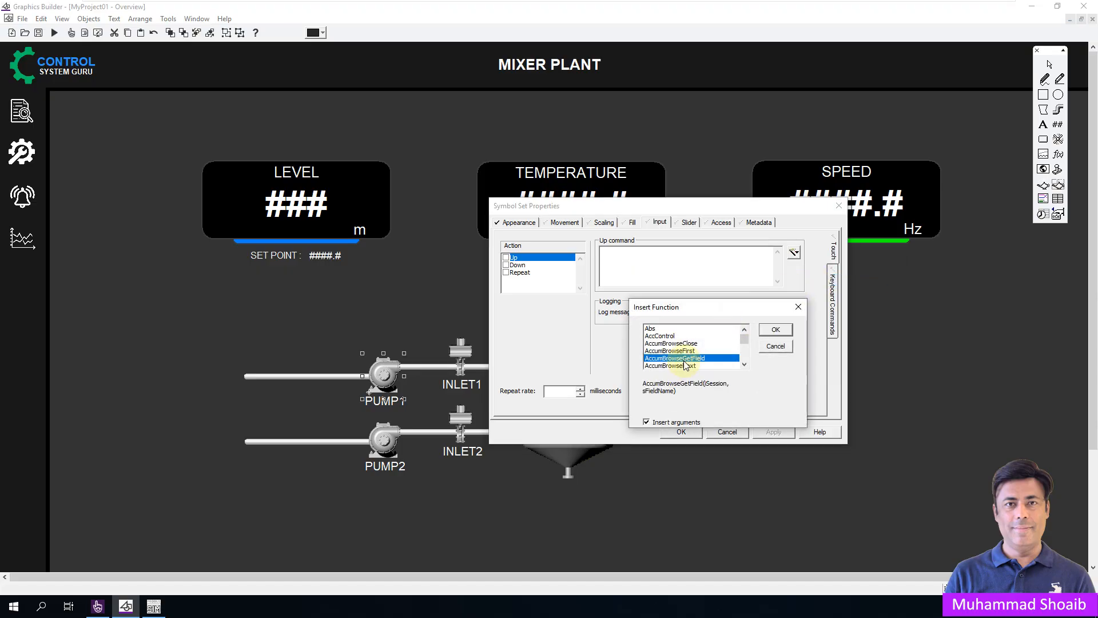
type("pagep")
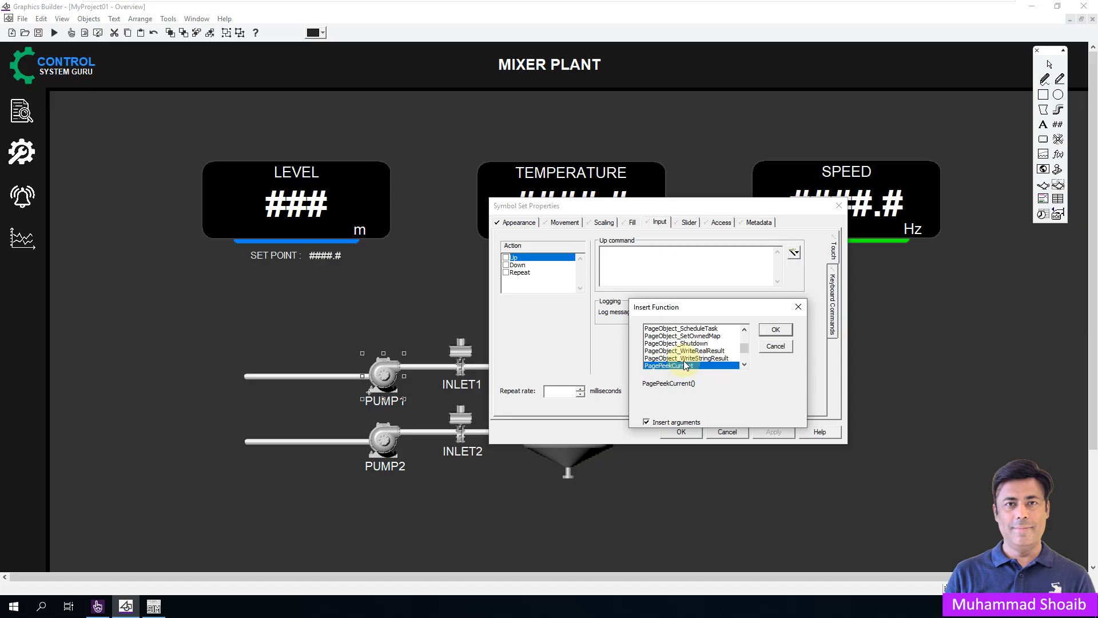
left_click(743, 365)
left_click(743, 365)
left_click(744, 365)
left_click(744, 365)
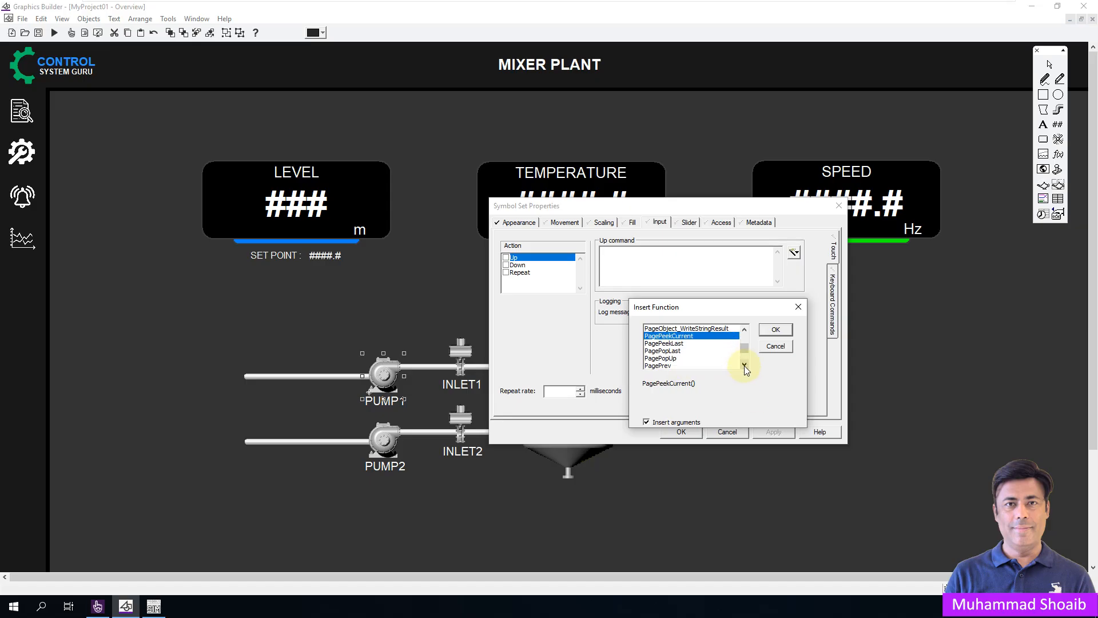
left_click(666, 360)
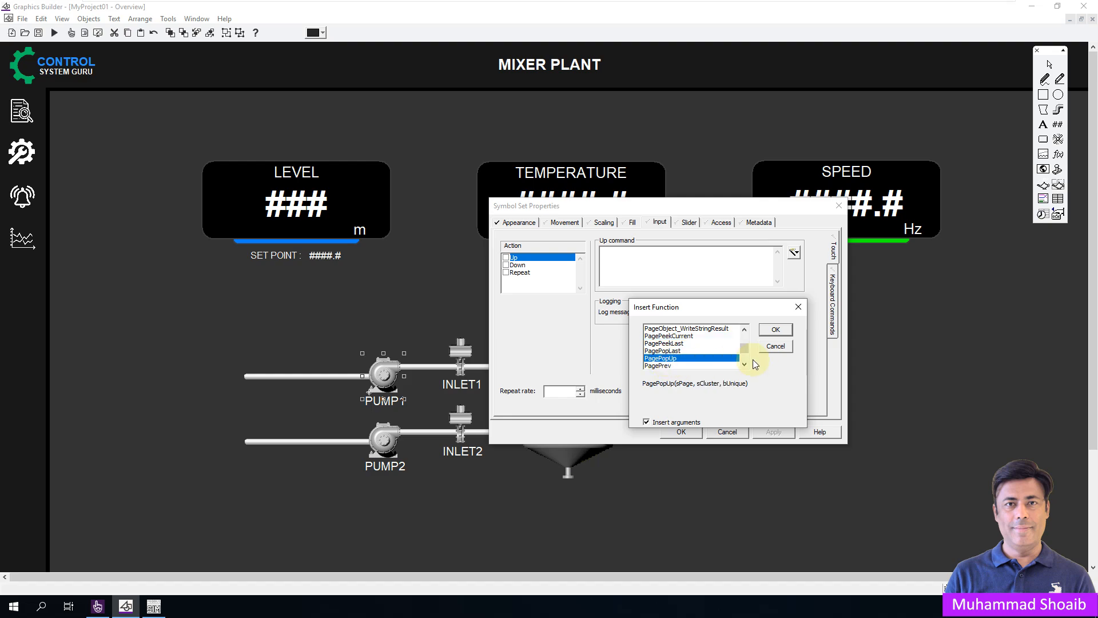
left_click(776, 330)
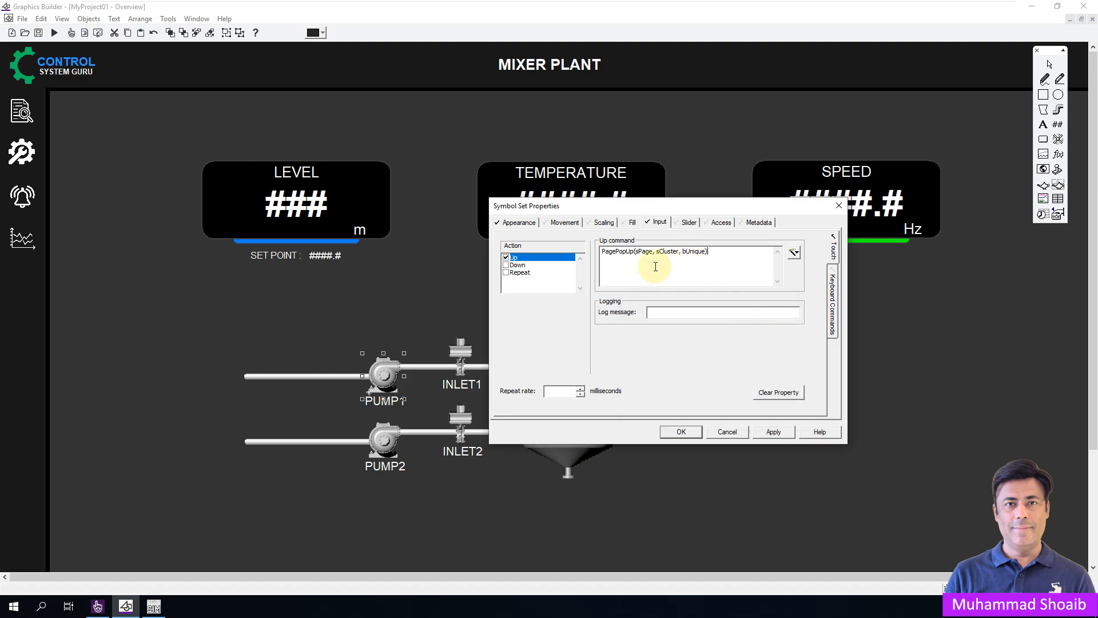
Set the PagePopUp page argument to "Pump1_Popup", replace sCluster with empty quotes and remove the bUnique argument.
double_click(639, 252)
type("\"\"")
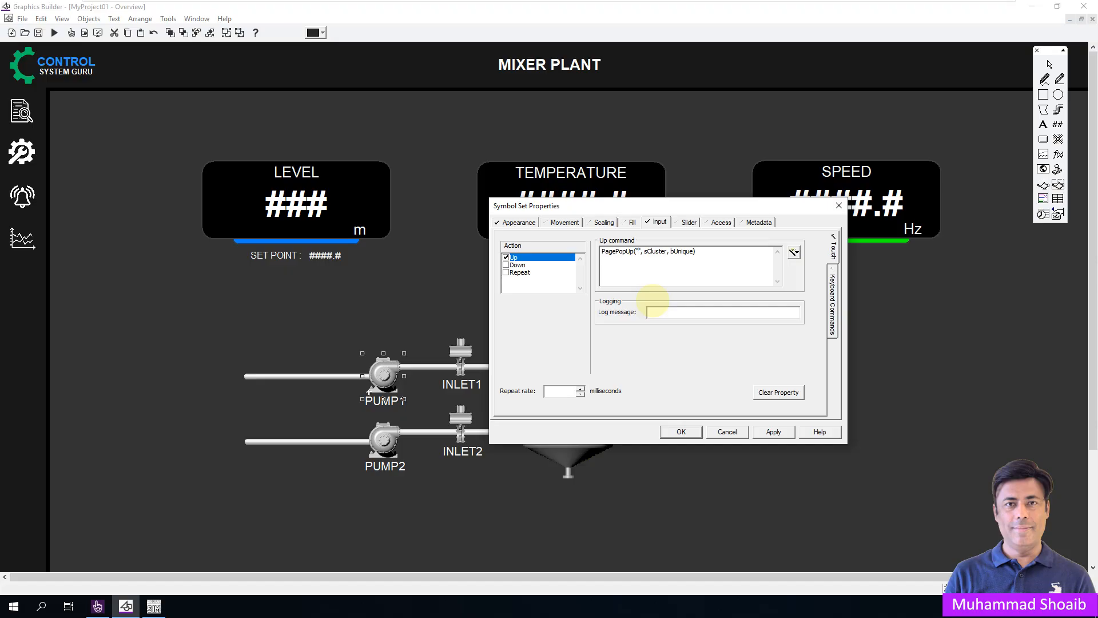
key("ctrl+v")
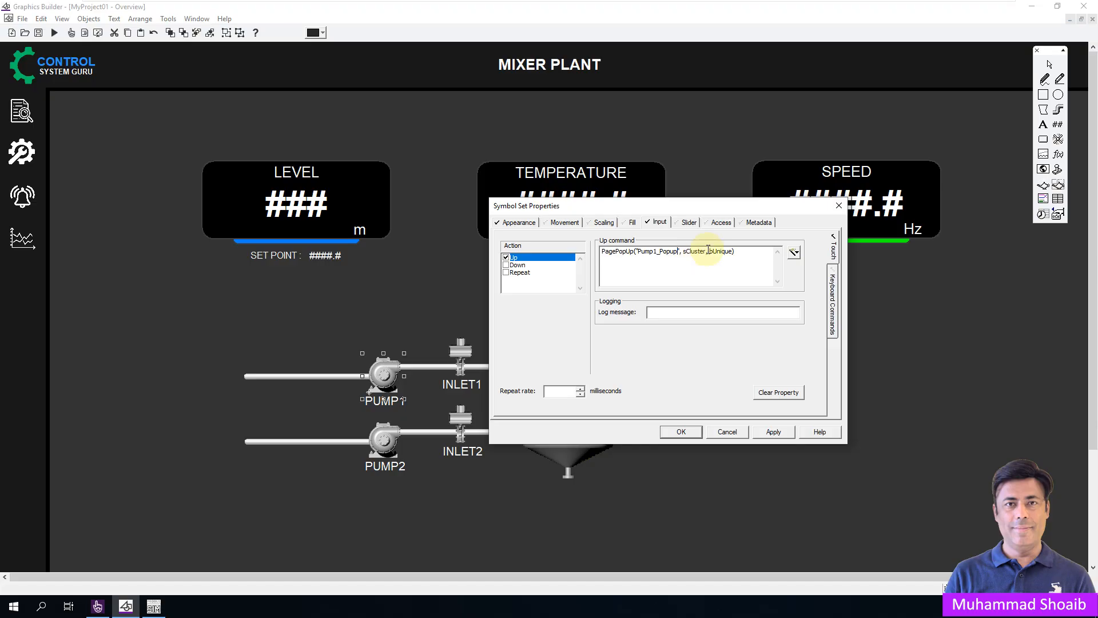
left_click_drag(707, 252, 685, 252)
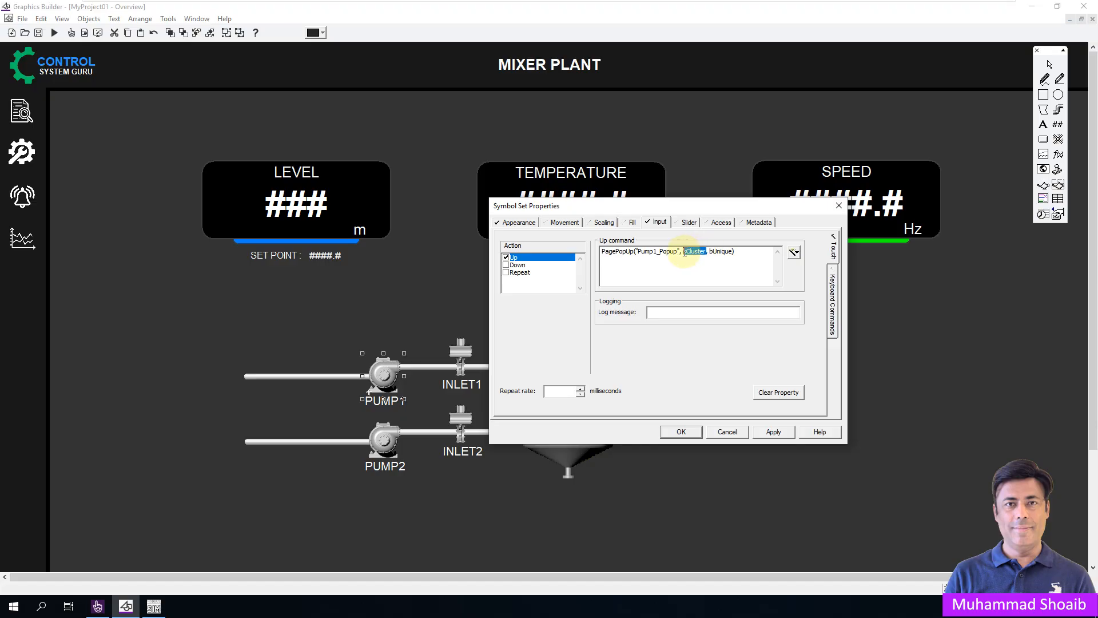
type("\"\",")
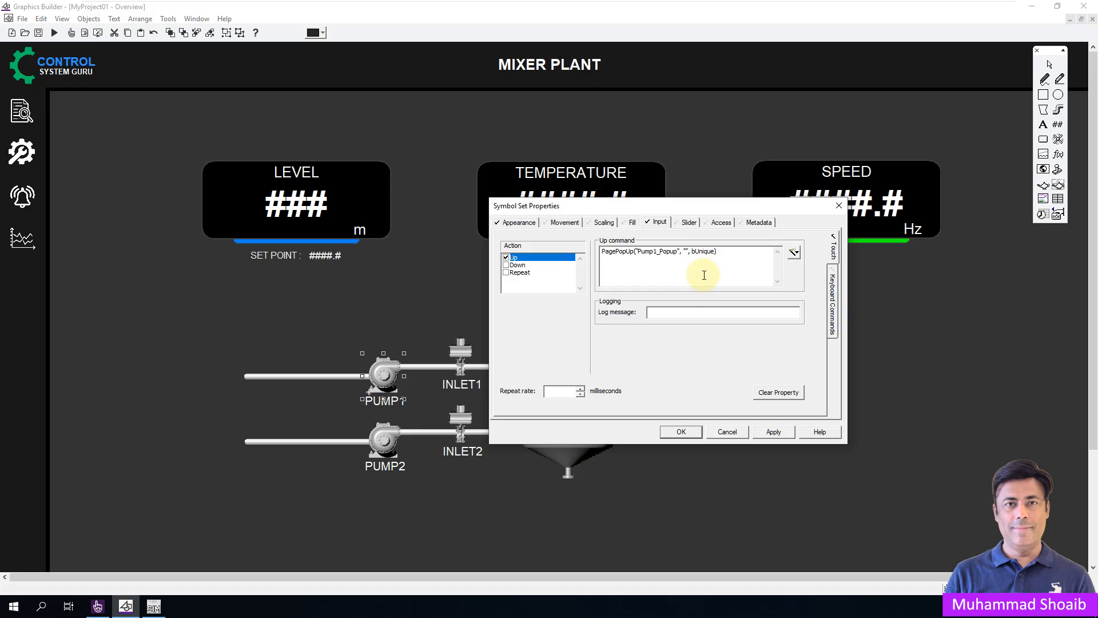
left_click_drag(716, 251, 688, 252)
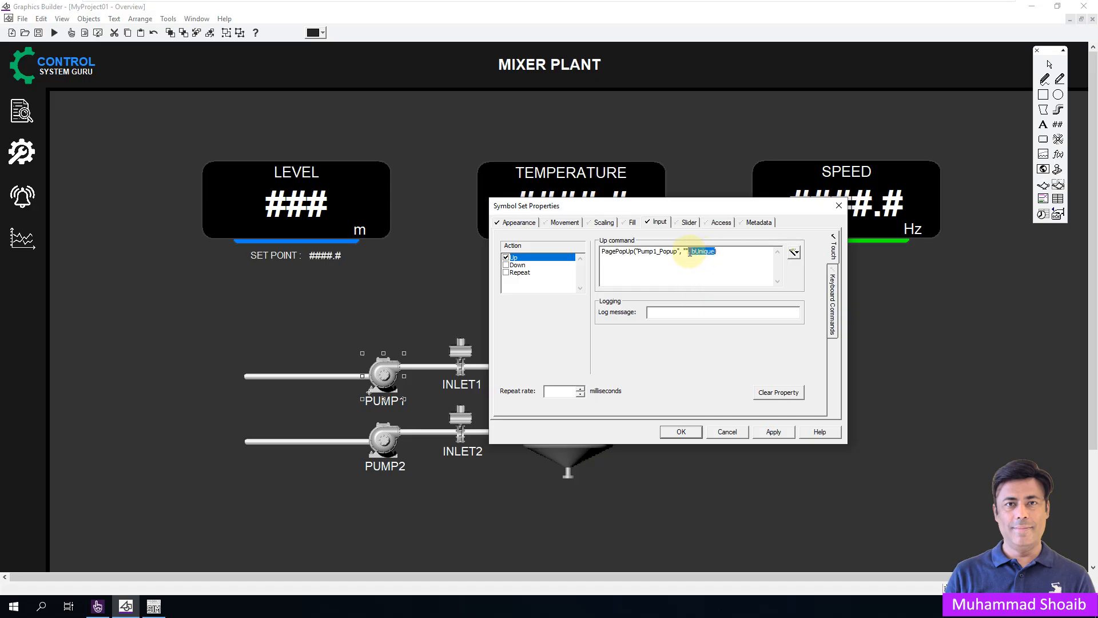
key("BackSpace")
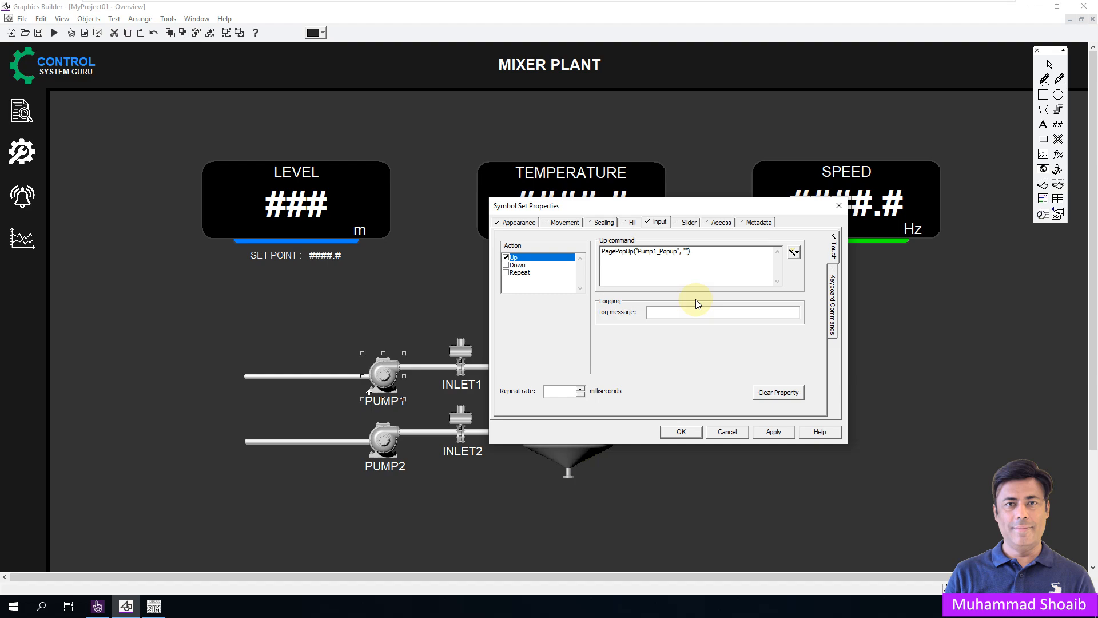
Copy the cluster name Cluster1 from the variables table in Plant SCADA Studio, paste it into PagePopUp's empty quotes in Graphics Builder, and accept the symbol properties.
left_click(97, 606)
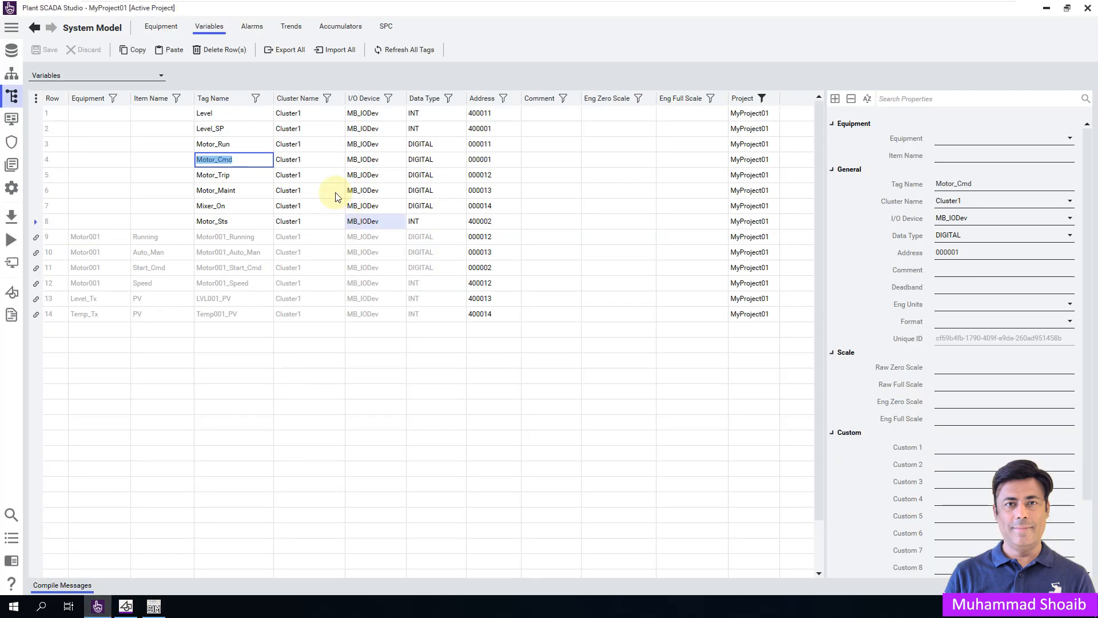
left_click(301, 116)
key("ctrl+c")
right_click(290, 116)
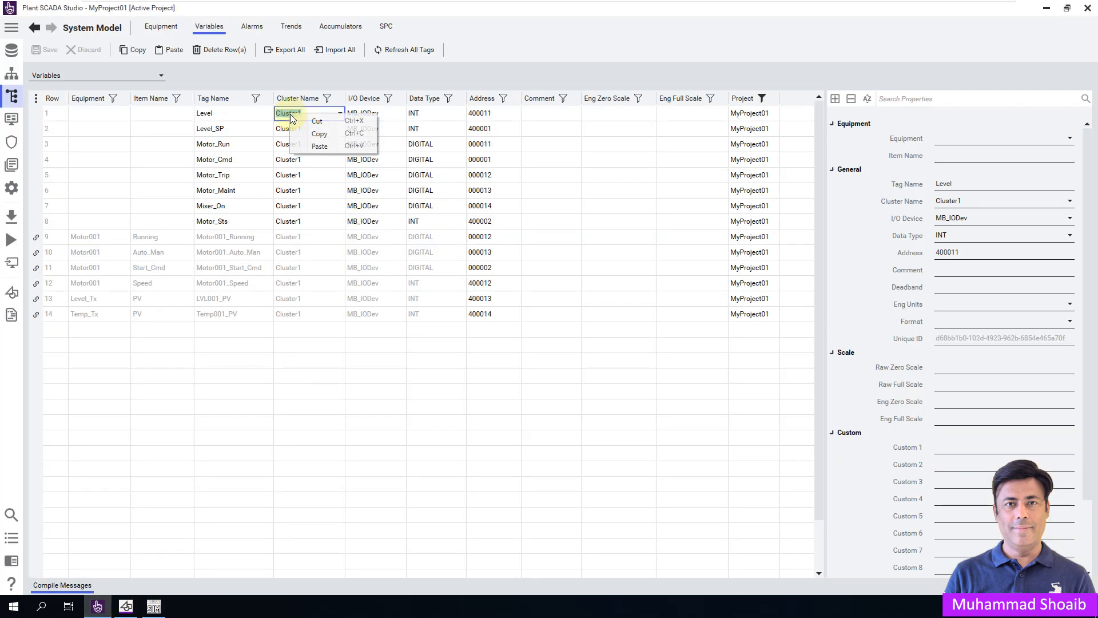
left_click(313, 133)
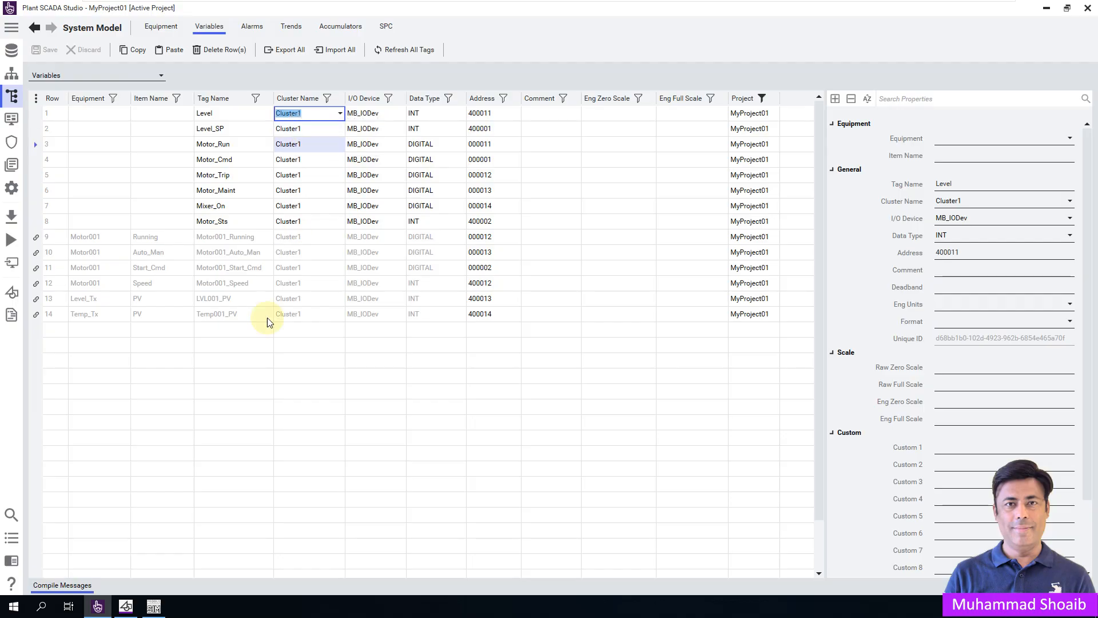
left_click(125, 607)
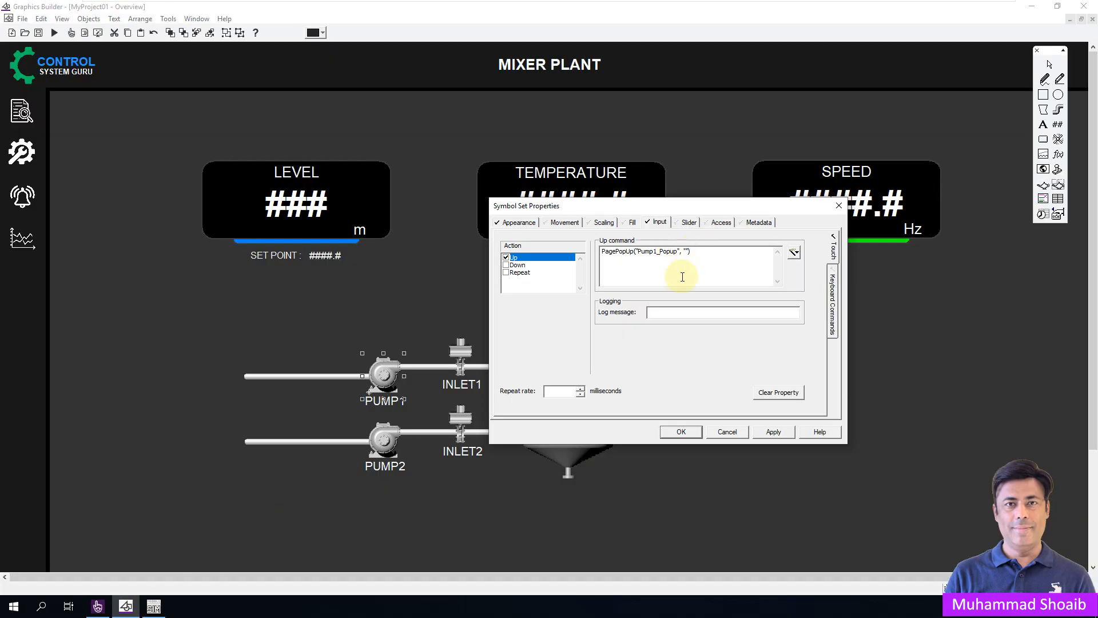
key("ctrl+v")
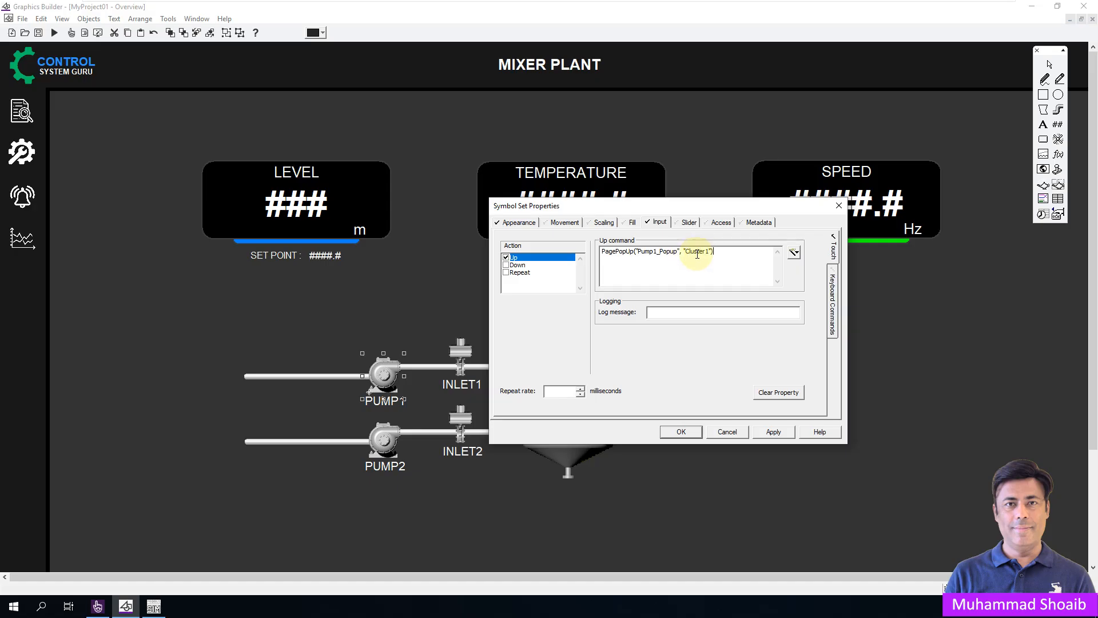
left_click(688, 430)
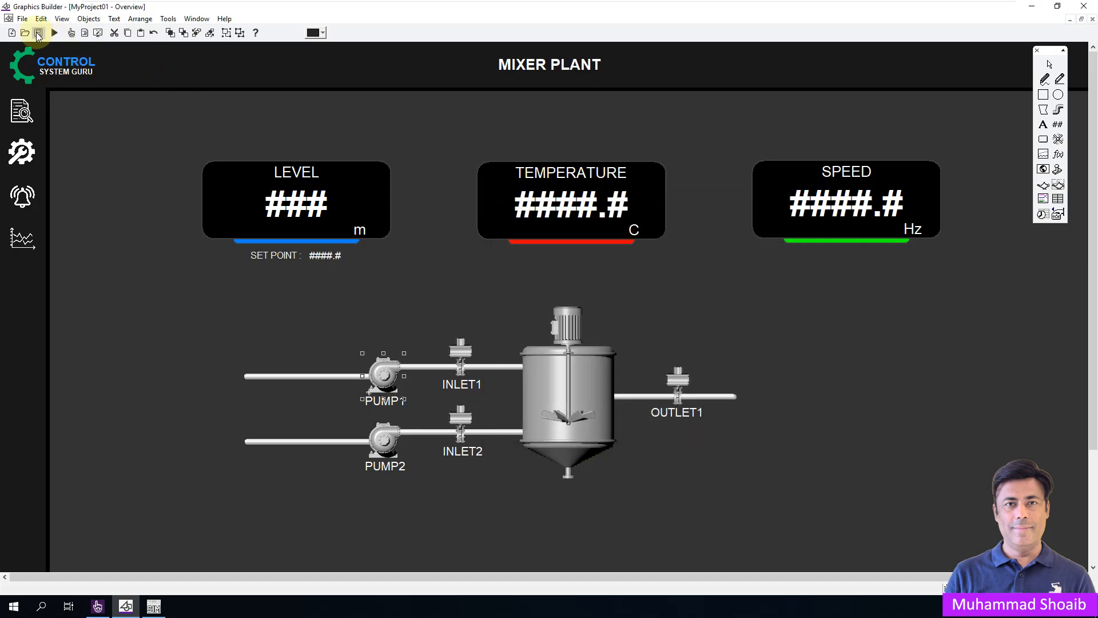
Close the Overview page and minimize Graphics Builder to return to Plant SCADA Studio.
left_click(22, 18)
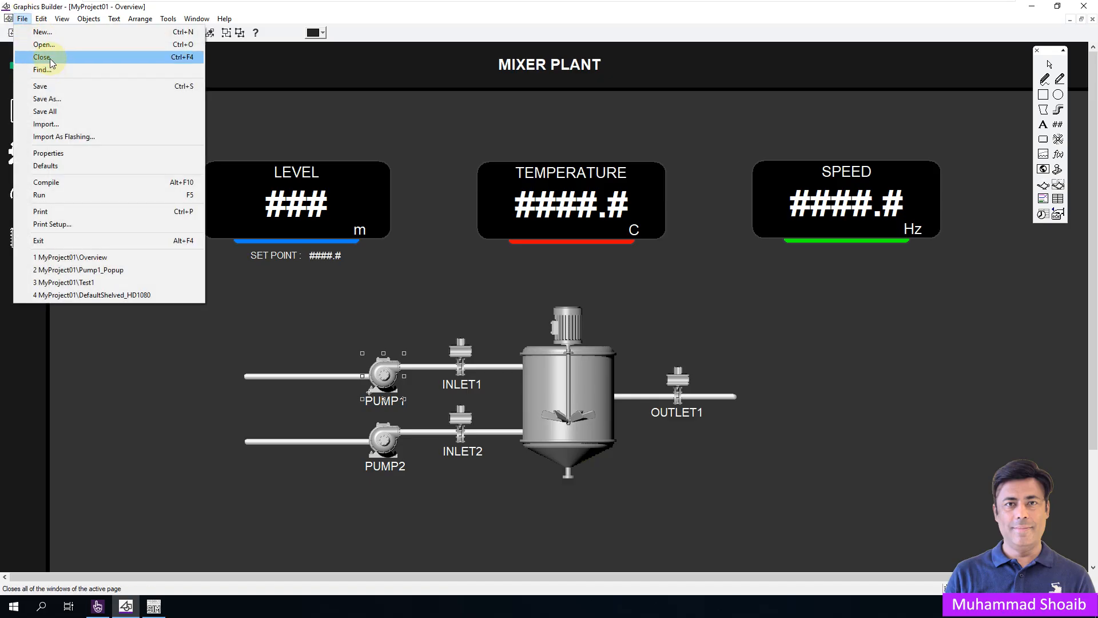
left_click(44, 54)
left_click(1031, 7)
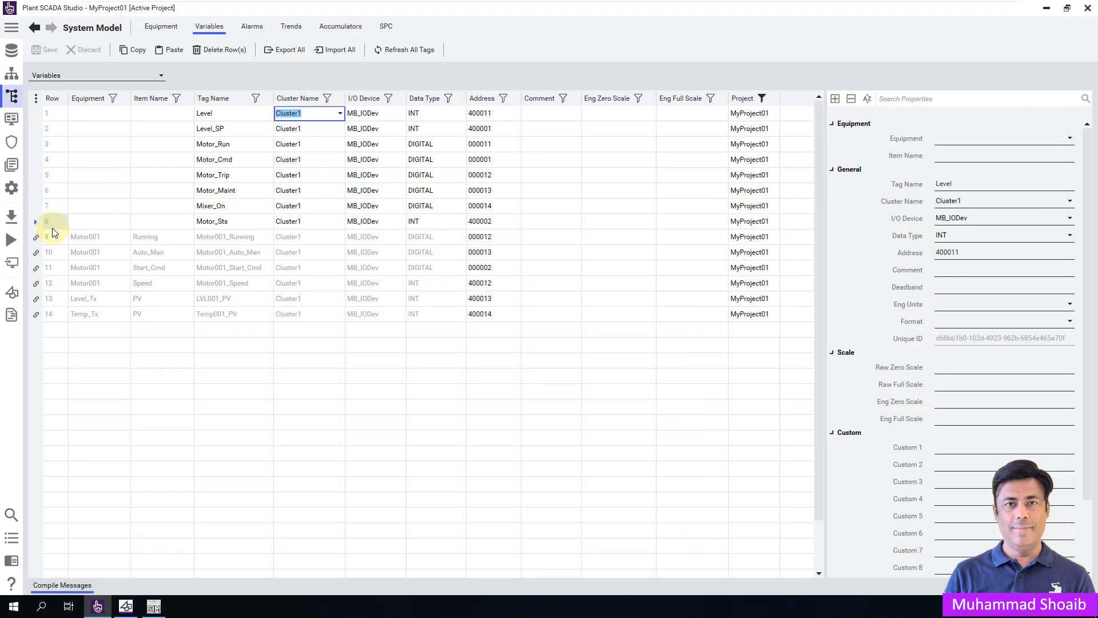
Compile MyProject01 and run it in Demo Mode.
left_click(13, 216)
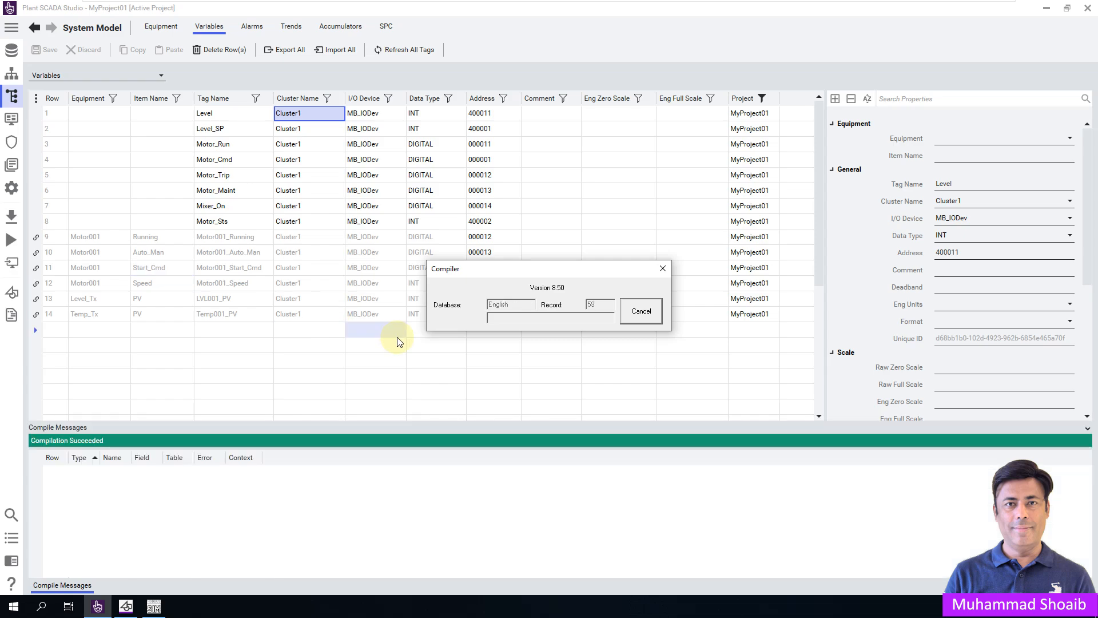
left_click(12, 239)
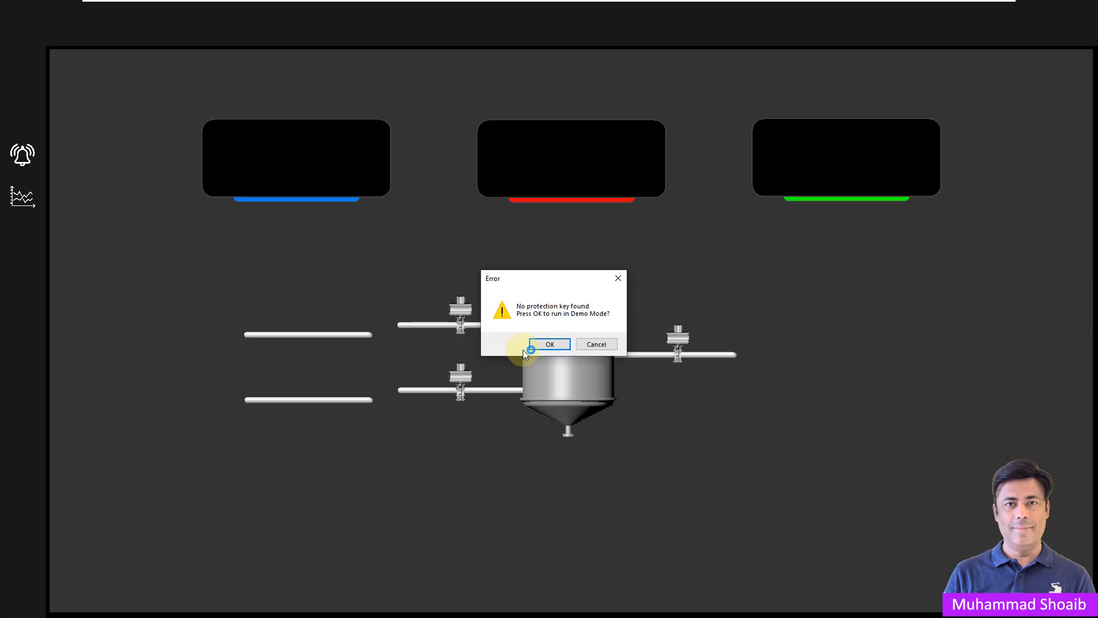
left_click(547, 346)
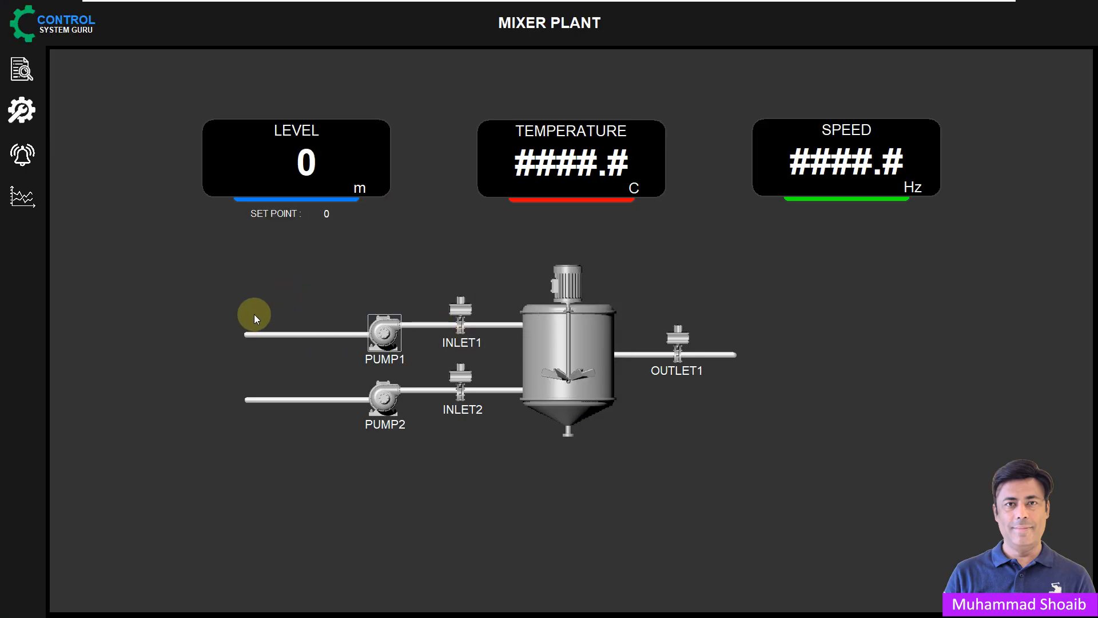
Open the Pump1 popup from the PUMP1 symbol, move it clear of the pumps, and test its Start and Stop buttons.
left_click(384, 332)
left_click_drag(424, 339, 175, 276)
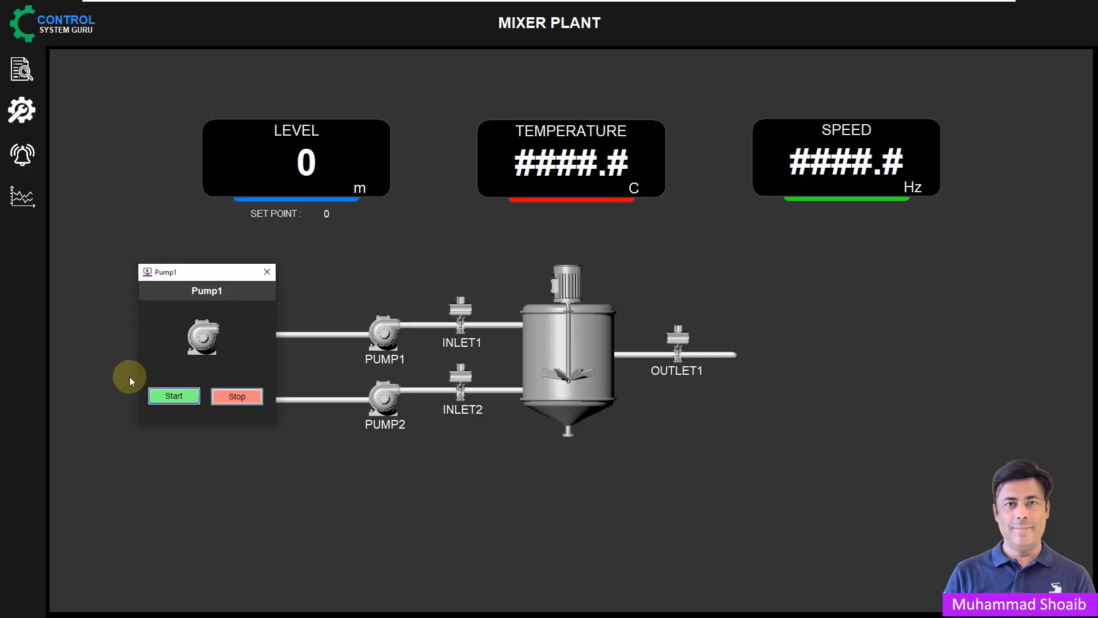
left_click(172, 396)
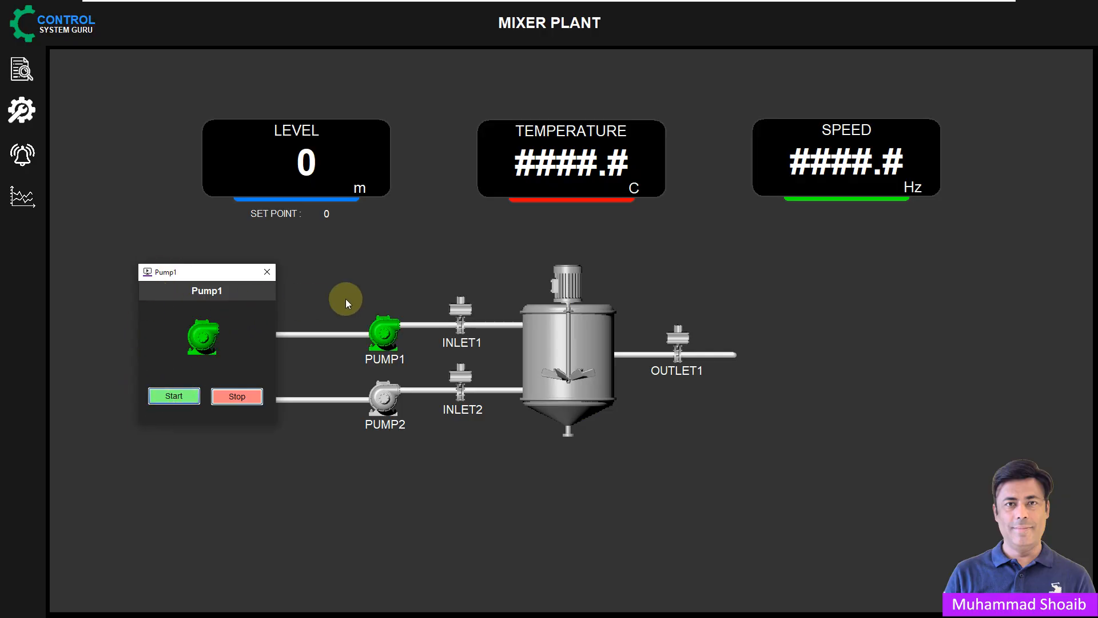
left_click(225, 397)
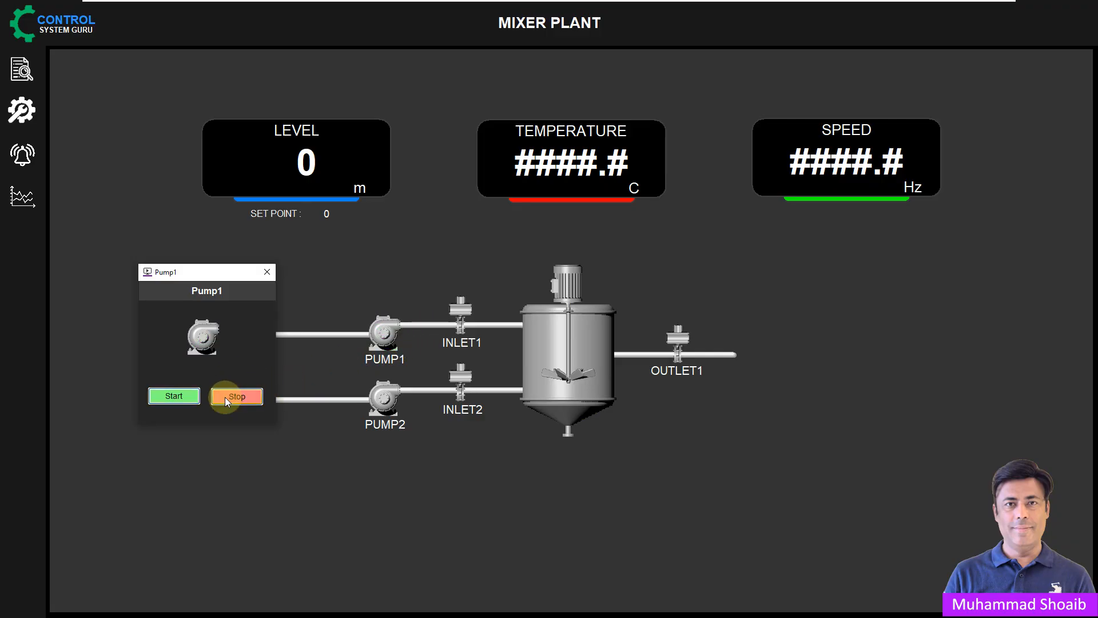